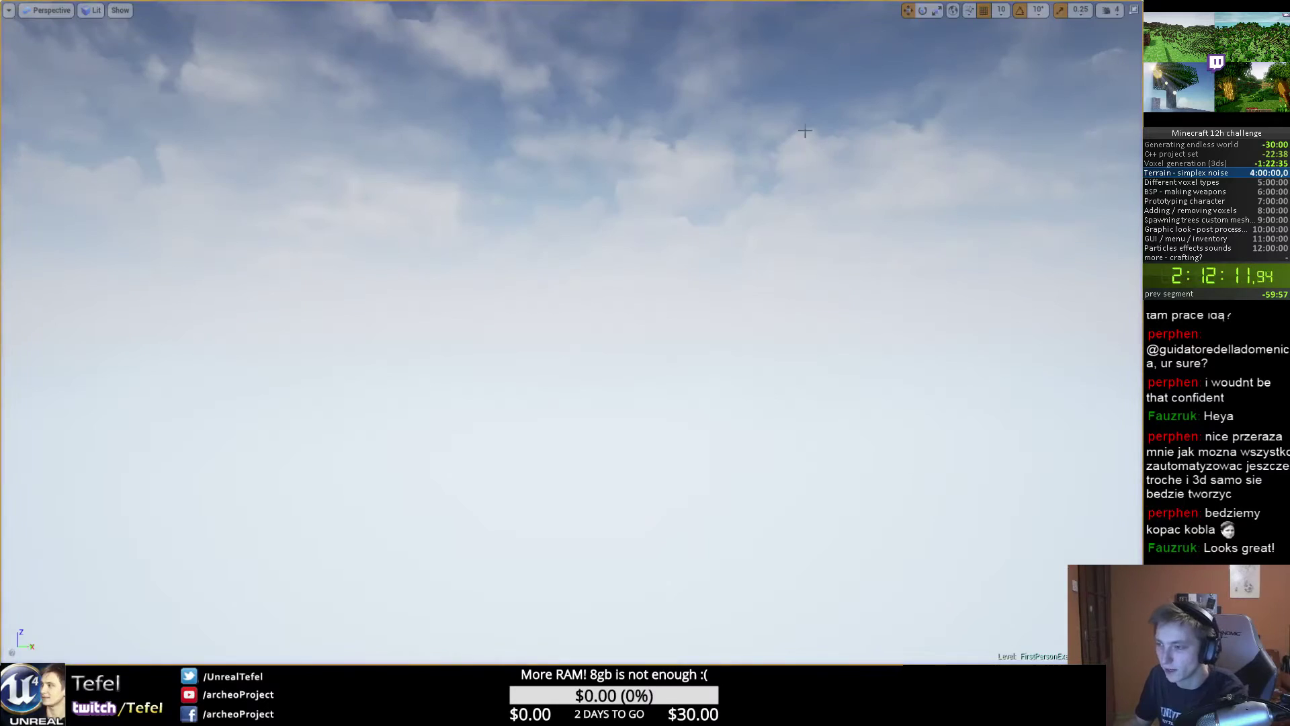
Leave the full-screen viewport and show the project's top-level Content folder.
key("Escape")
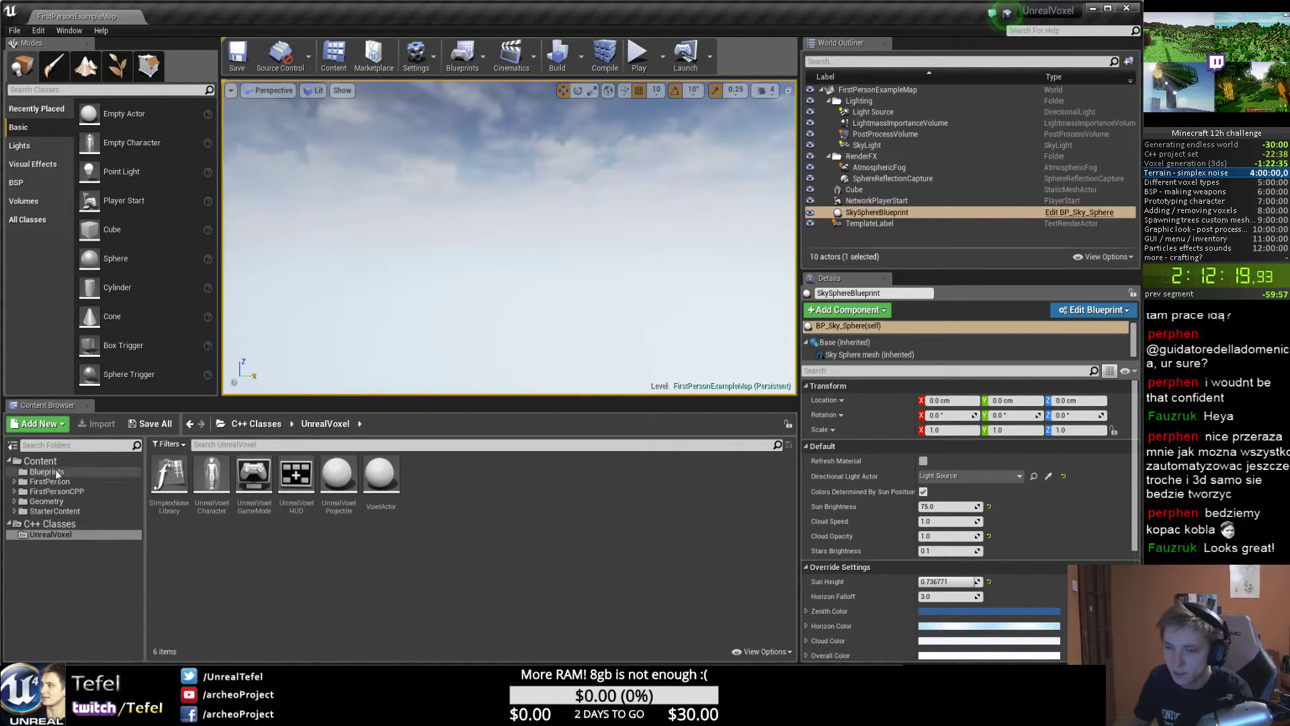
left_click(41, 461)
left_click(548, 523)
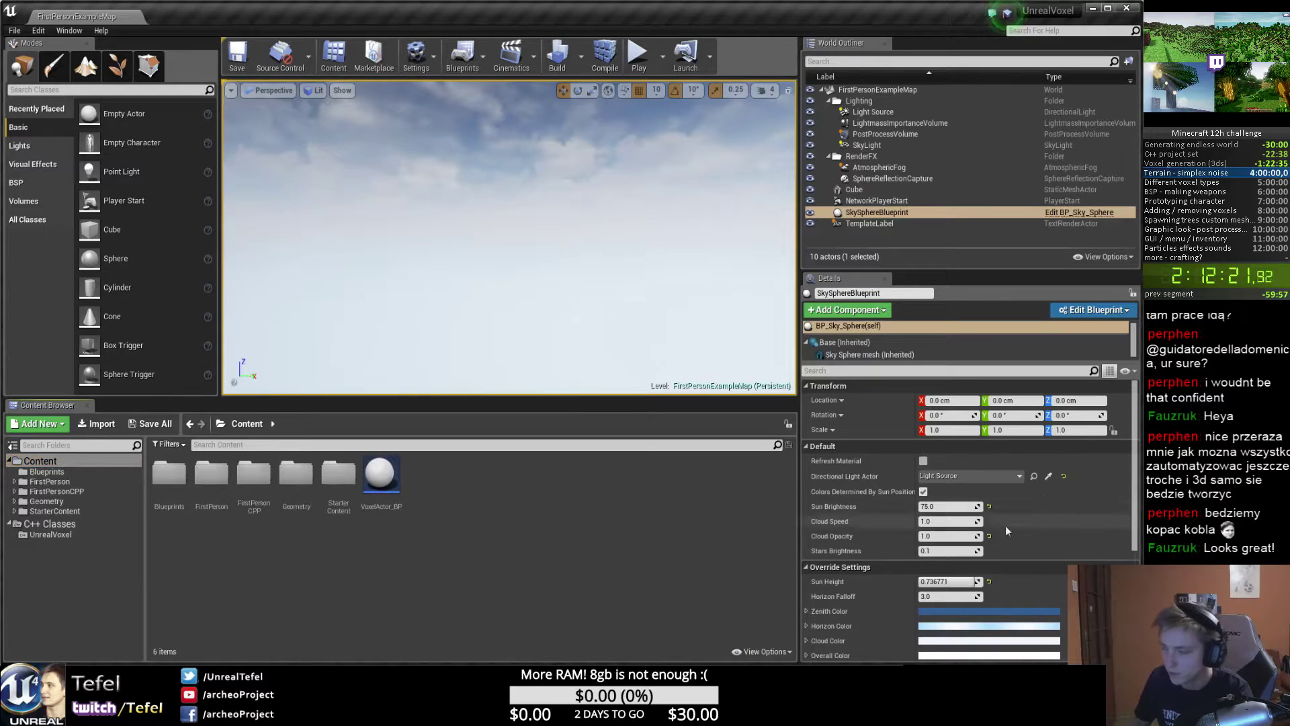
Switch to the Windows desktop and open the MC subfolder inside the stream_niedz folder.
key("alt+Tab")
key("super+d")
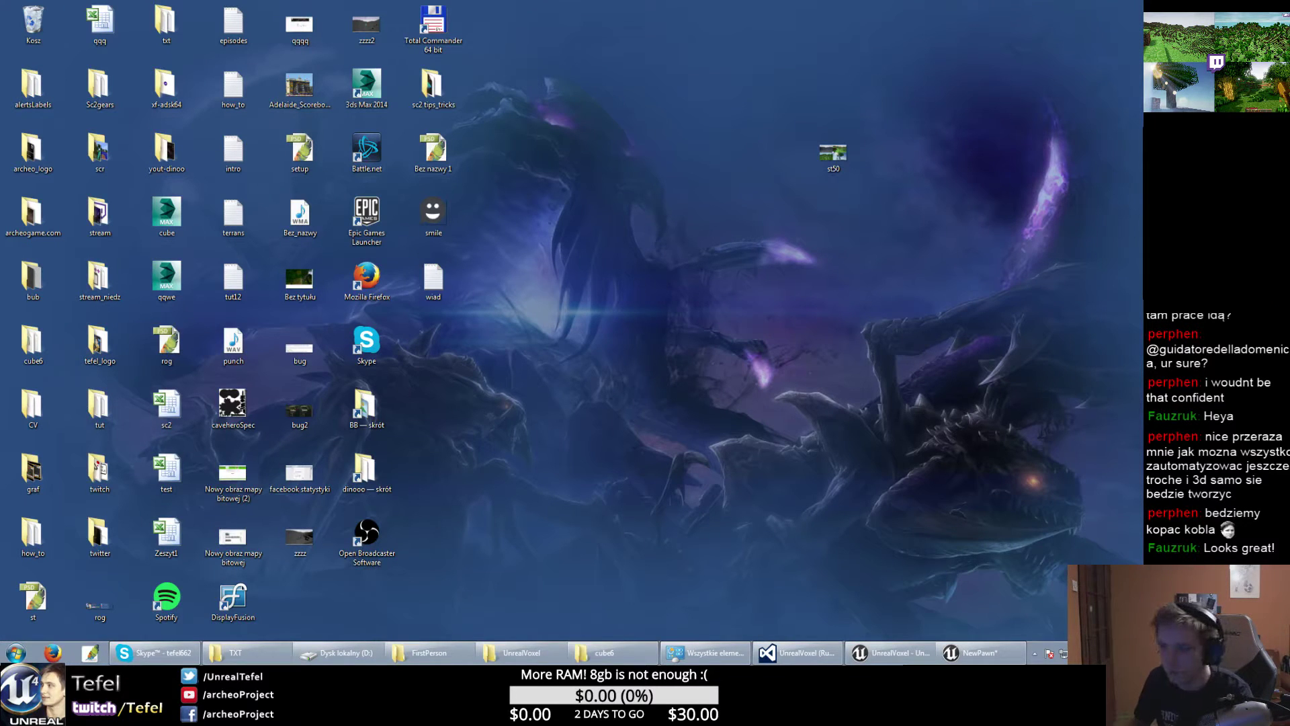
left_click(16, 653)
left_click(574, 359)
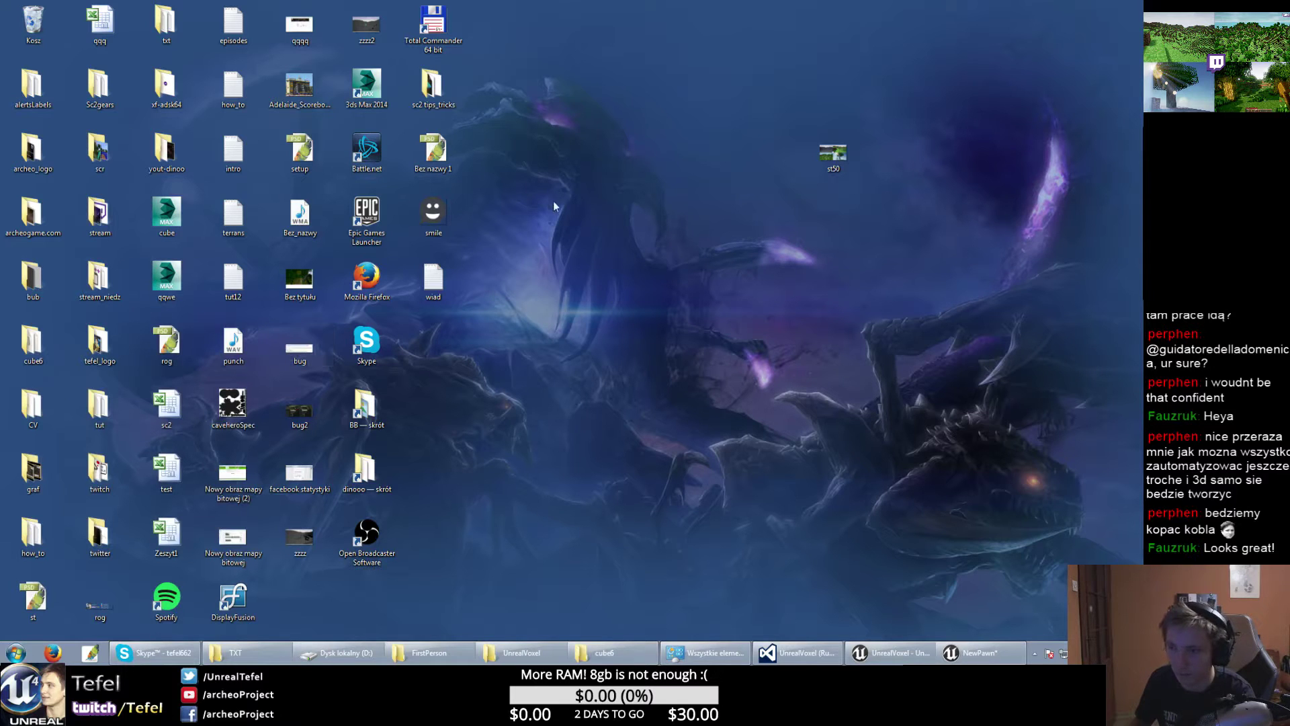
double_click(99, 279)
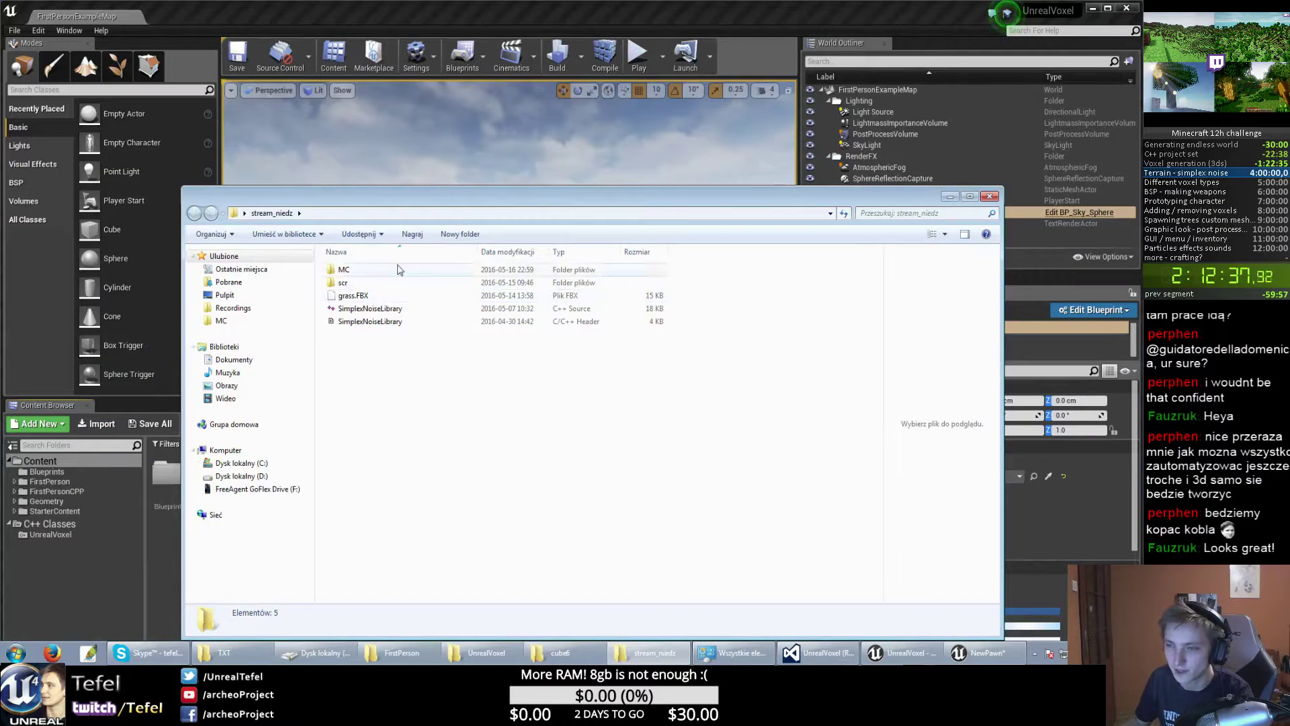
left_click(373, 286)
left_click(369, 273)
double_click(369, 271)
Examine the block textures, tool icons and mask images in the MC folder.
left_click(424, 279)
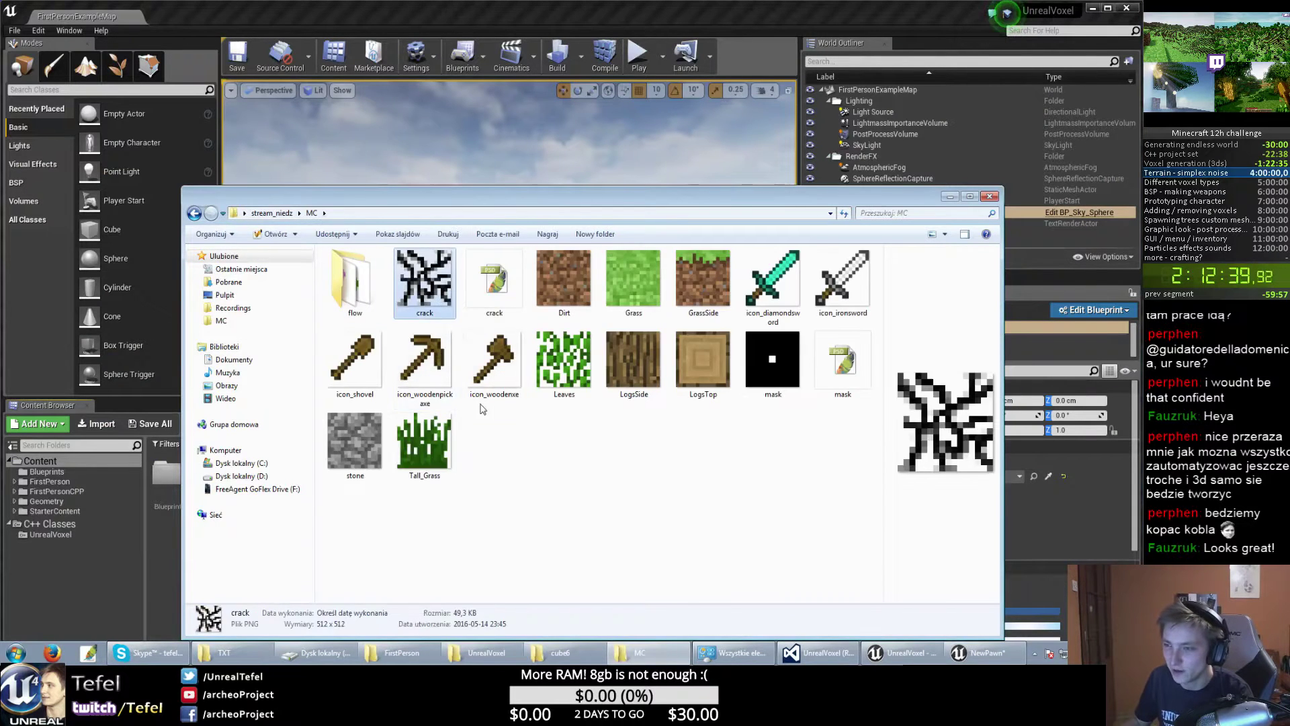
left_click(424, 440)
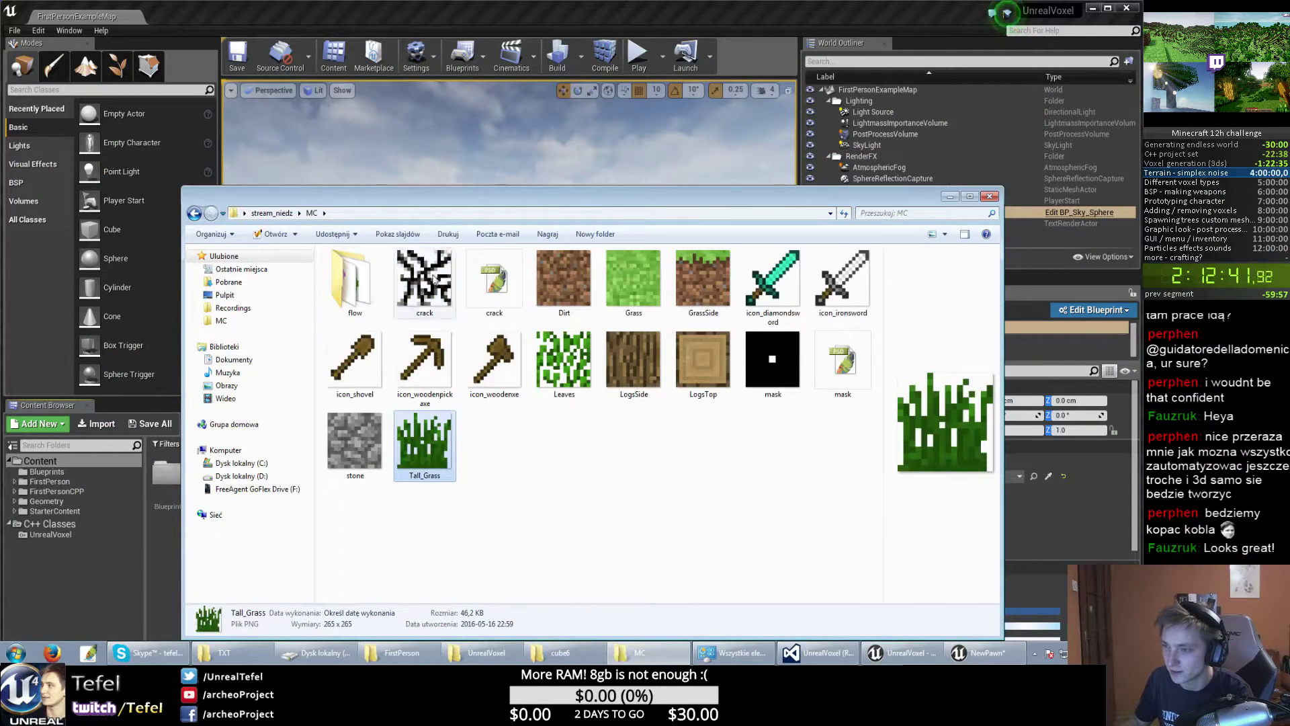
left_click(808, 481)
left_click(496, 282)
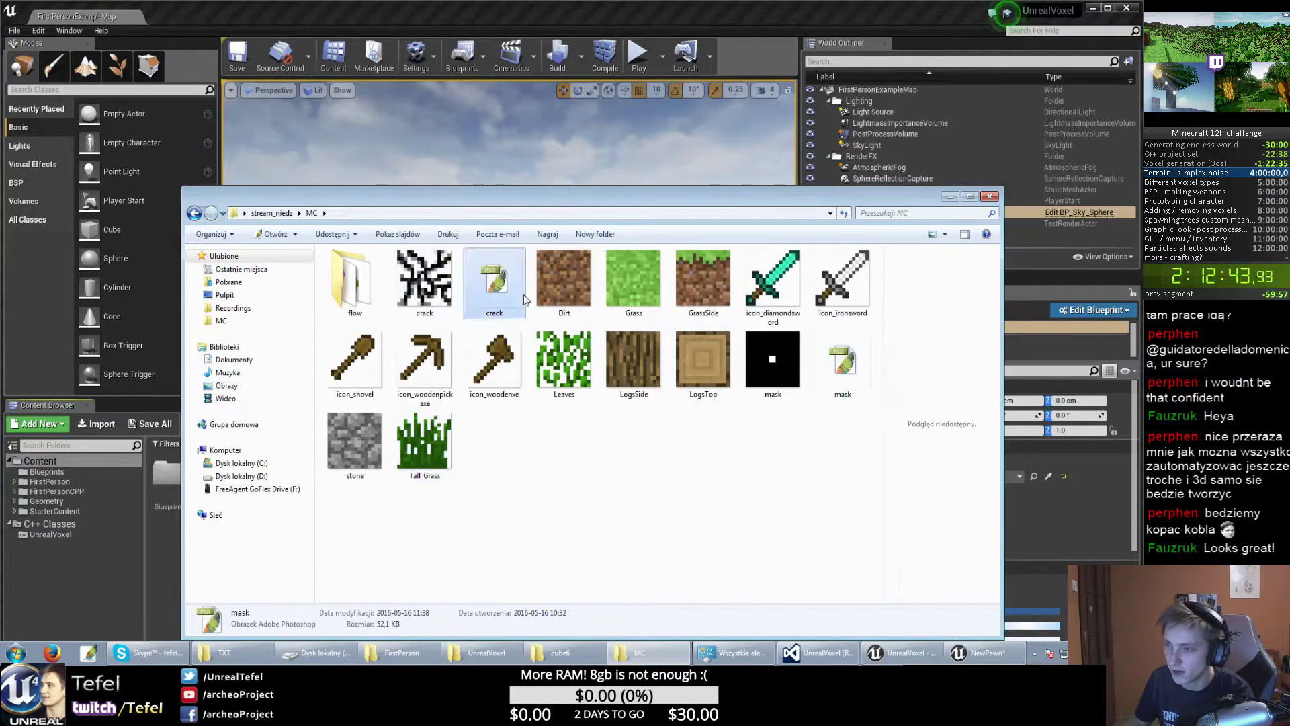
left_click(424, 279)
left_click(773, 360)
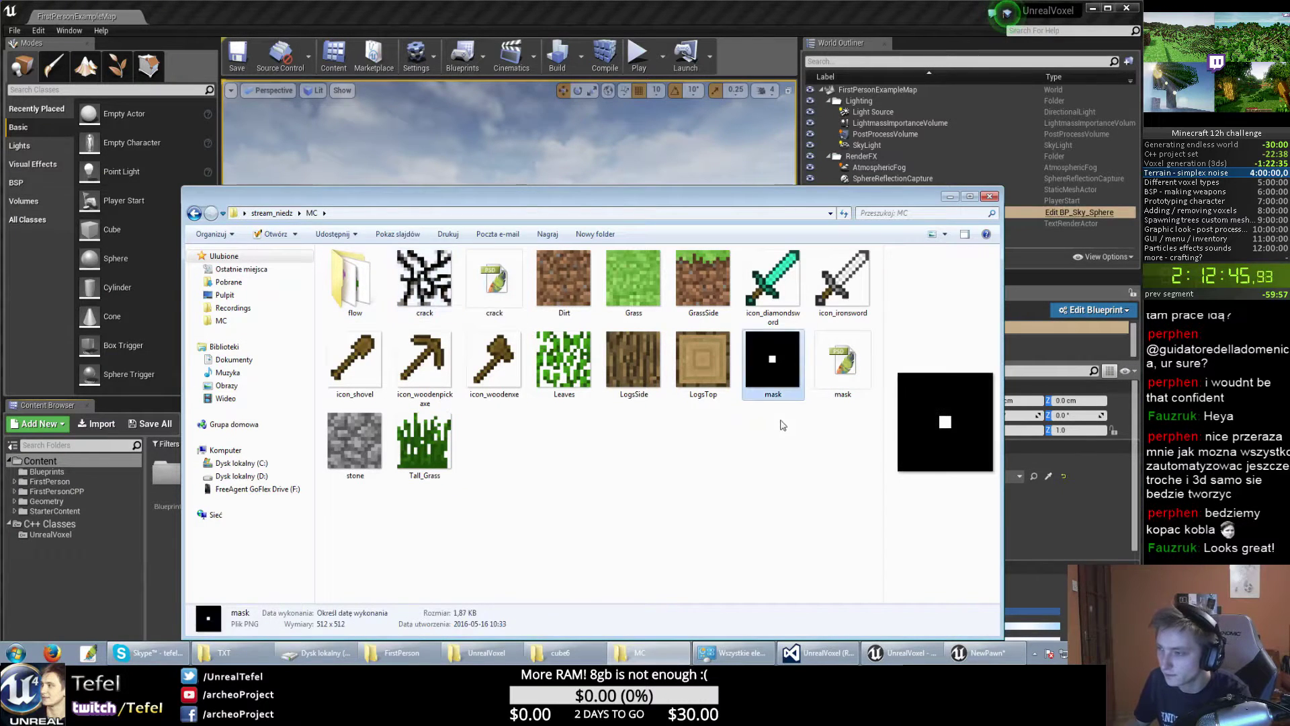
left_click(430, 441)
left_click(495, 366)
left_click(426, 366)
left_click(359, 366)
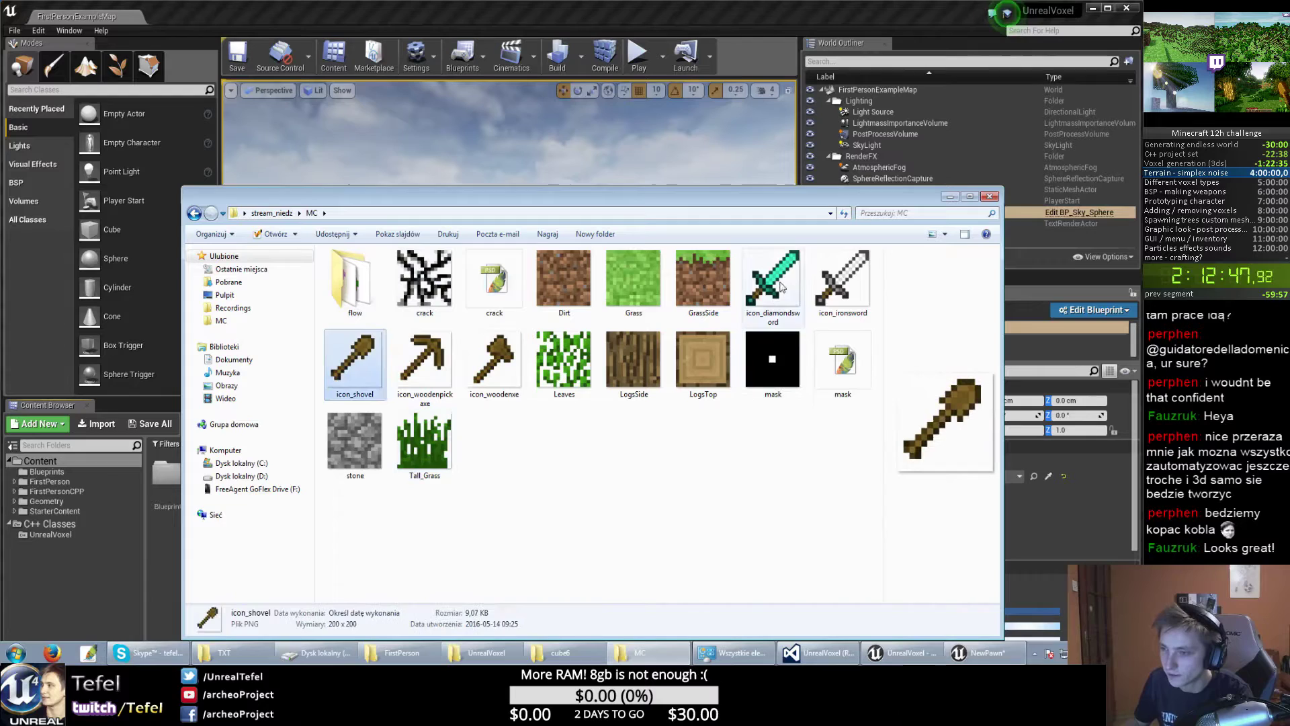
left_click(779, 289)
left_click(832, 297)
left_click(574, 280)
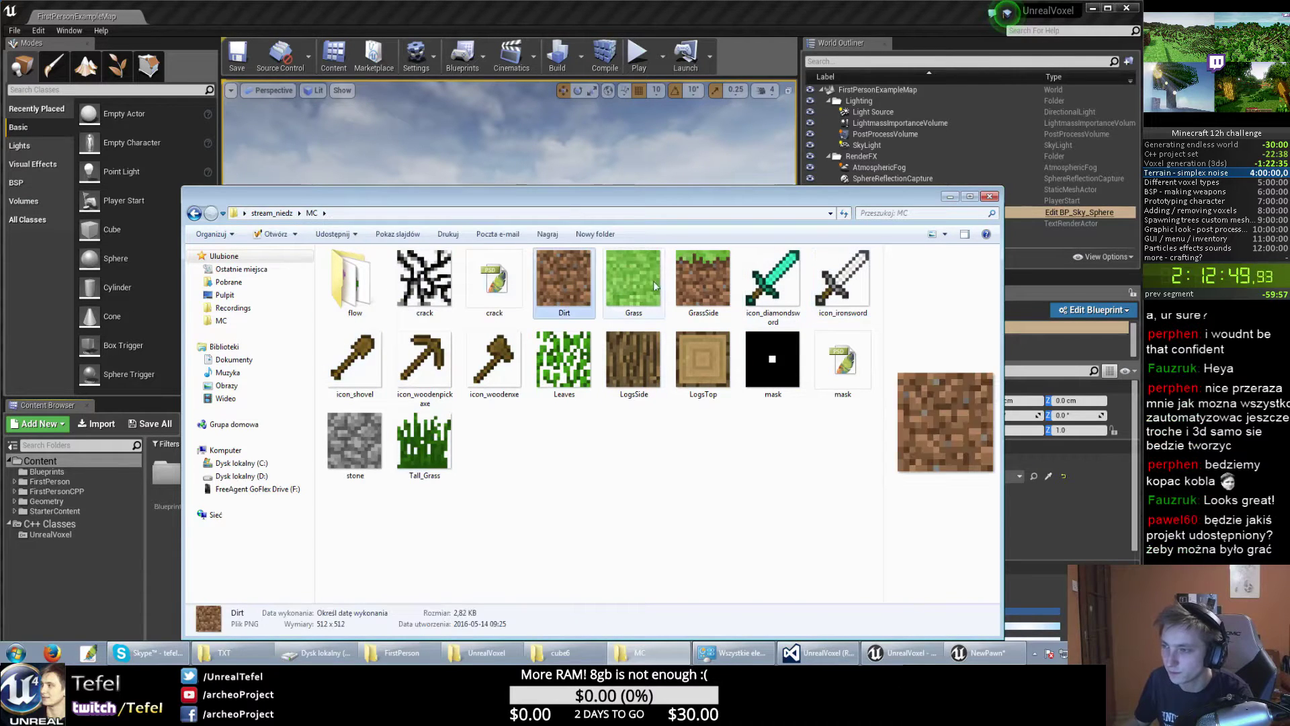
left_click(628, 296)
left_click(565, 358)
left_click(634, 357)
left_click(703, 357)
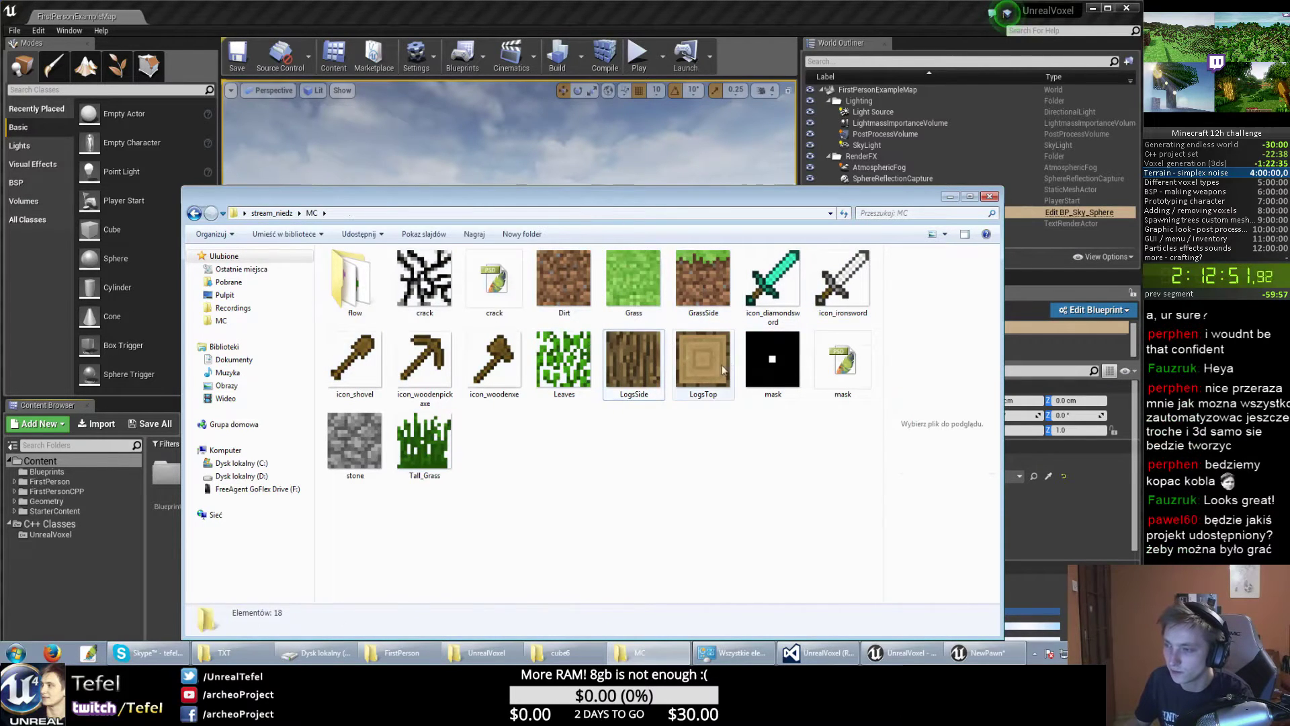
Import all images from crack through Tall_Grass, excluding the two Photoshop files, into the Unreal project's Content folder.
left_click(442, 435)
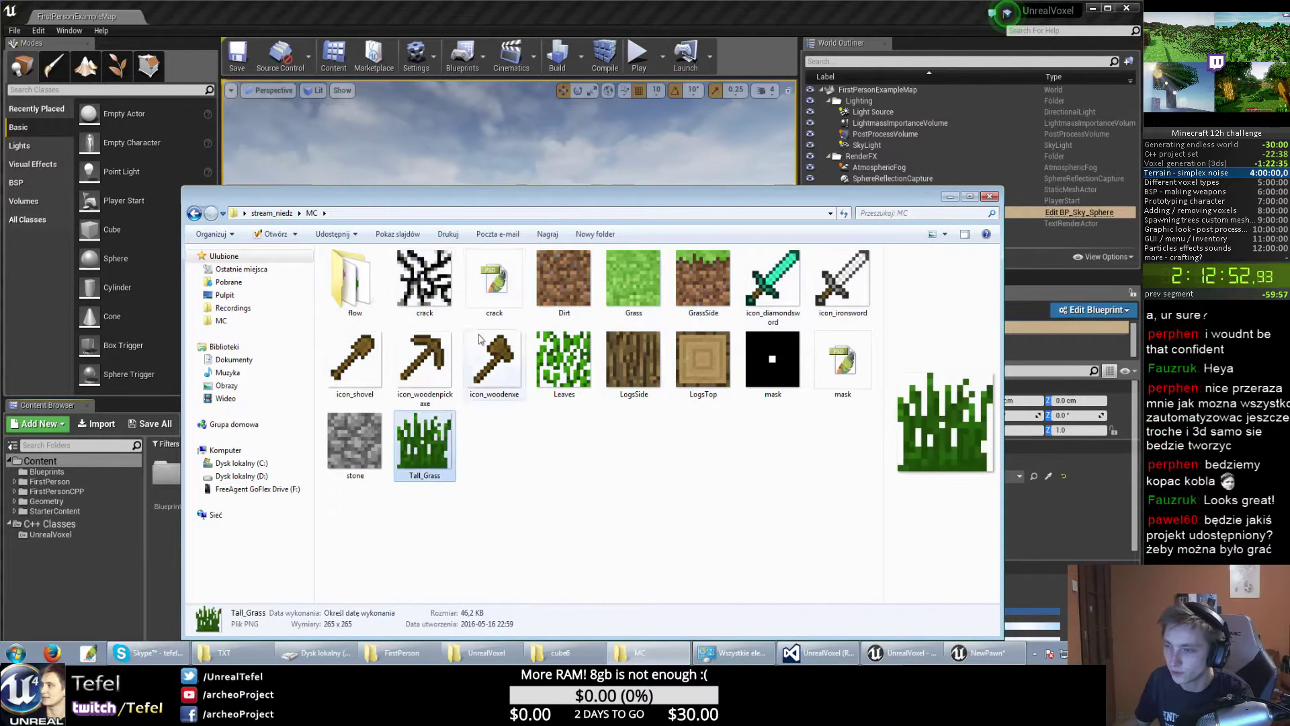
left_click(428, 276, "shift")
left_click(843, 367, "ctrl")
left_click(506, 290, "ctrl")
left_click_drag(559, 200, 963, 194)
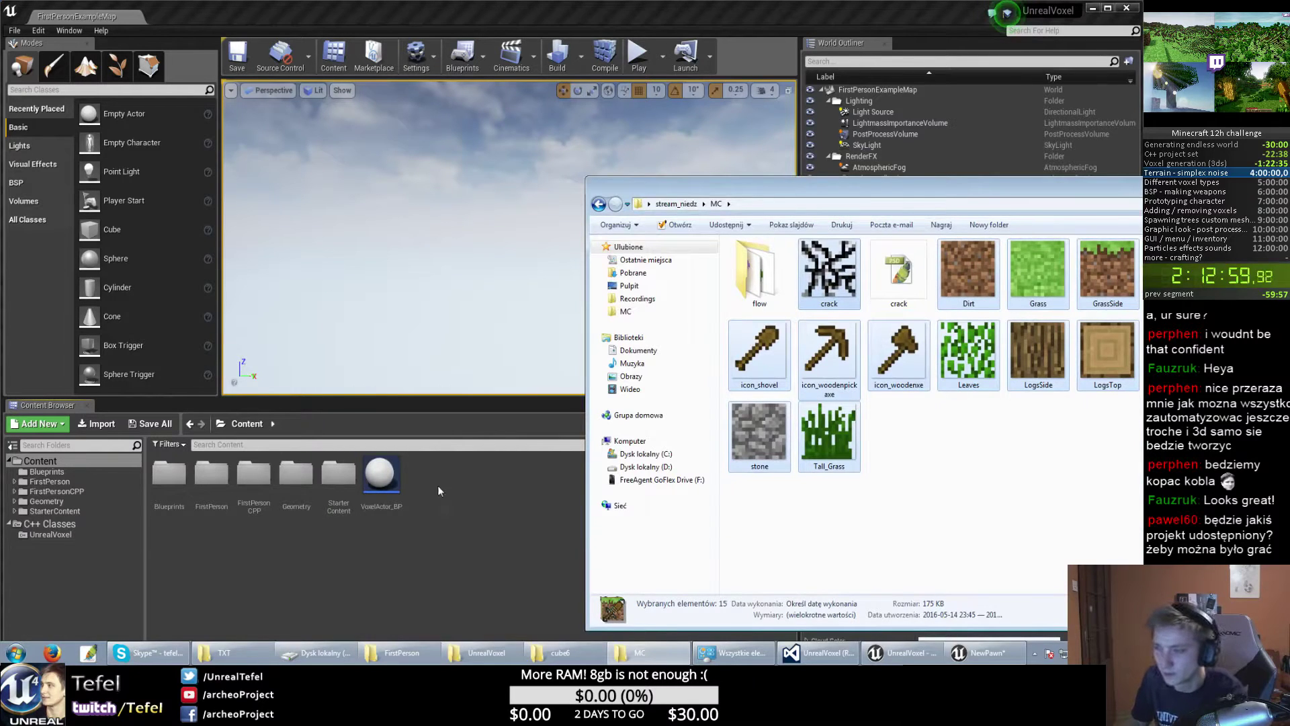
left_click_drag(438, 490, 449, 491)
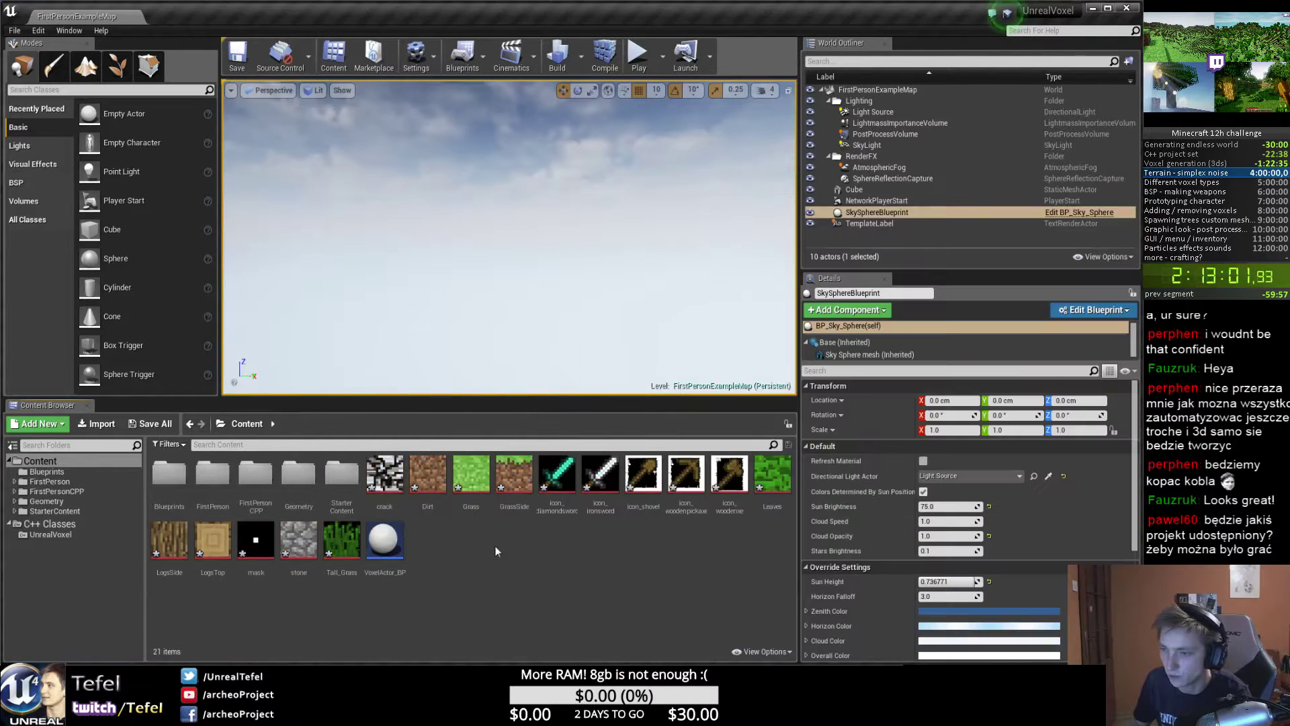
Review the imported Dirt, Grass, GrassSide, Leaves, LogsSide and LogsTop block textures.
left_click(417, 482)
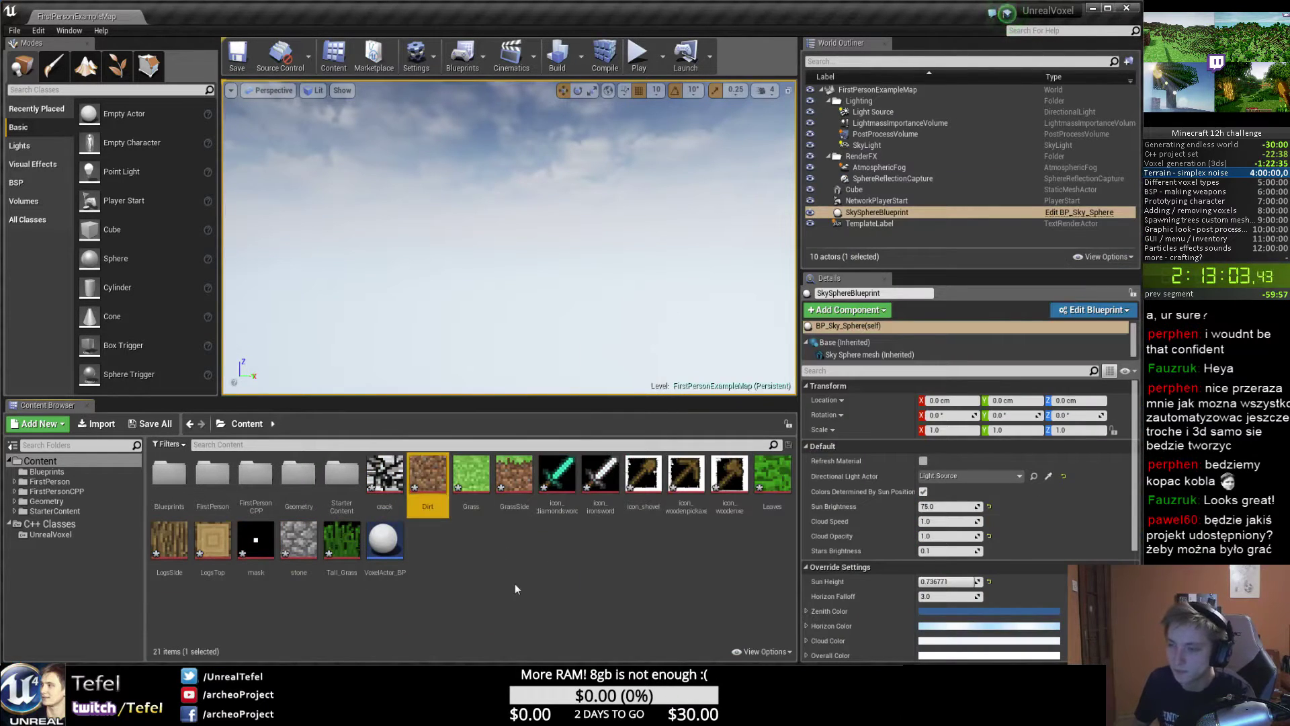
left_click(467, 480)
left_click(516, 482)
left_click(778, 469)
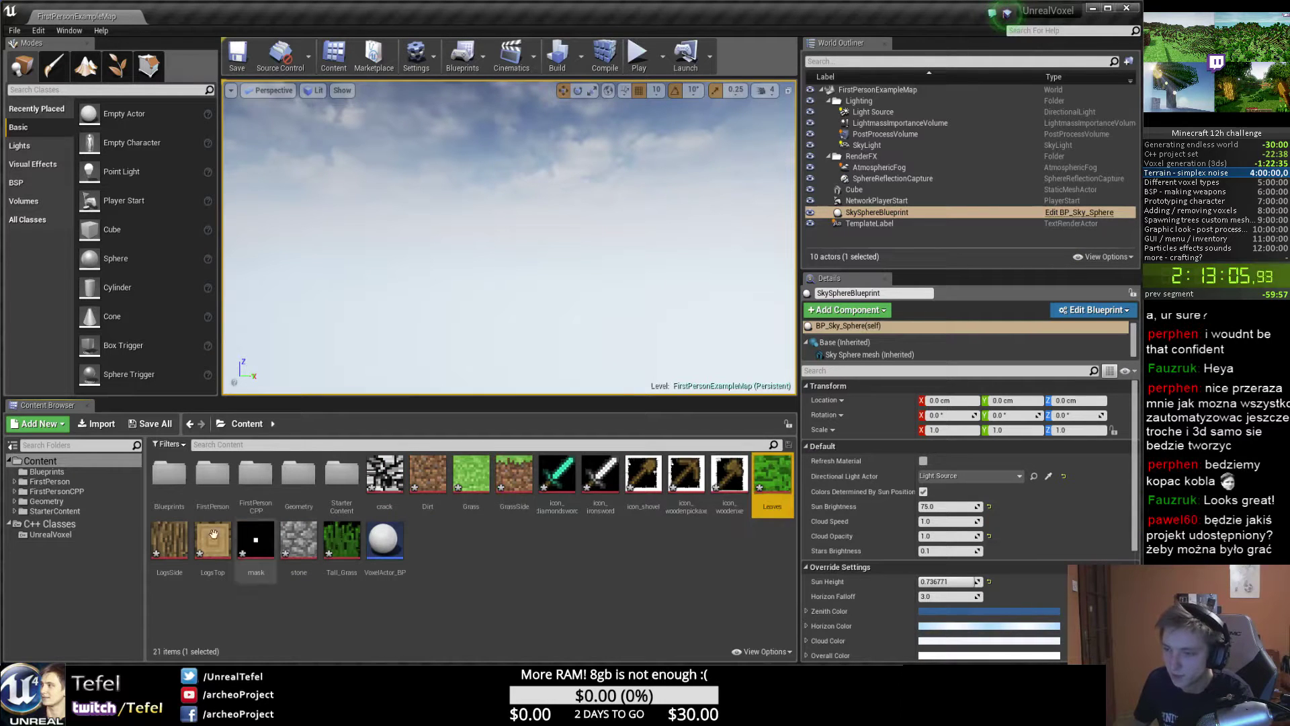
left_click(172, 539)
left_click(214, 539)
left_click(410, 602)
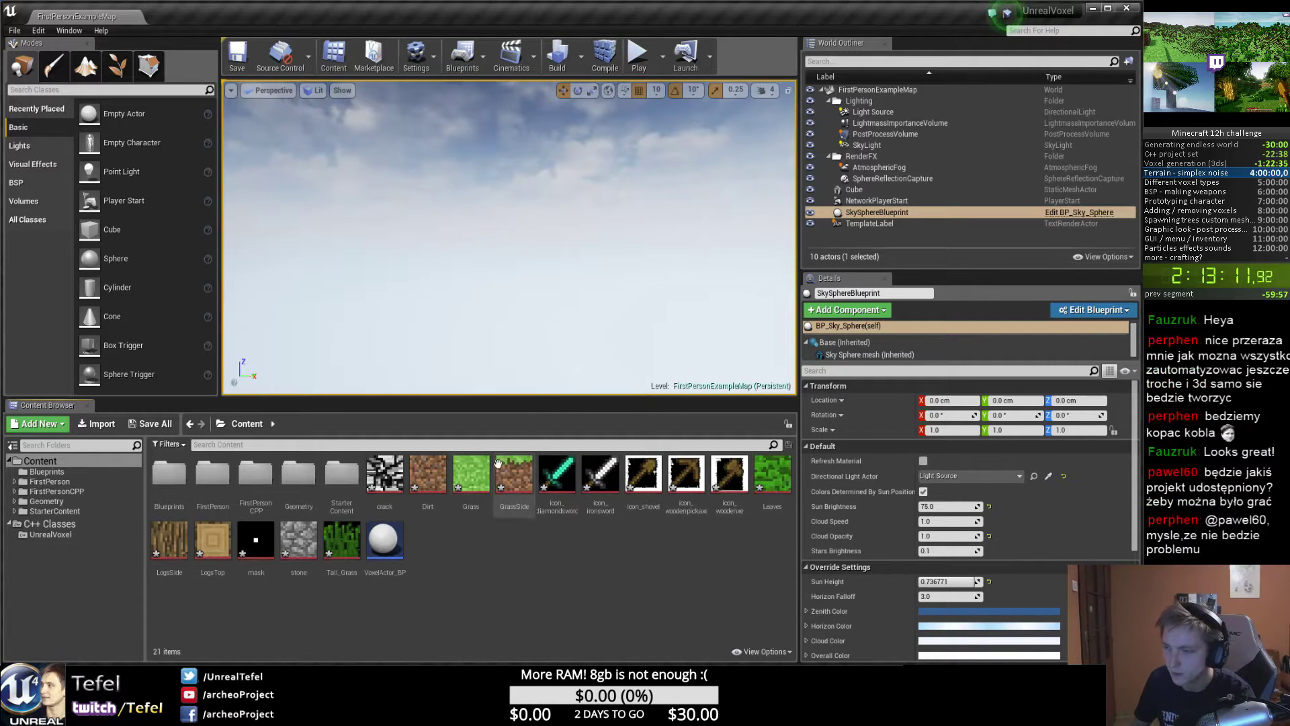
Create a material from the GrassSide texture and name it GrassSide_M.
right_click(525, 496)
mouse_move(569, 189)
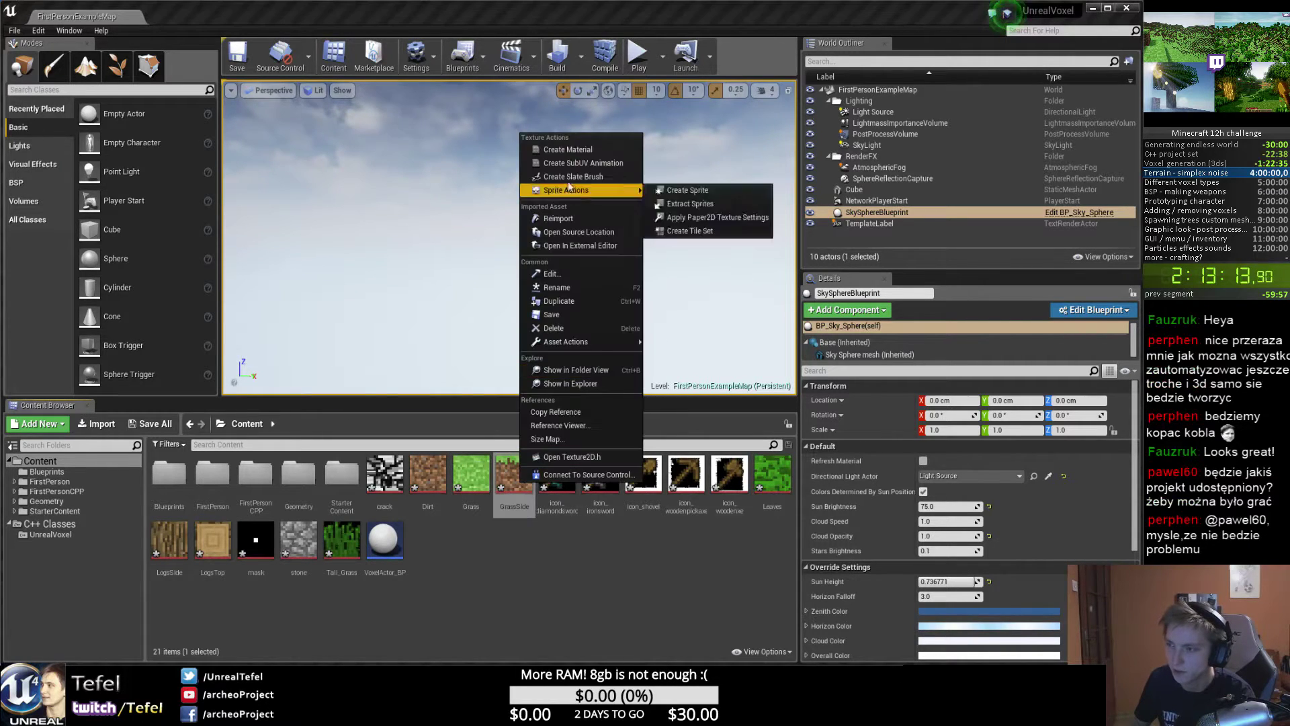
left_click(582, 150)
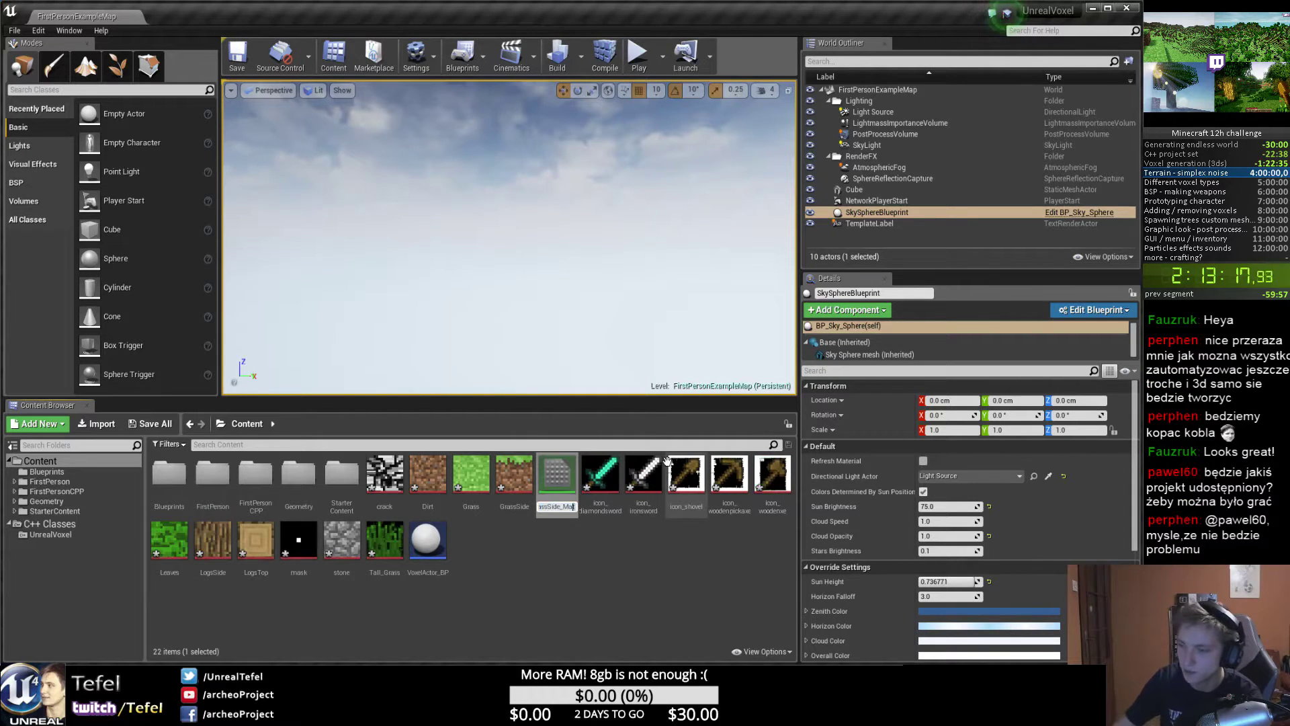
key("BackSpace")
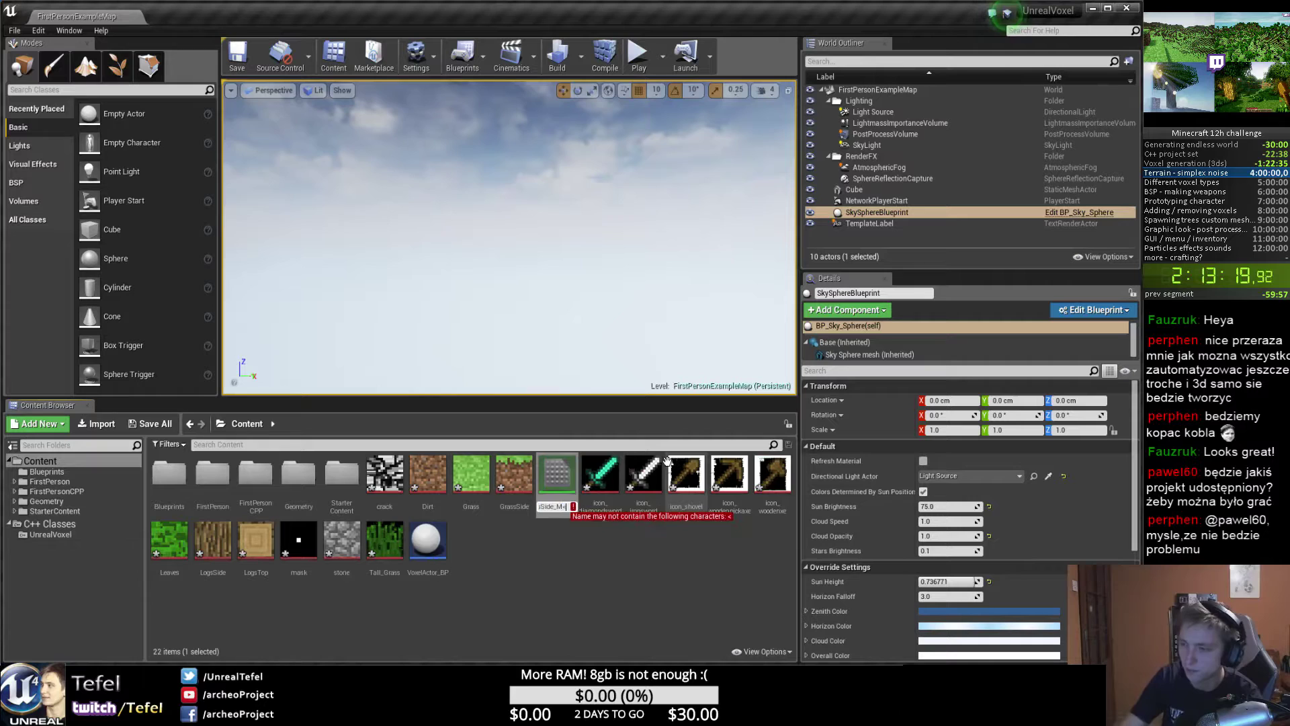
type("_M")
key("Return")
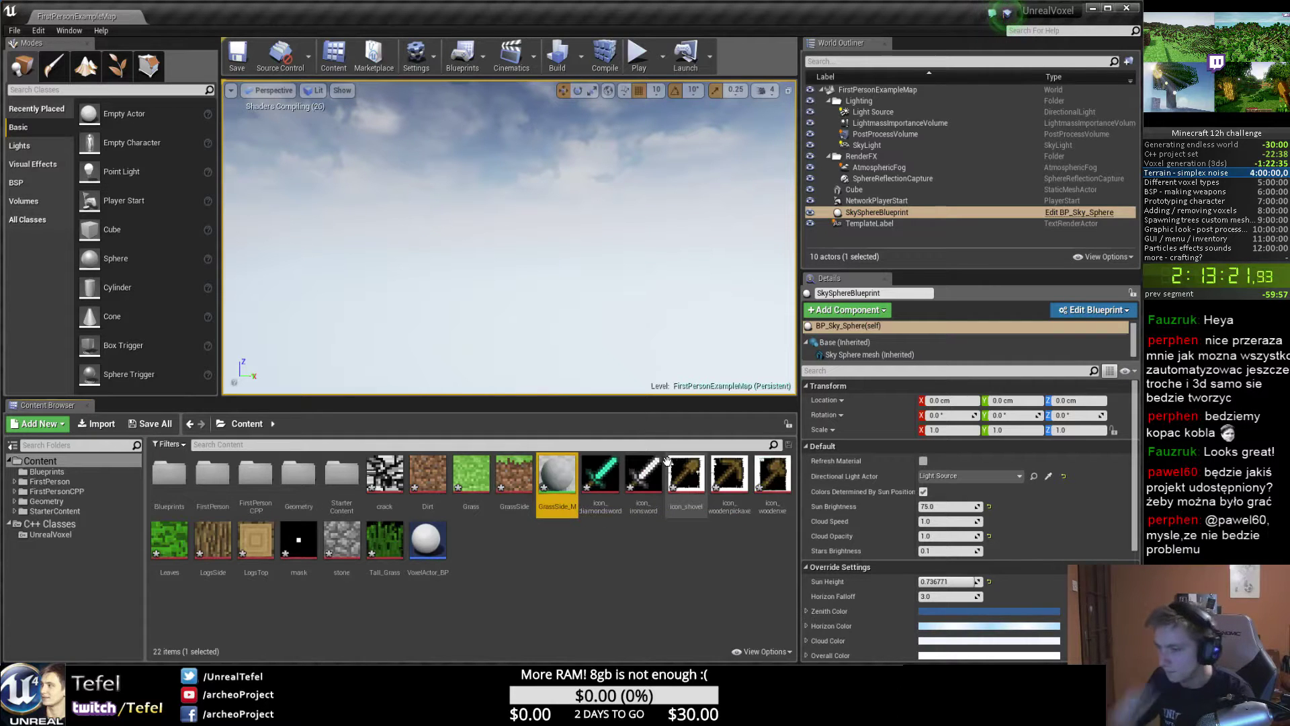
Open the GrassSide_M material and move its Texture Sample node farther away from the material node.
double_click(570, 489)
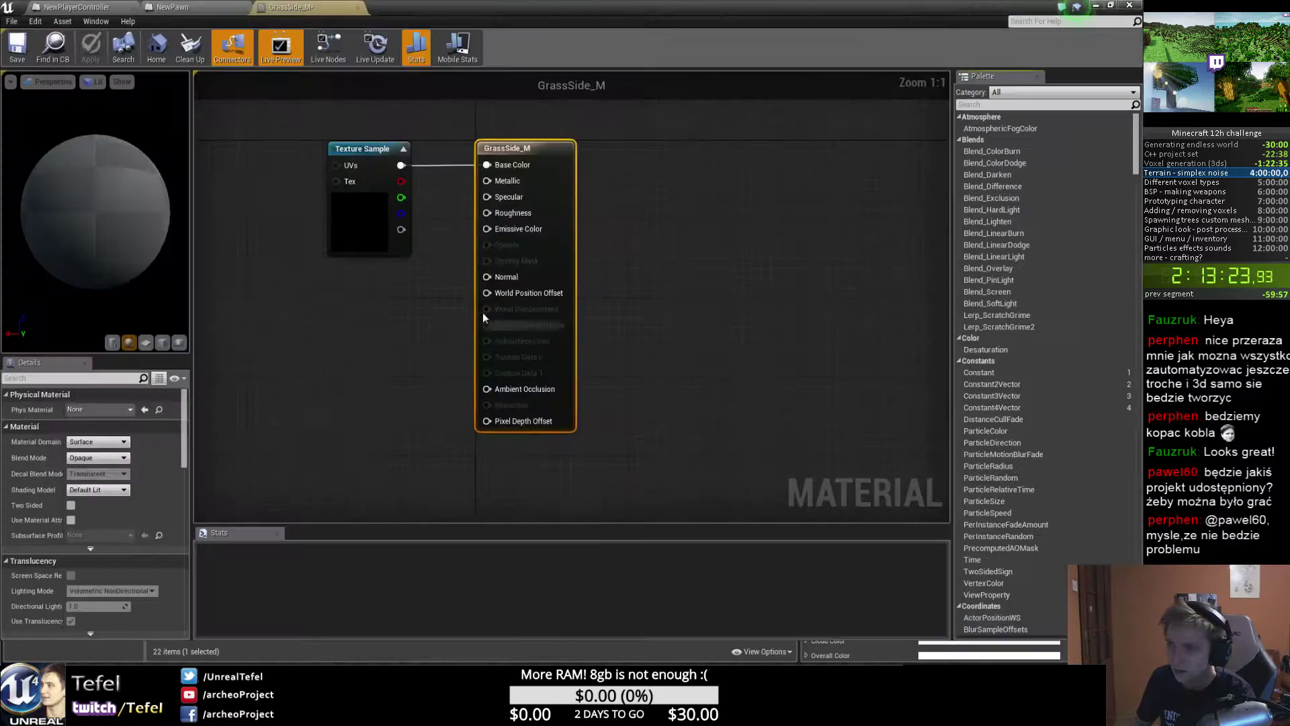
left_click_drag(376, 238, 286, 229)
right_click_drag(421, 316, 556, 309)
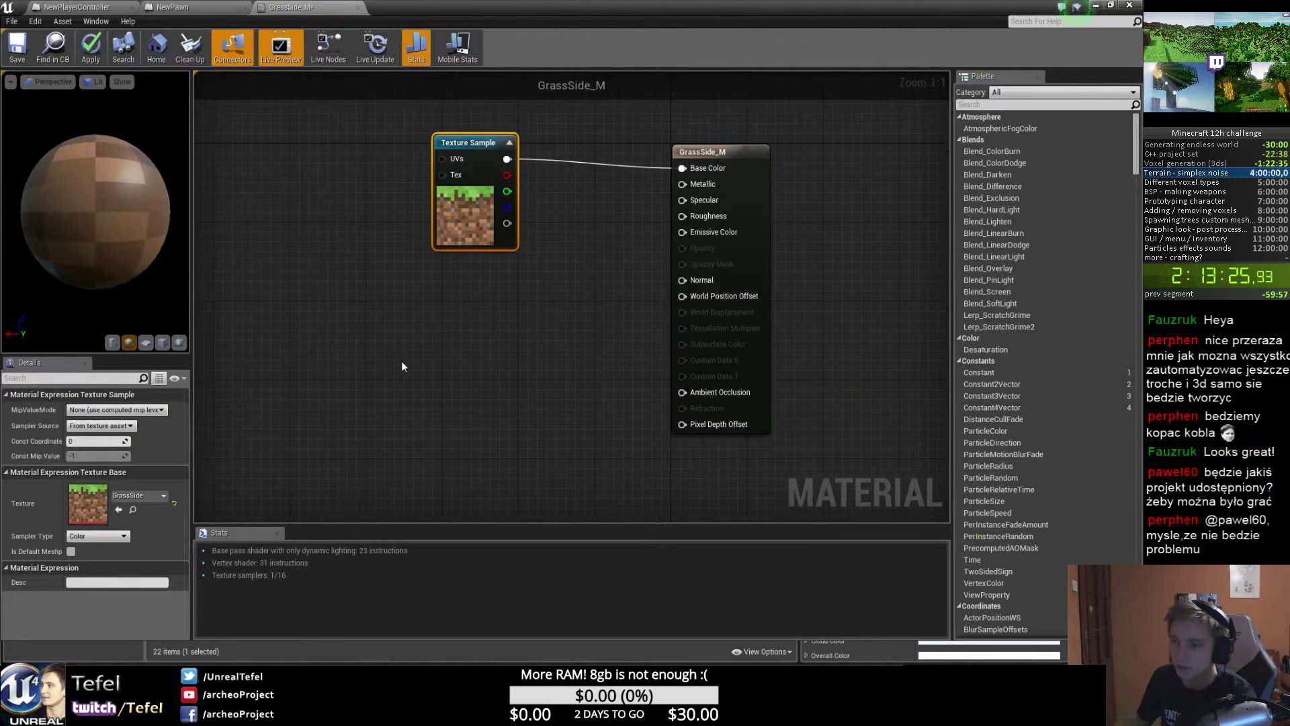
Add two Constant nodes below the Texture Sample and connect the upper to Specular and the lower to Roughness.
left_click(425, 400)
left_click(437, 335)
left_click(478, 362)
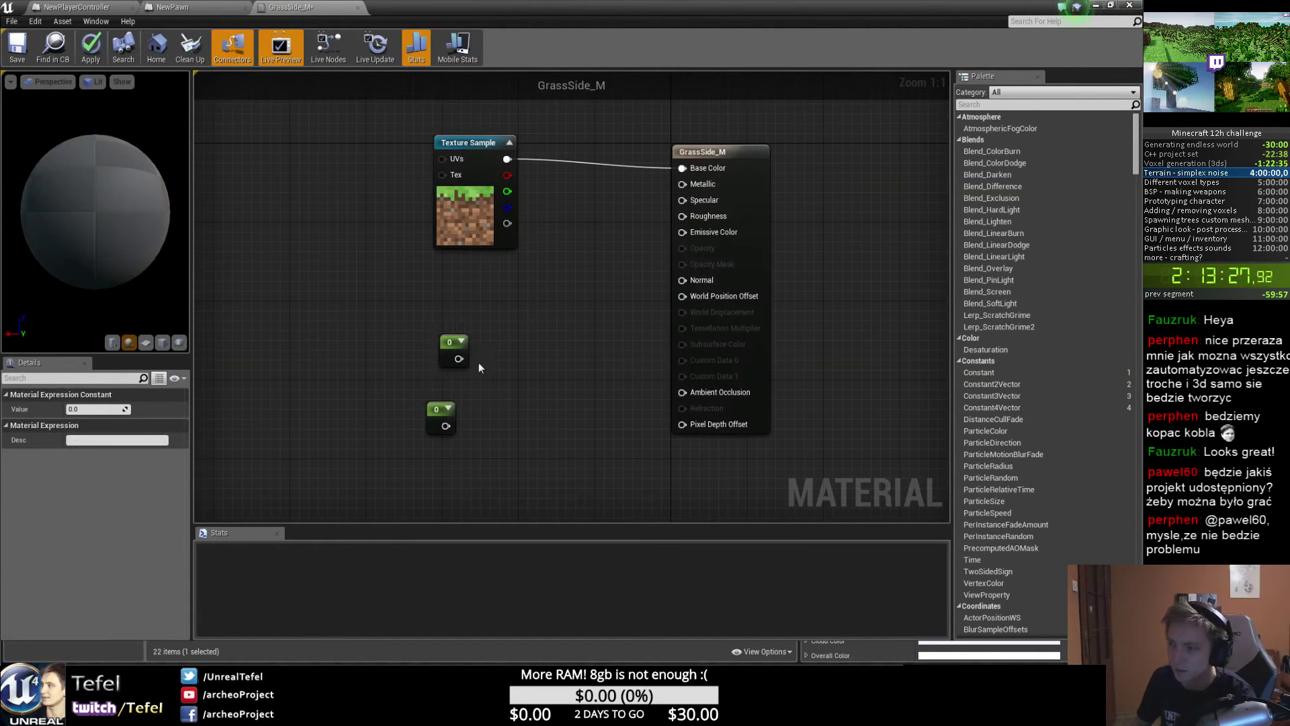
left_click(454, 356)
left_click(458, 358)
left_click_drag(454, 357, 682, 200)
left_click_drag(446, 425, 682, 216)
left_click(437, 362)
left_click(491, 394)
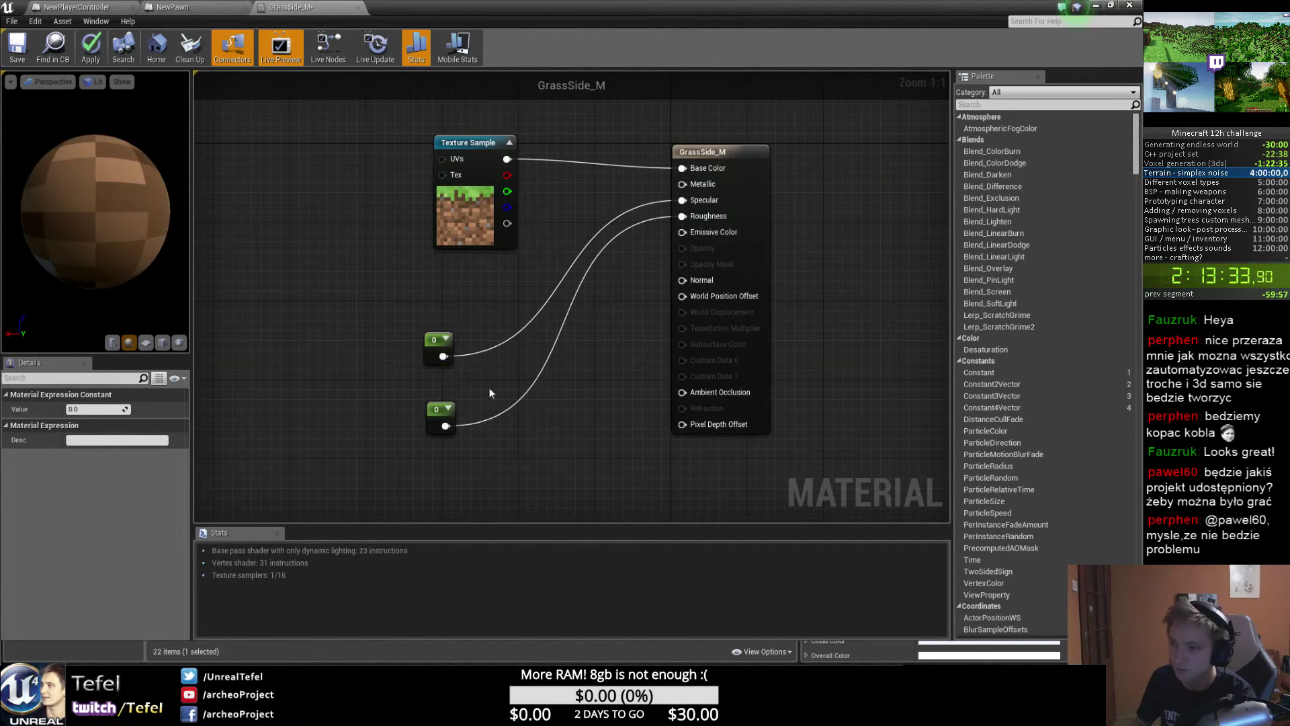
Set the Constant node feeding Roughness to 1.
left_click(440, 413)
left_click(94, 409)
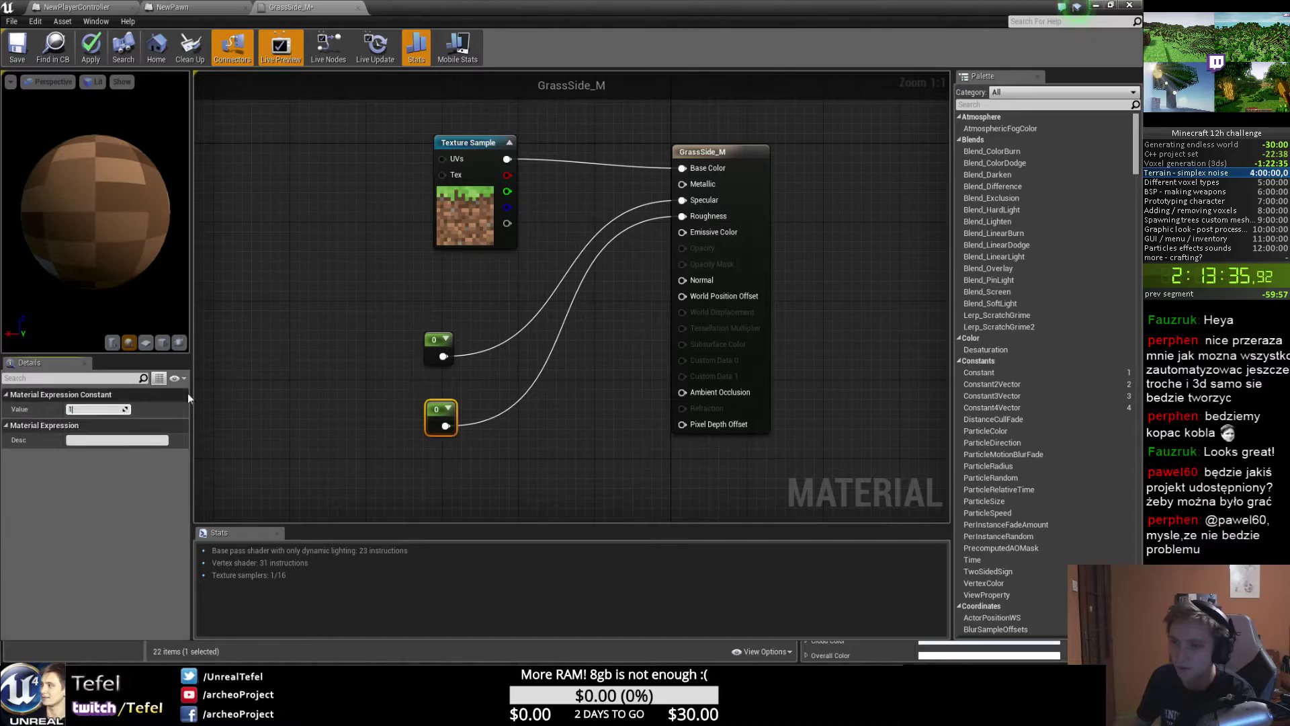
type("1")
key("Return")
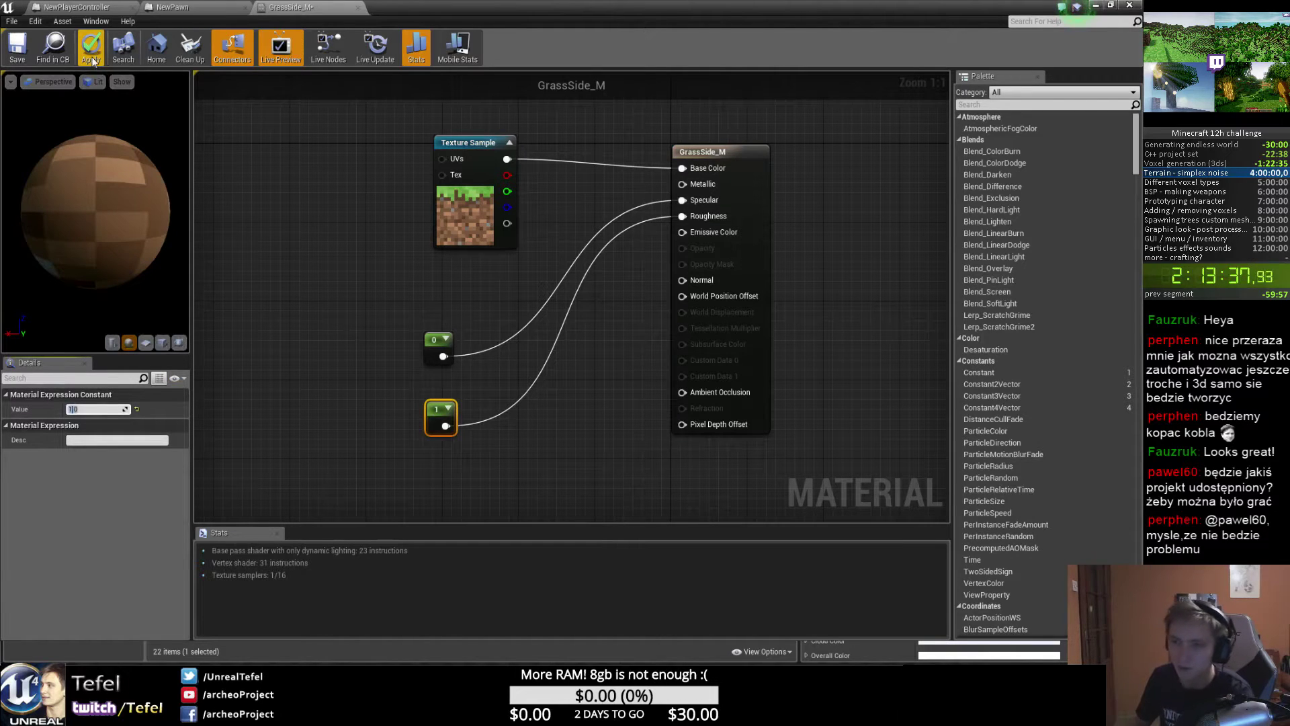
Apply the changes to GrassSide_M, check the preview sphere's grass side, and save and close the material.
left_click(91, 58)
left_click_drag(121, 166, 124, 195)
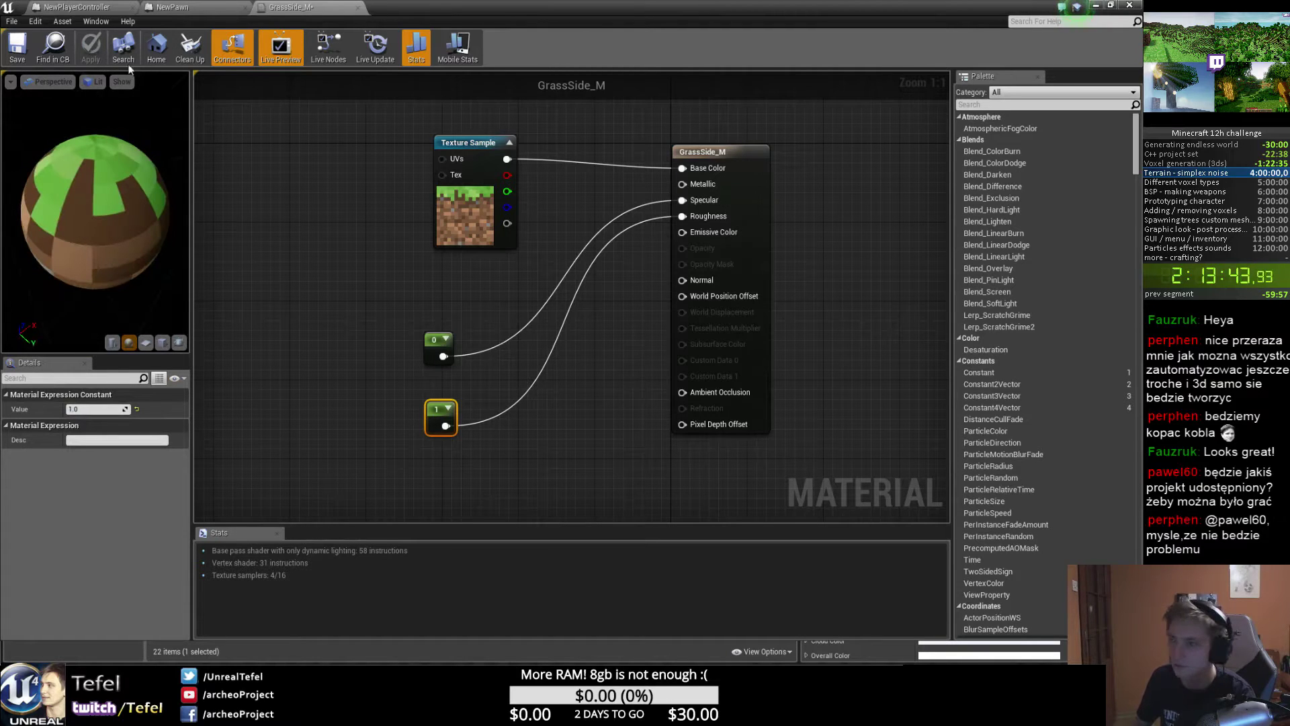
left_click(17, 48)
left_click(1129, 5)
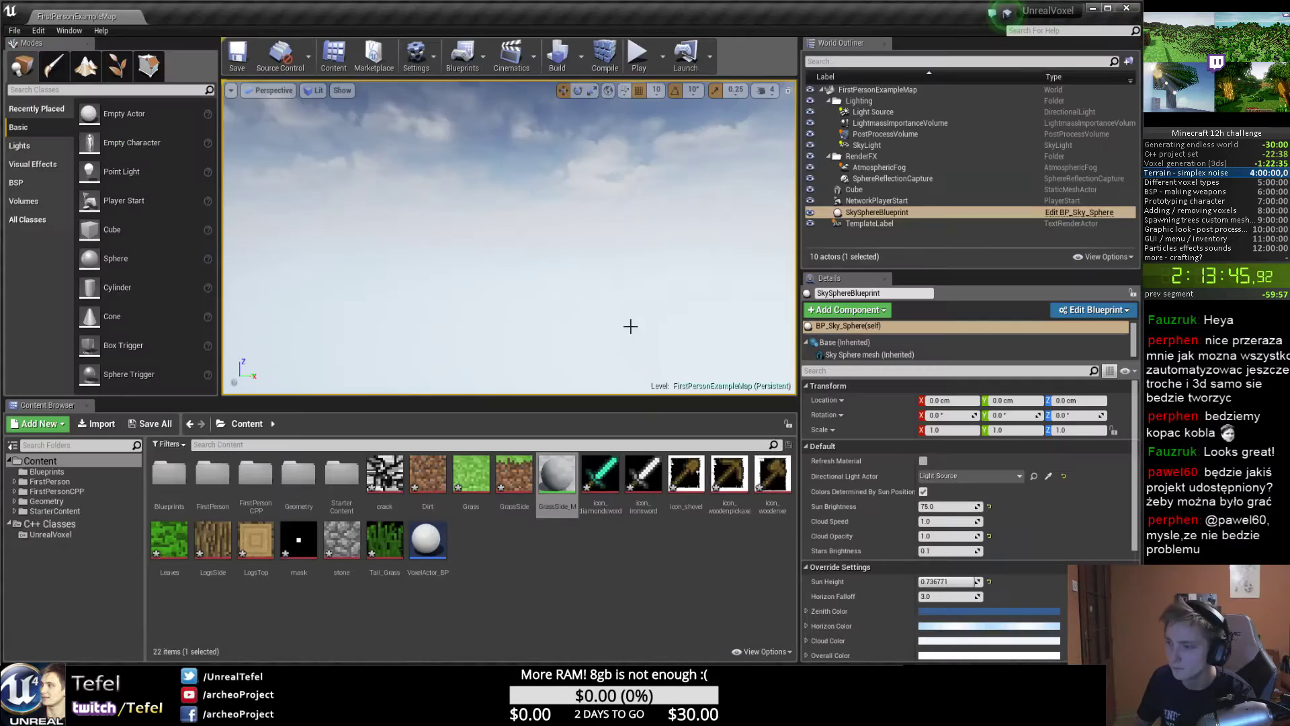
Find and open the VoxelActor_BP blueprint and add one element to its Materials array.
key("ctrl+p")
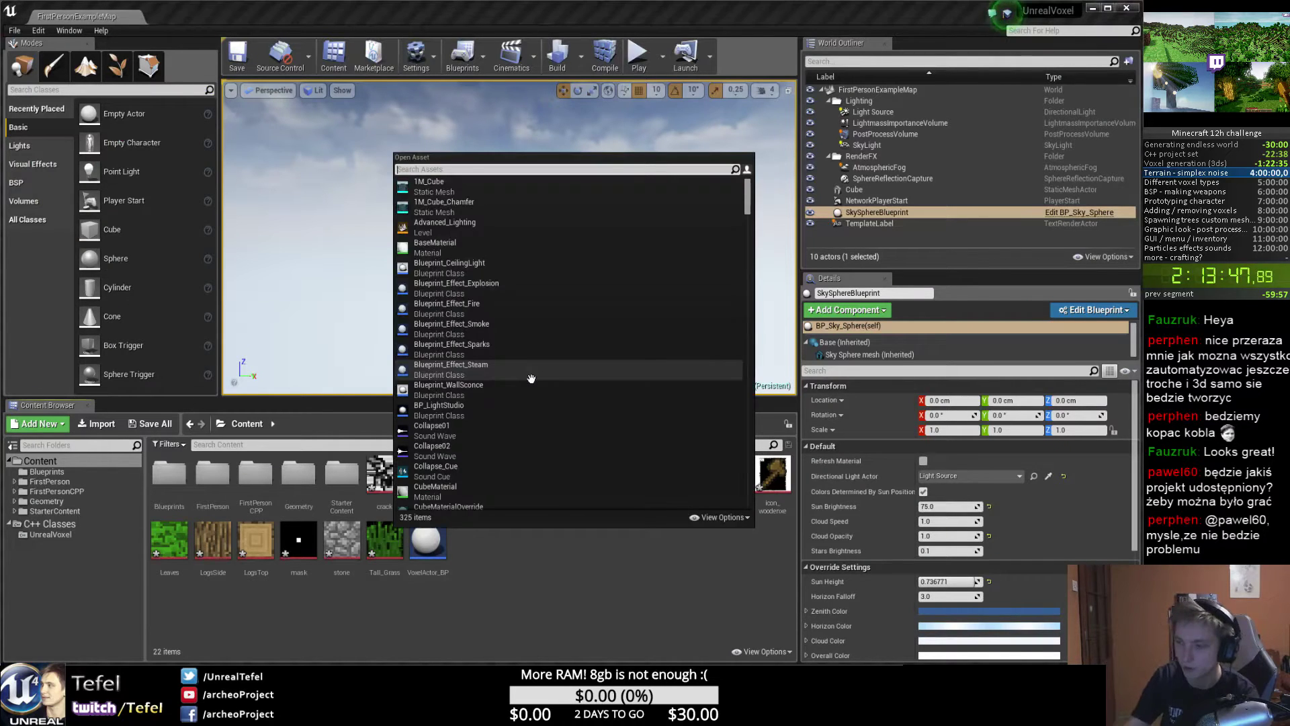
type("voxelac")
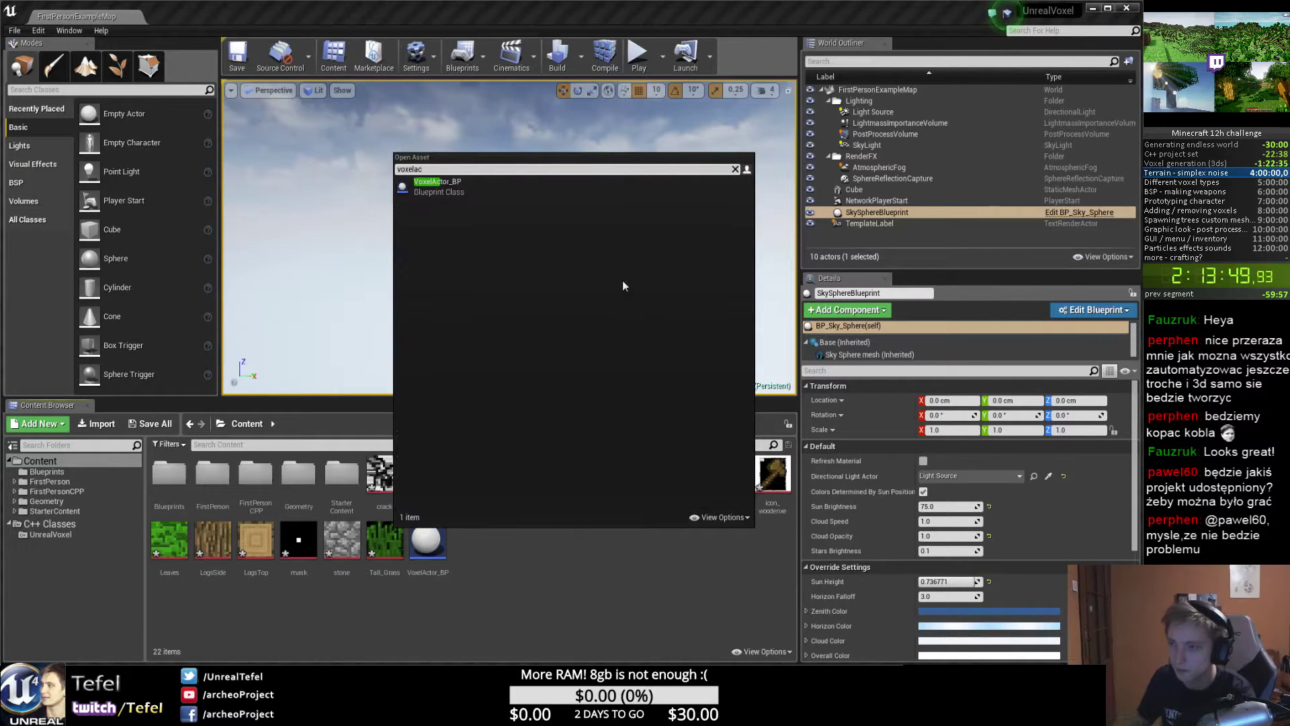
double_click(473, 180)
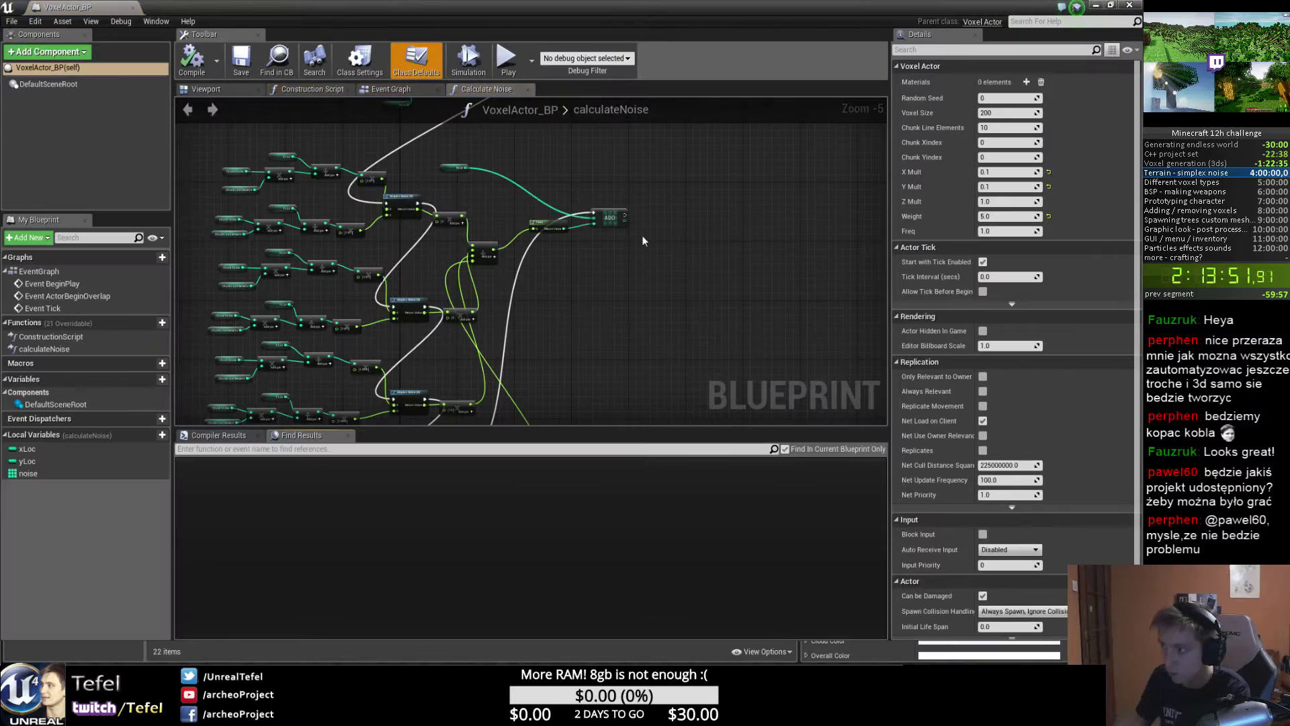
left_click(1026, 81)
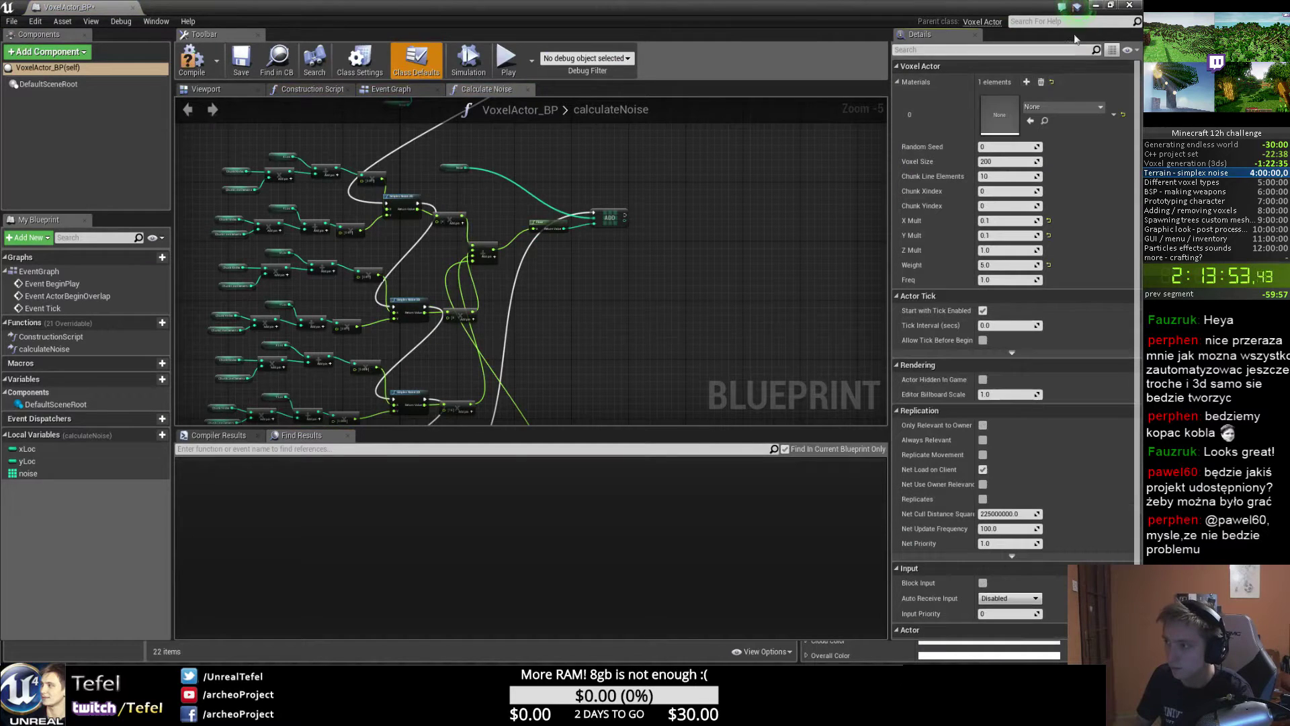
Assign the GrassSide_M material from the Content Browser to element 0 of VoxelActor_BP's Materials array.
left_click(1111, 5)
left_click_drag(631, 113, 604, 47)
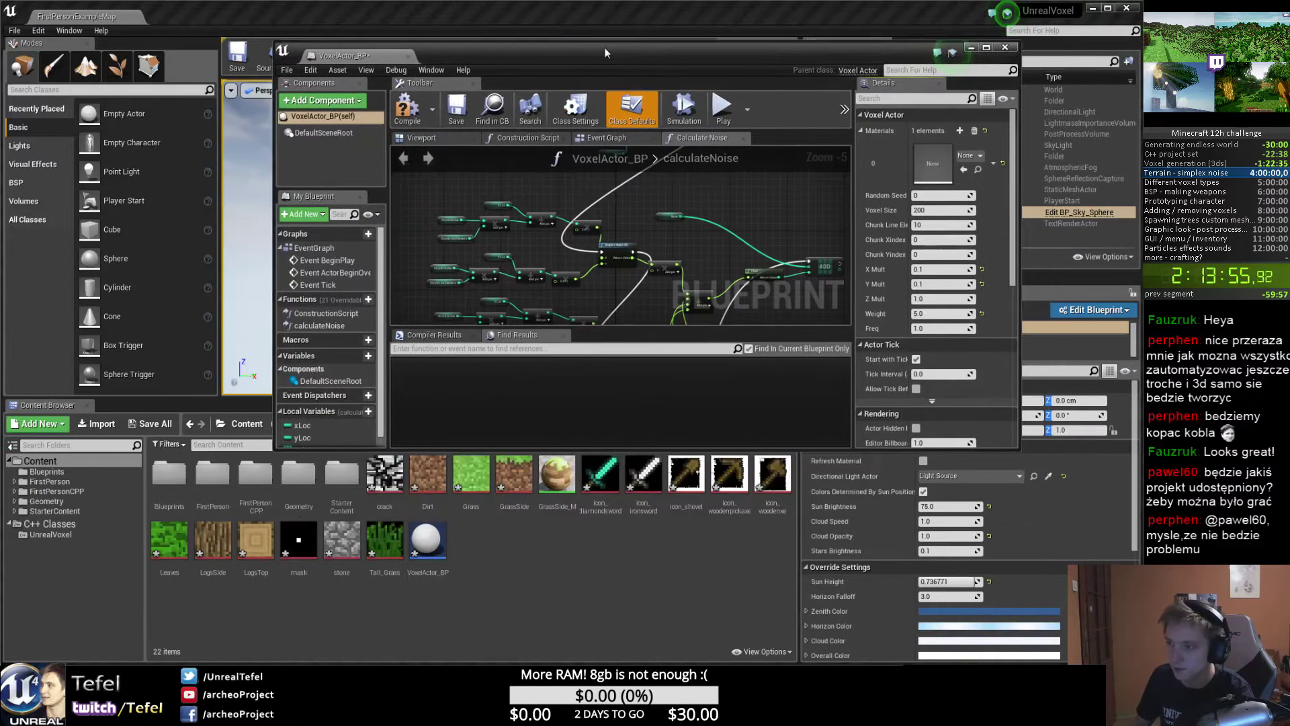
left_click(516, 483)
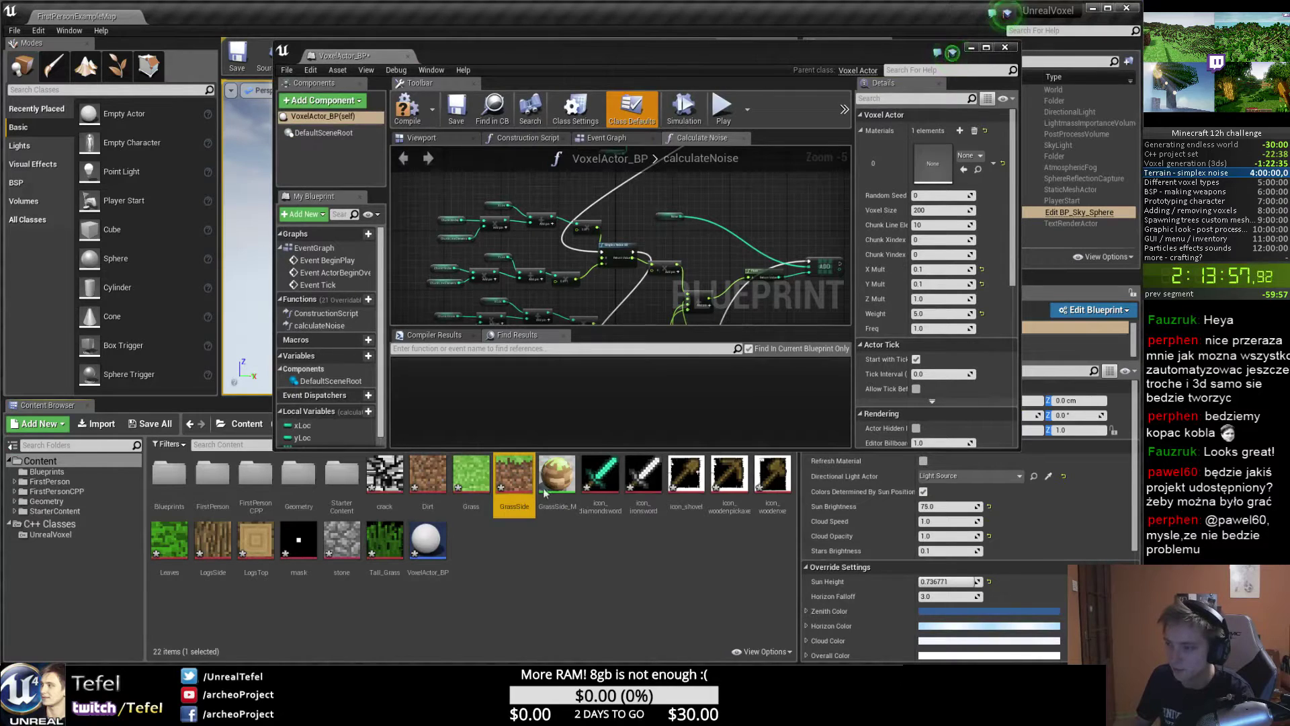
left_click_drag(545, 493, 933, 164)
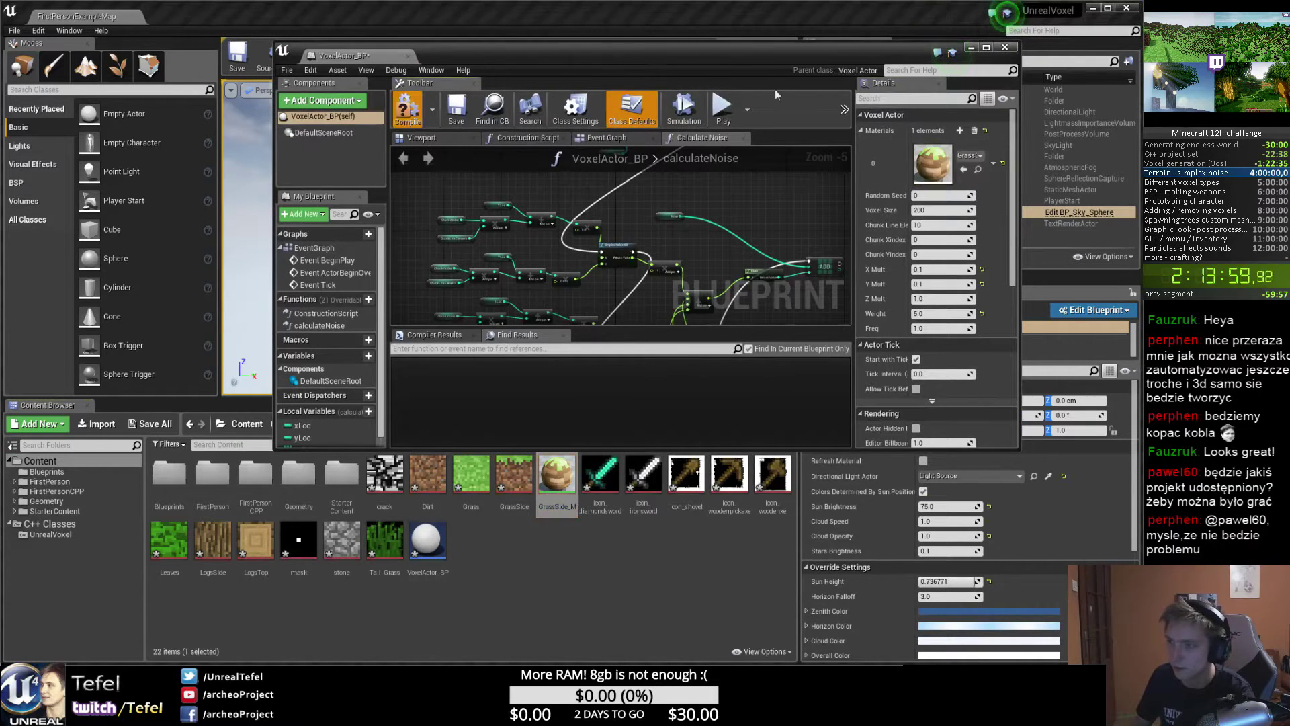
Minimize the VoxelActor_BP blueprint, play-test the level in the editor, and end the session.
left_click(971, 47)
left_click(639, 56)
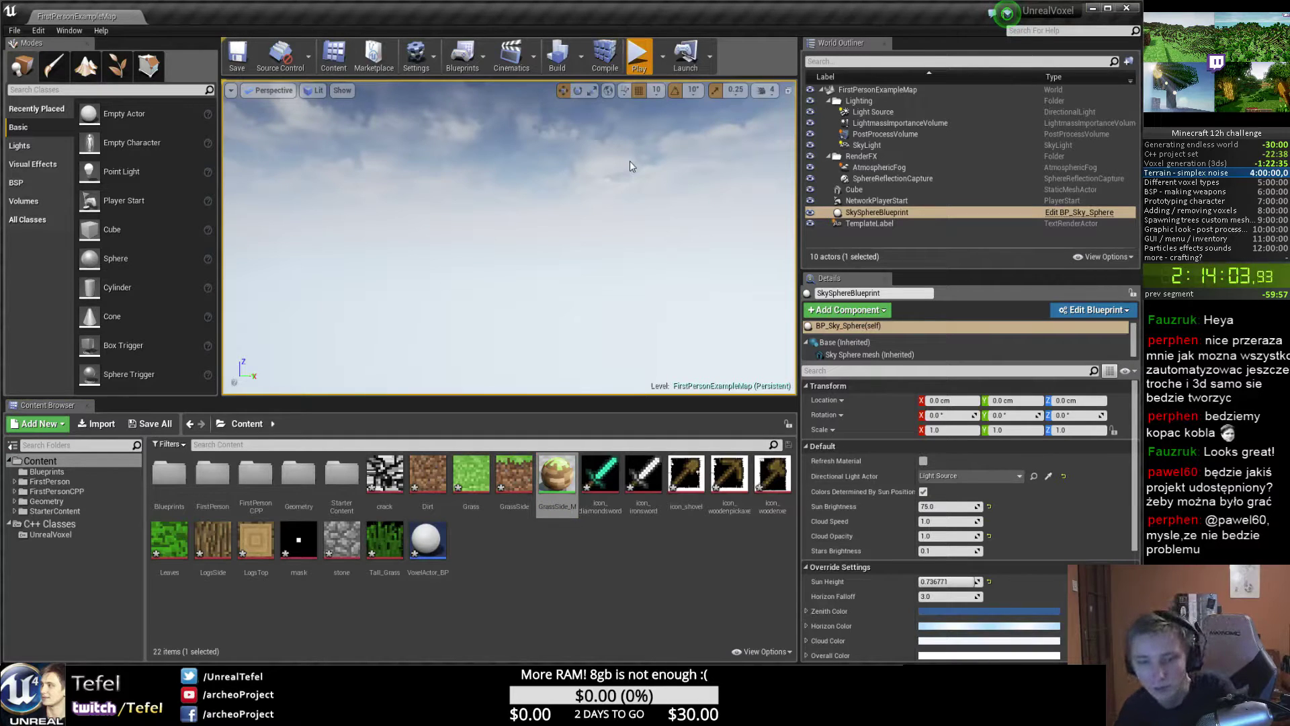
key("Escape")
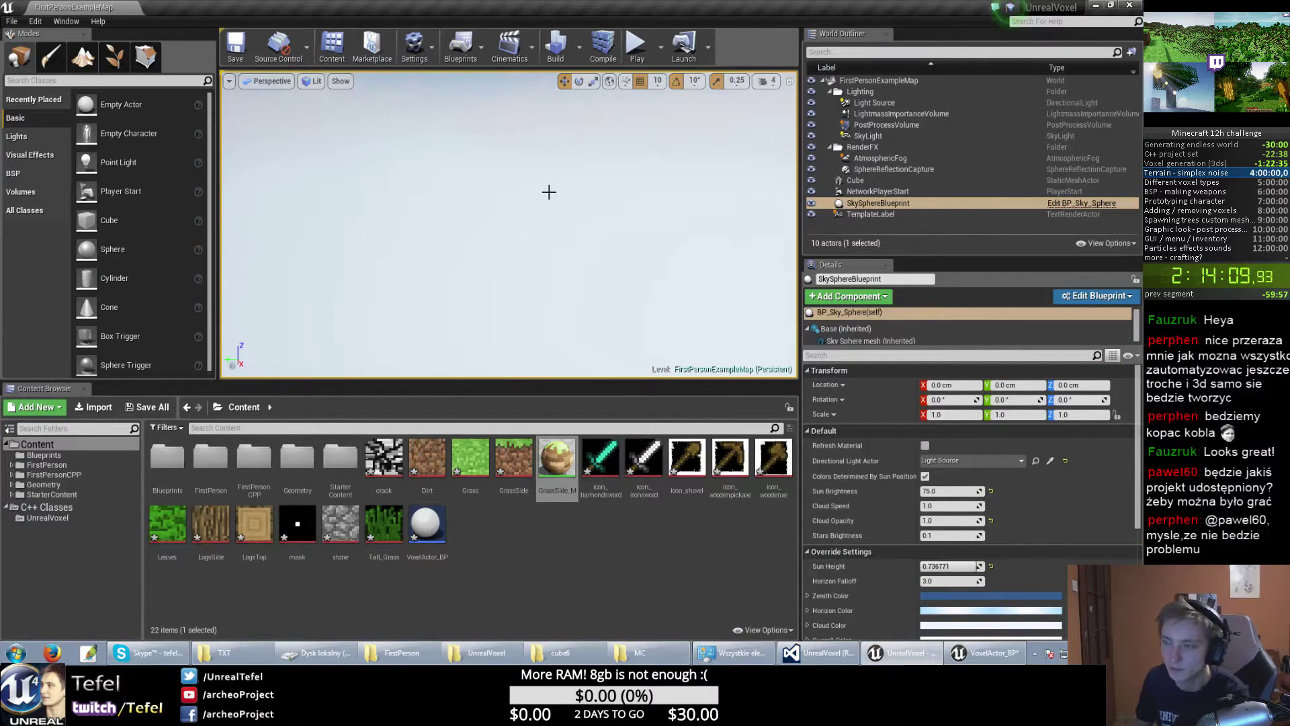
Switch to Visual Studio and add blank lines after the CreateMeshSection call at the end of UpdateMesh in VoxelActor.cpp.
left_click(819, 653)
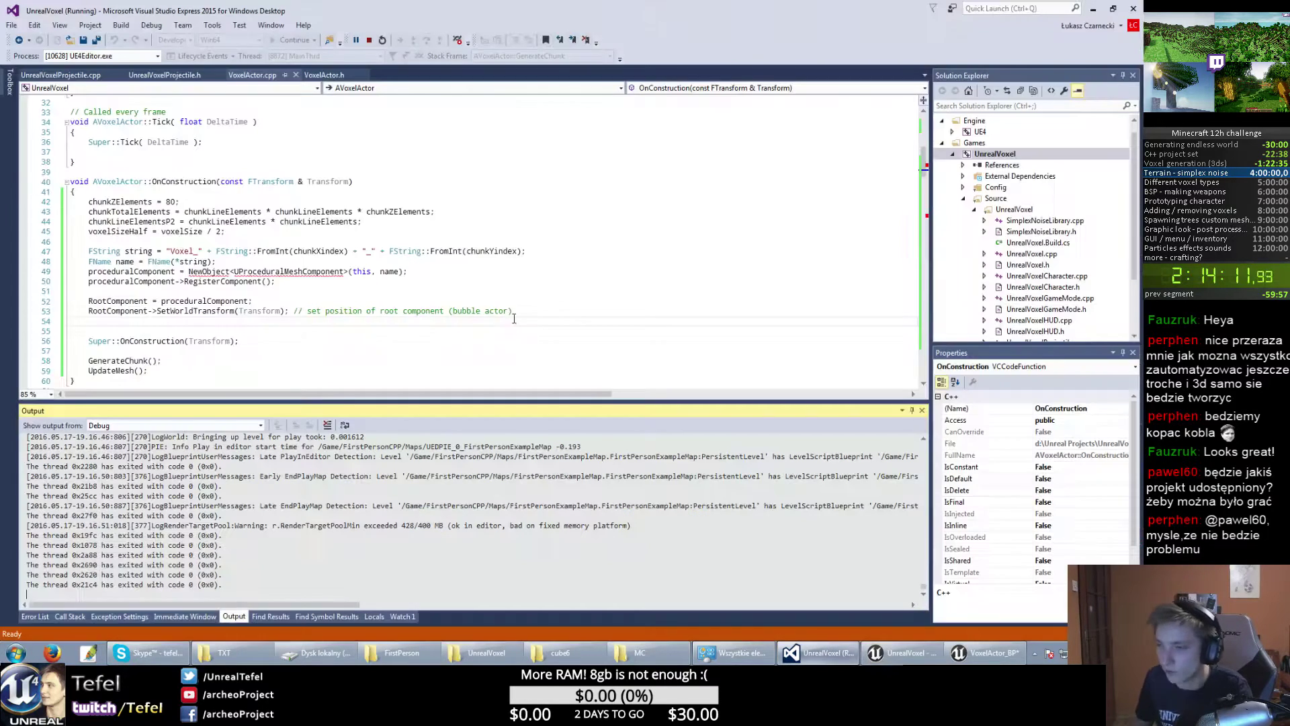
scroll(413, 316, "down", 6)
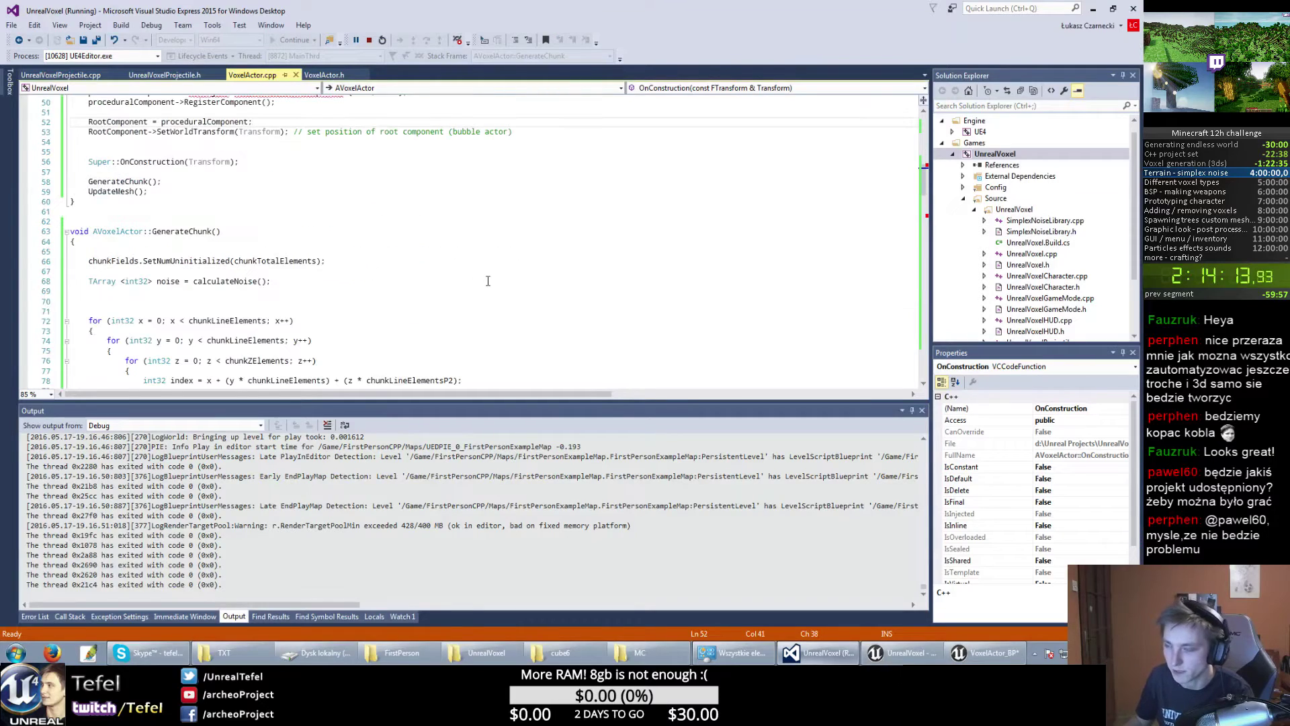
scroll(453, 279, "down", 2)
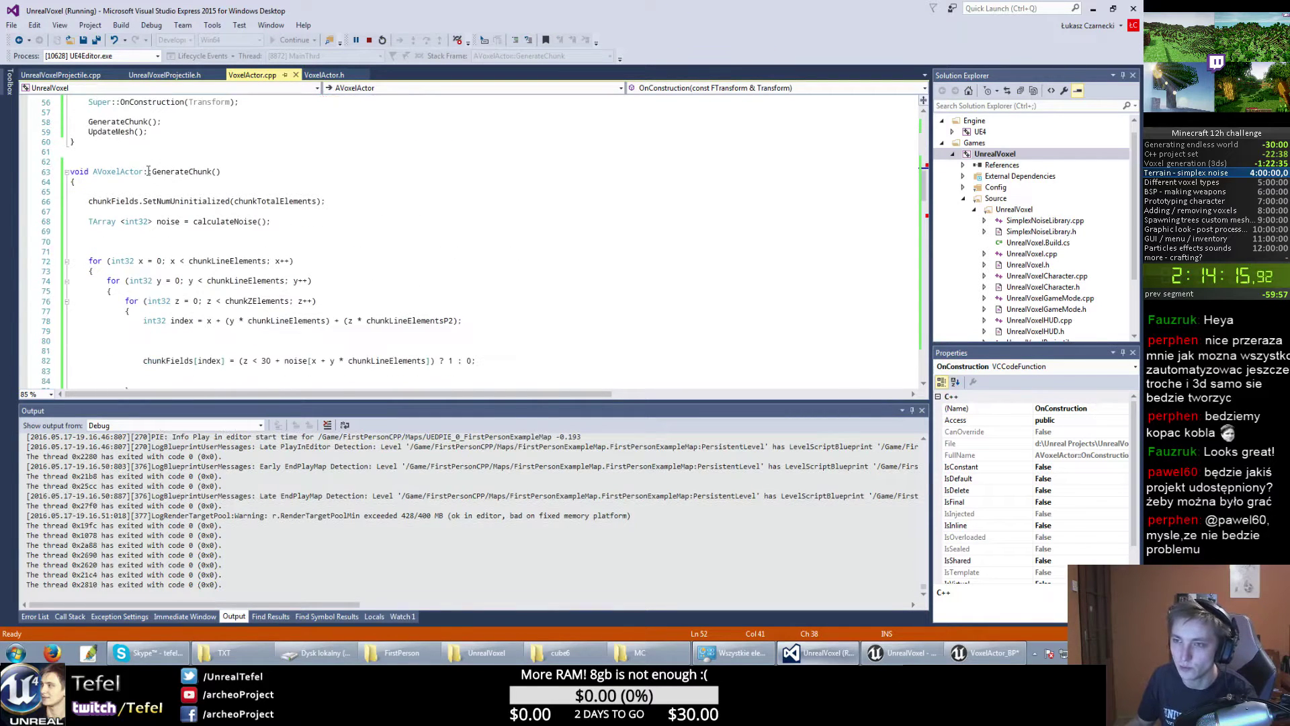
left_click(279, 241)
scroll(282, 230, "down", 14)
scroll(282, 230, "down", 20)
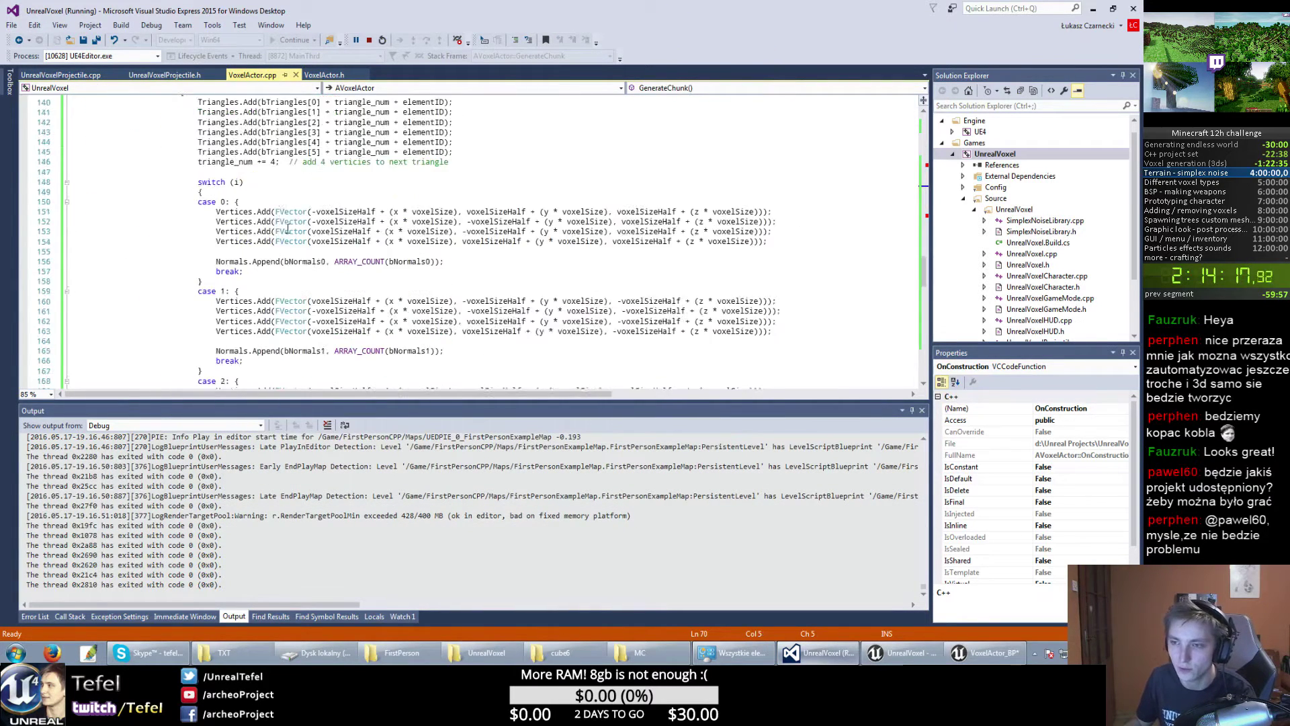
scroll(124, 333, "down", 3)
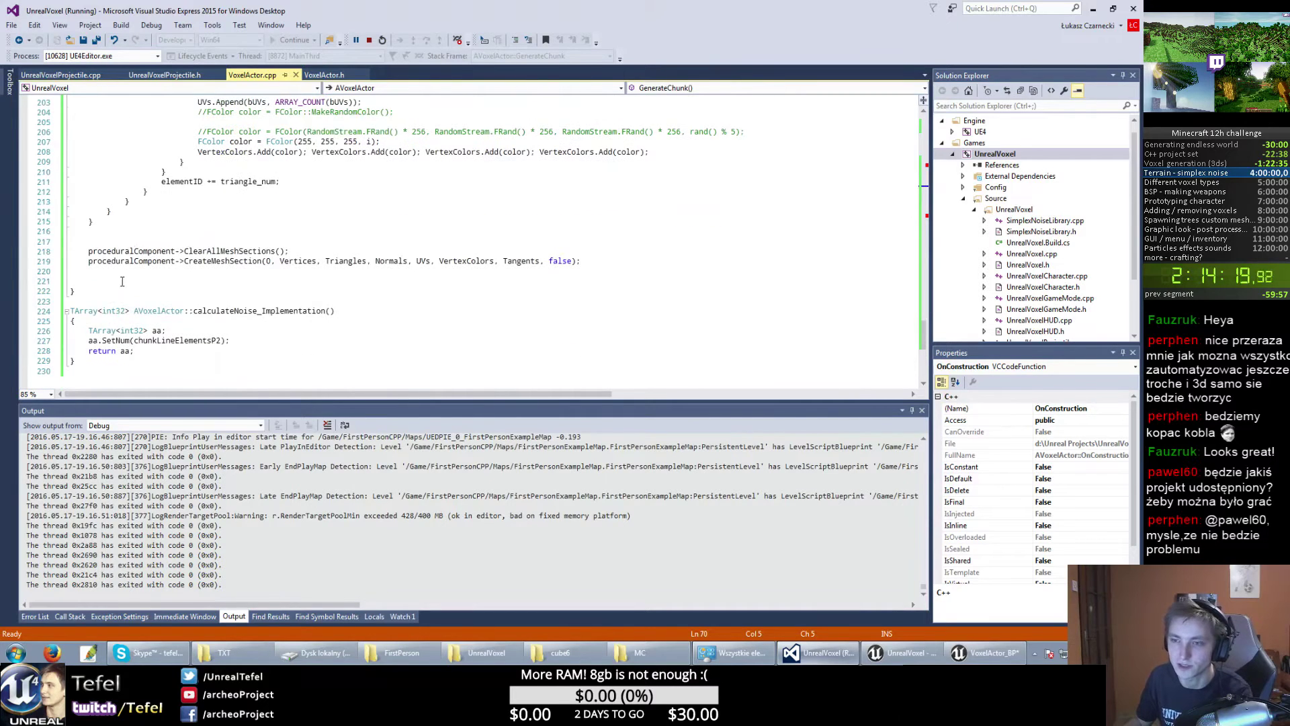
left_click(121, 282)
key("Return")
key("Return")
key("Return")
double_click(225, 261)
left_click(155, 282)
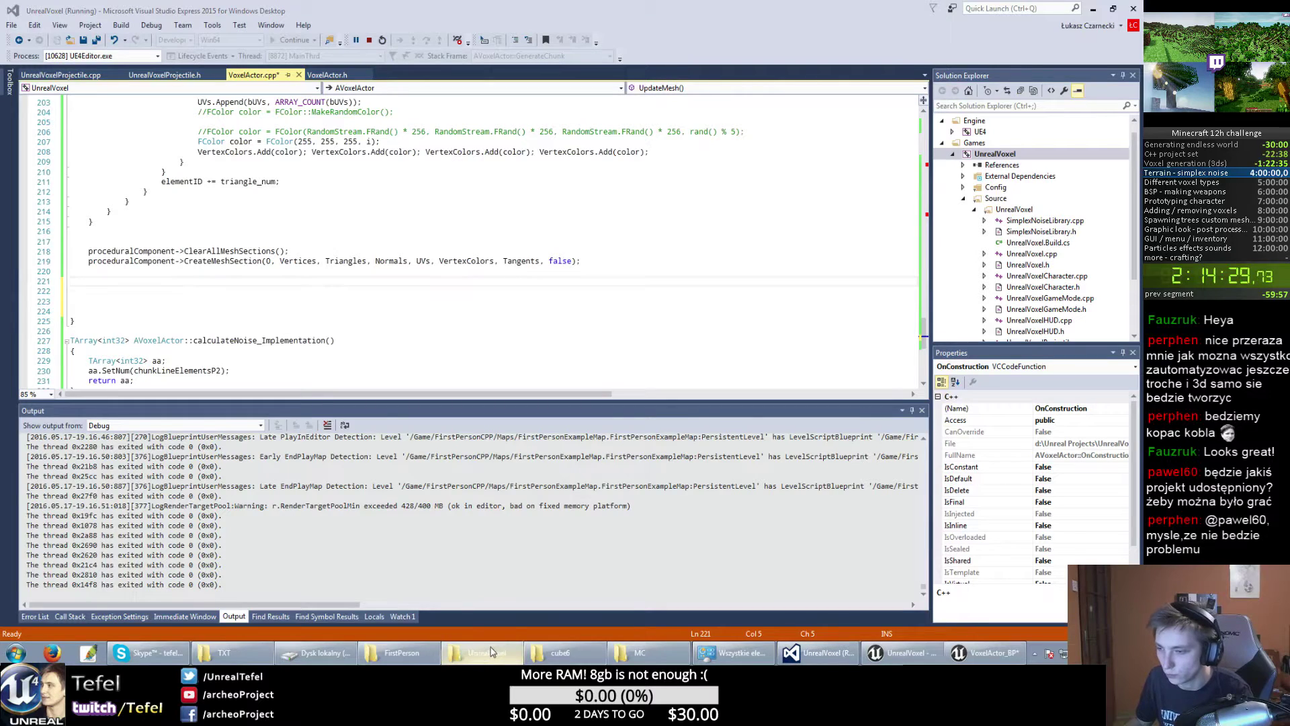
Consult the FirstPerson project and add a while loop to UpdateMesh calling proceduralComponent->SetMaterial(s, Materials[s]) for s from 0 while below Materials.Num().
left_click(388, 659)
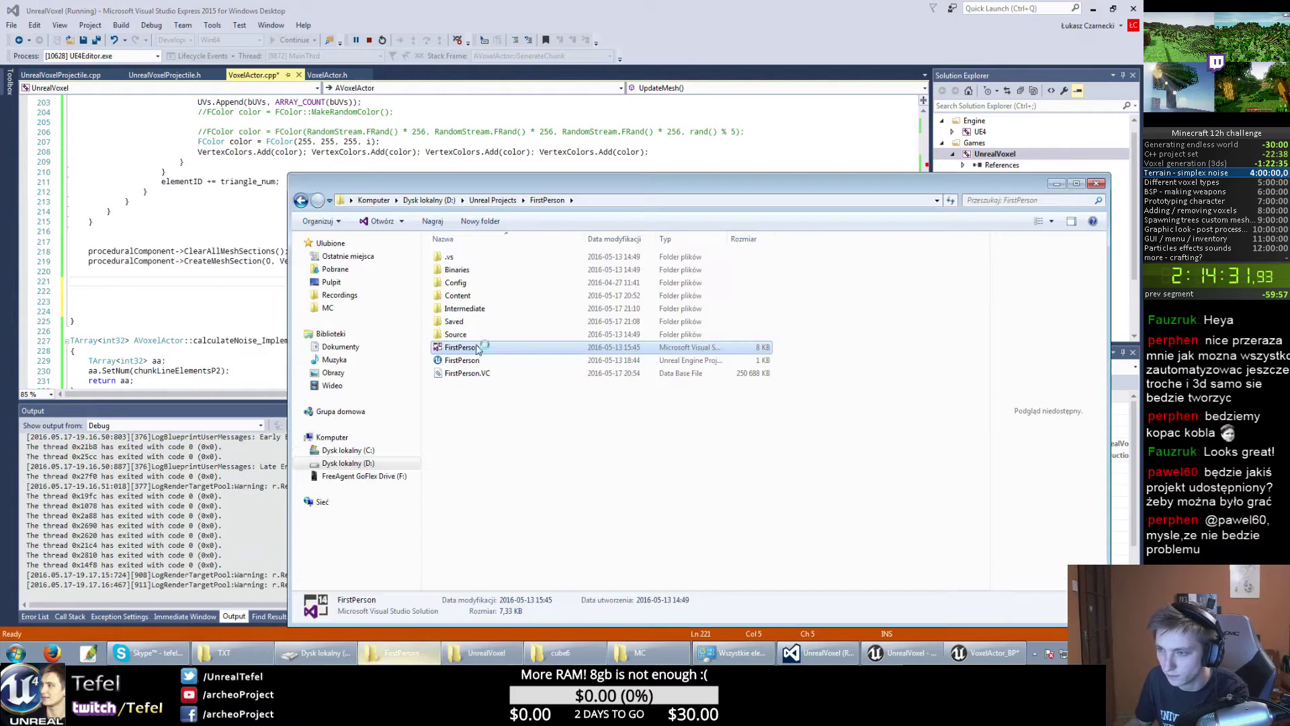
left_click(411, 658)
left_click(237, 287)
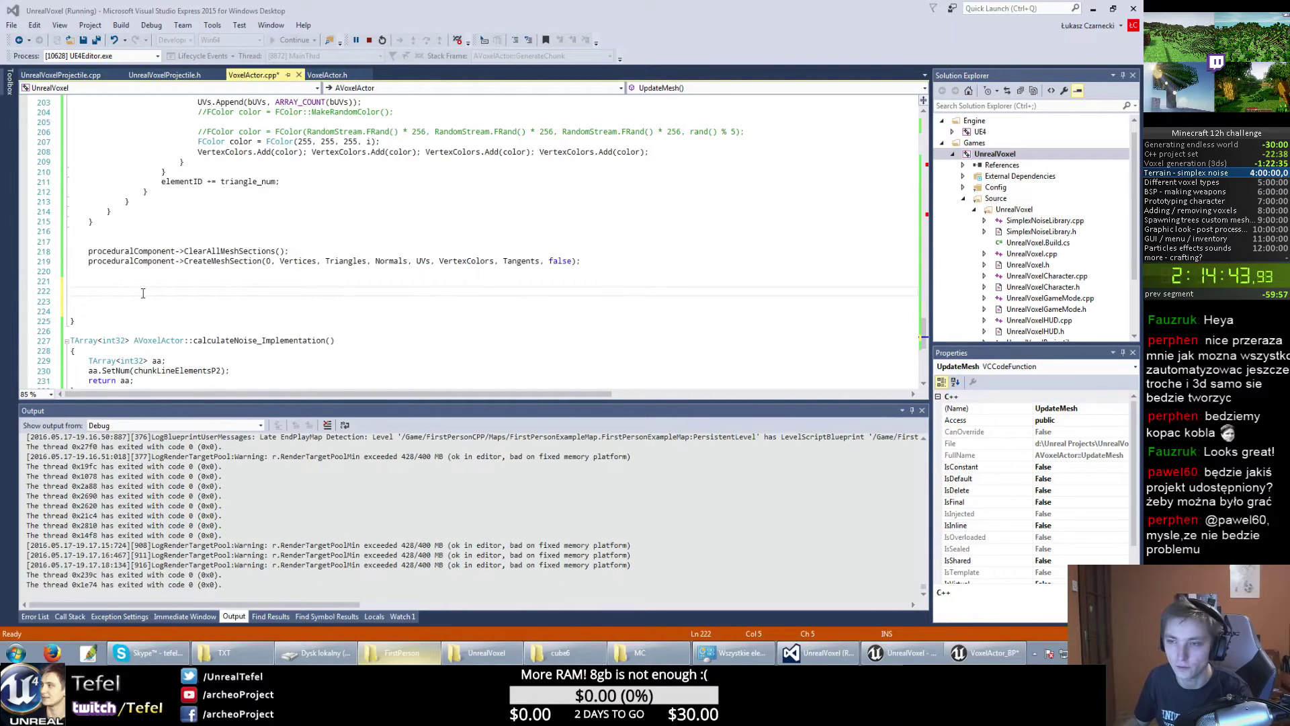
type("int s = 0; while (s < Materials.Num()) { \tproceduralComponent->SetMaterial(s, Materials[s]); \ts++; }")
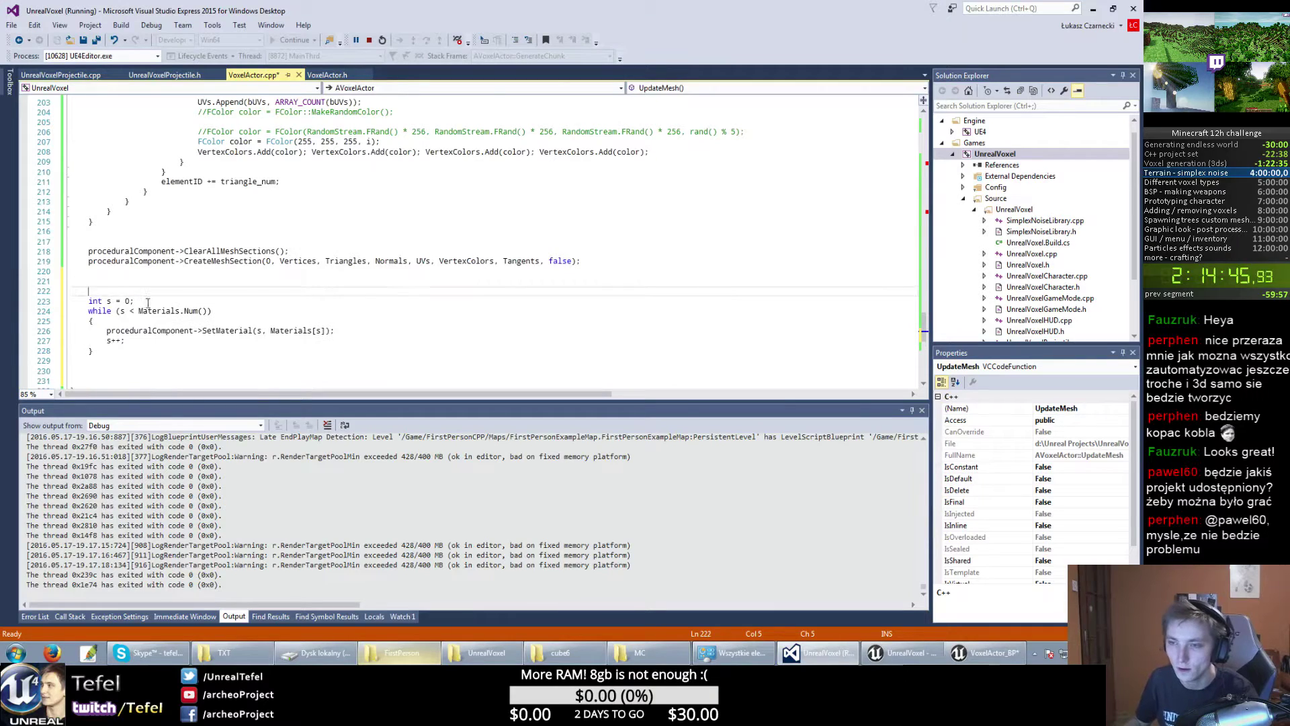
Review the SetMaterial loop, remove the surplus blank lines below it, and save VoxelActor.cpp.
scroll(127, 294, "down", 3)
left_click_drag(118, 222, 181, 229)
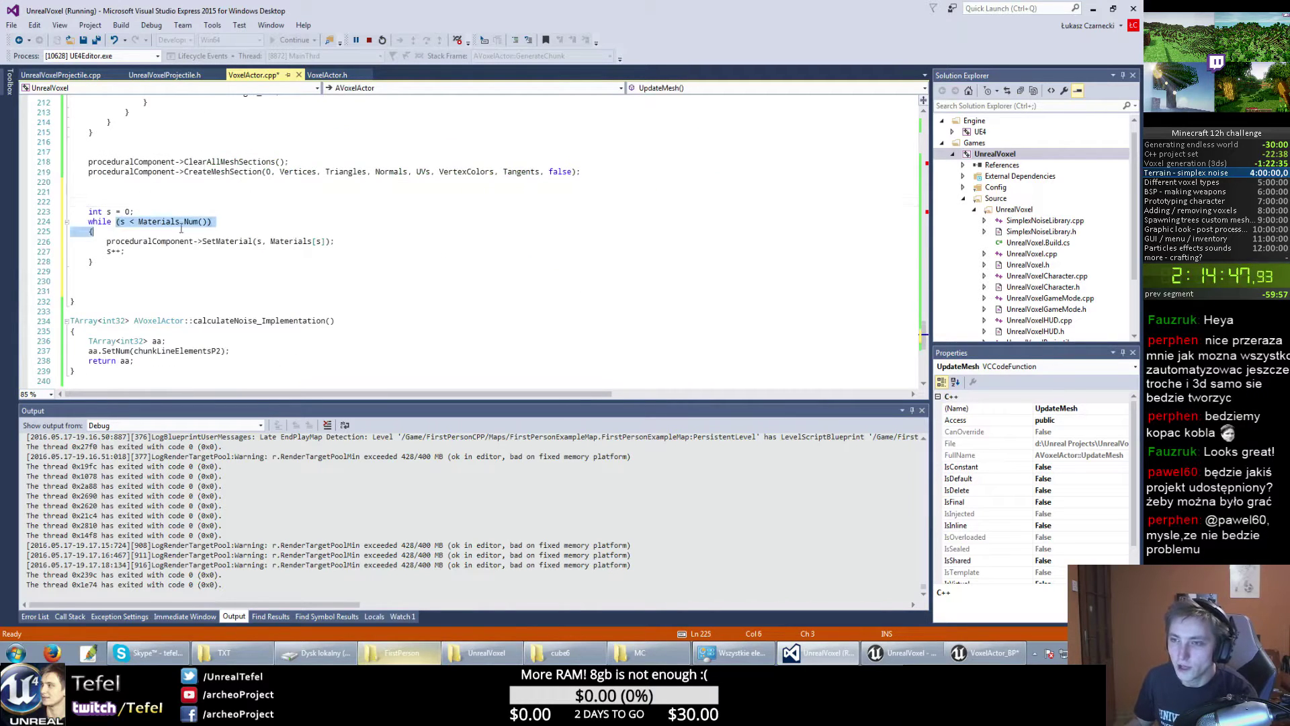
left_click(181, 243)
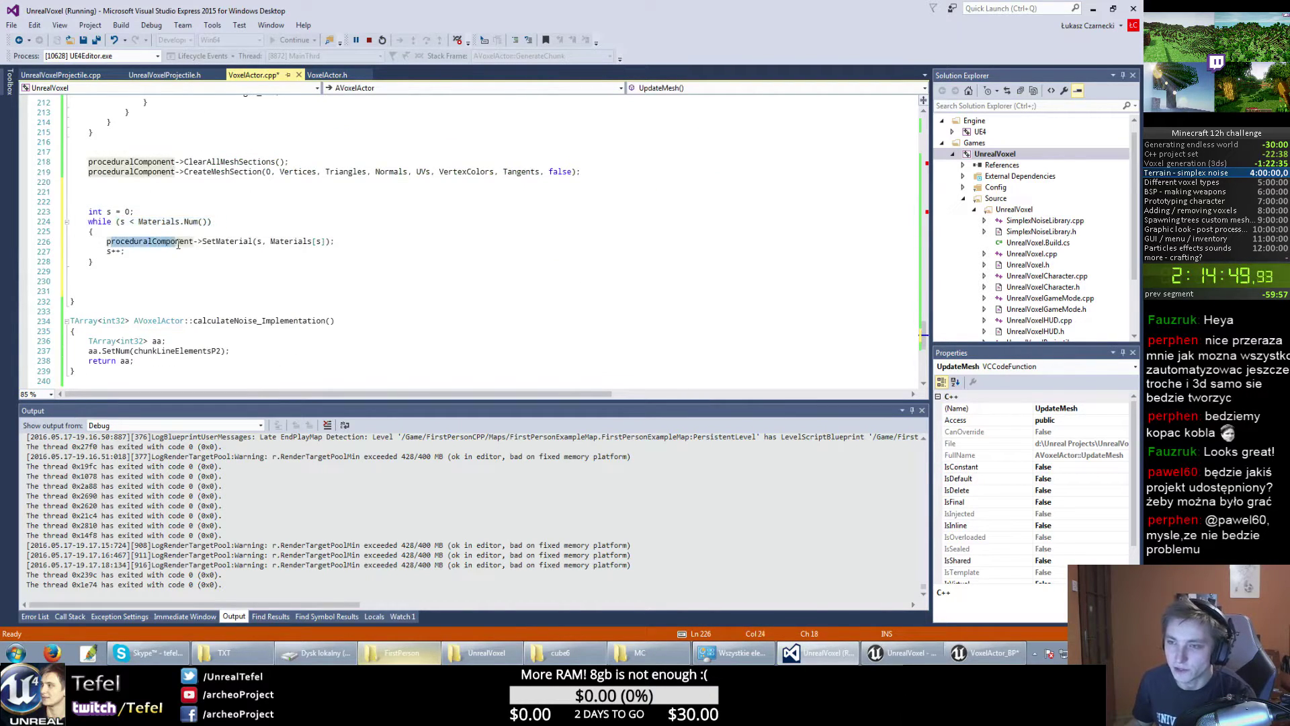
double_click(220, 243)
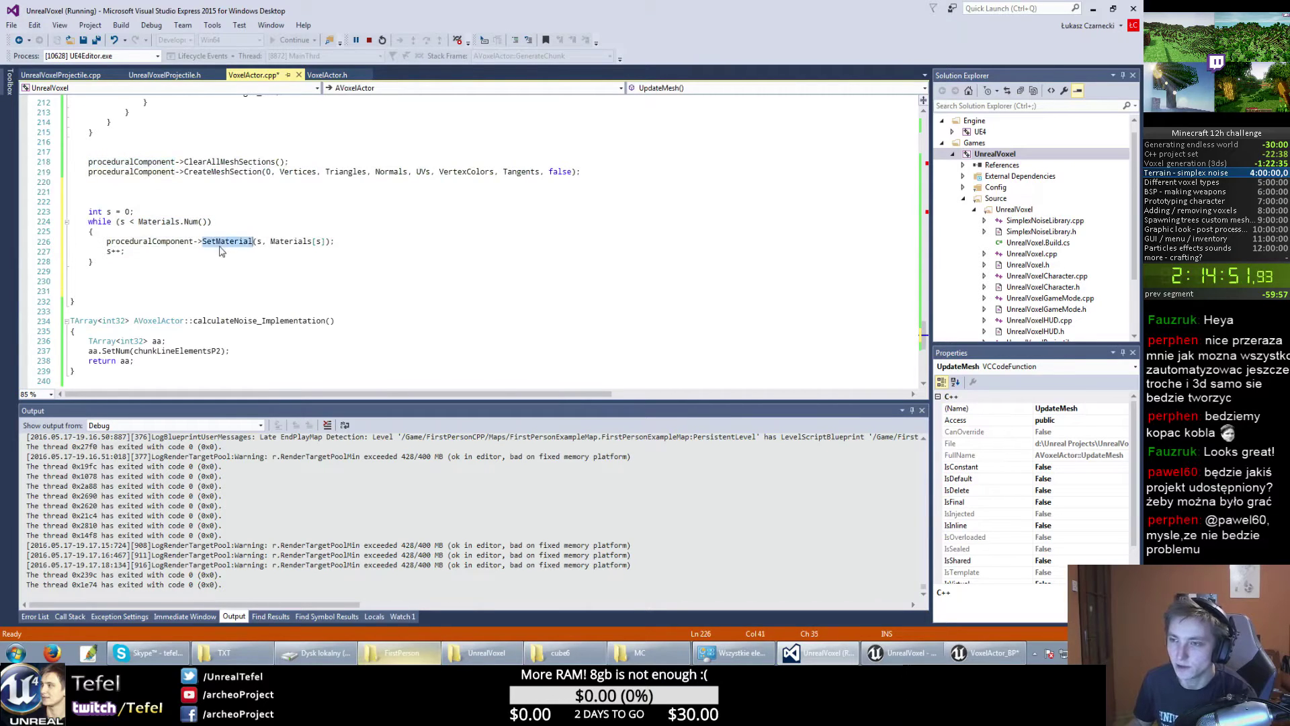
left_click(261, 243)
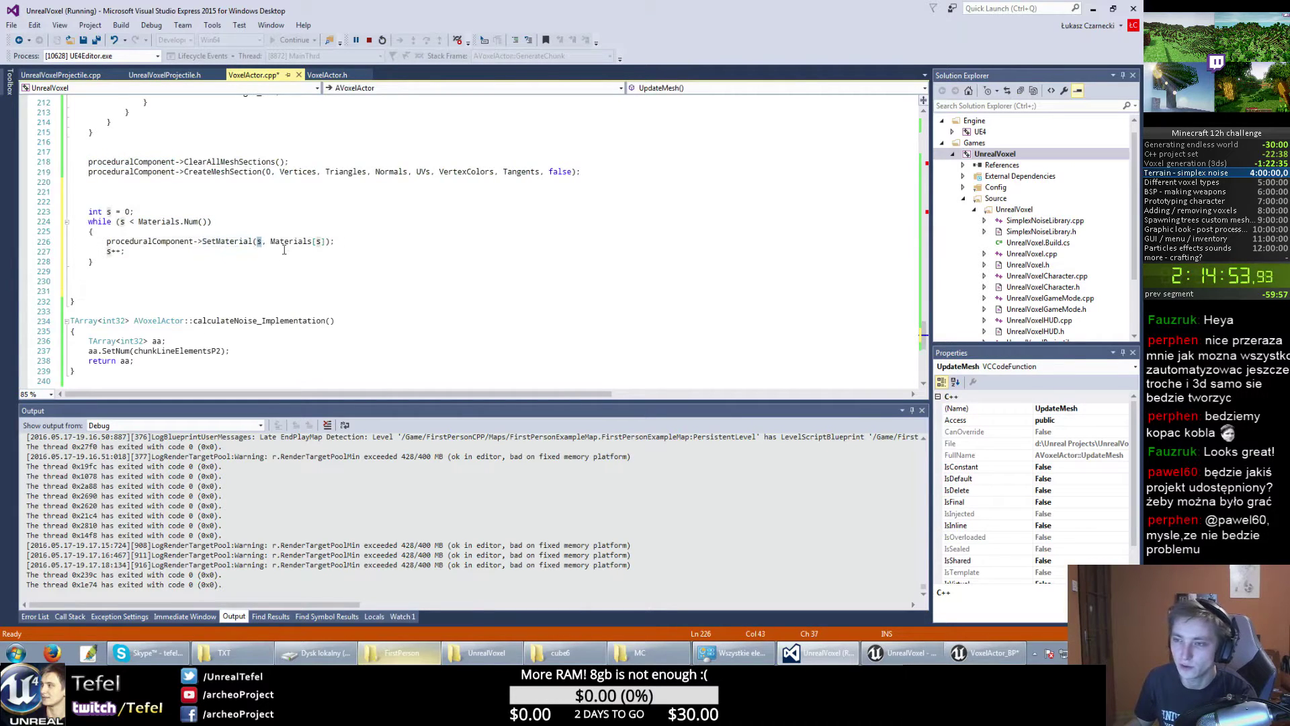
double_click(288, 243)
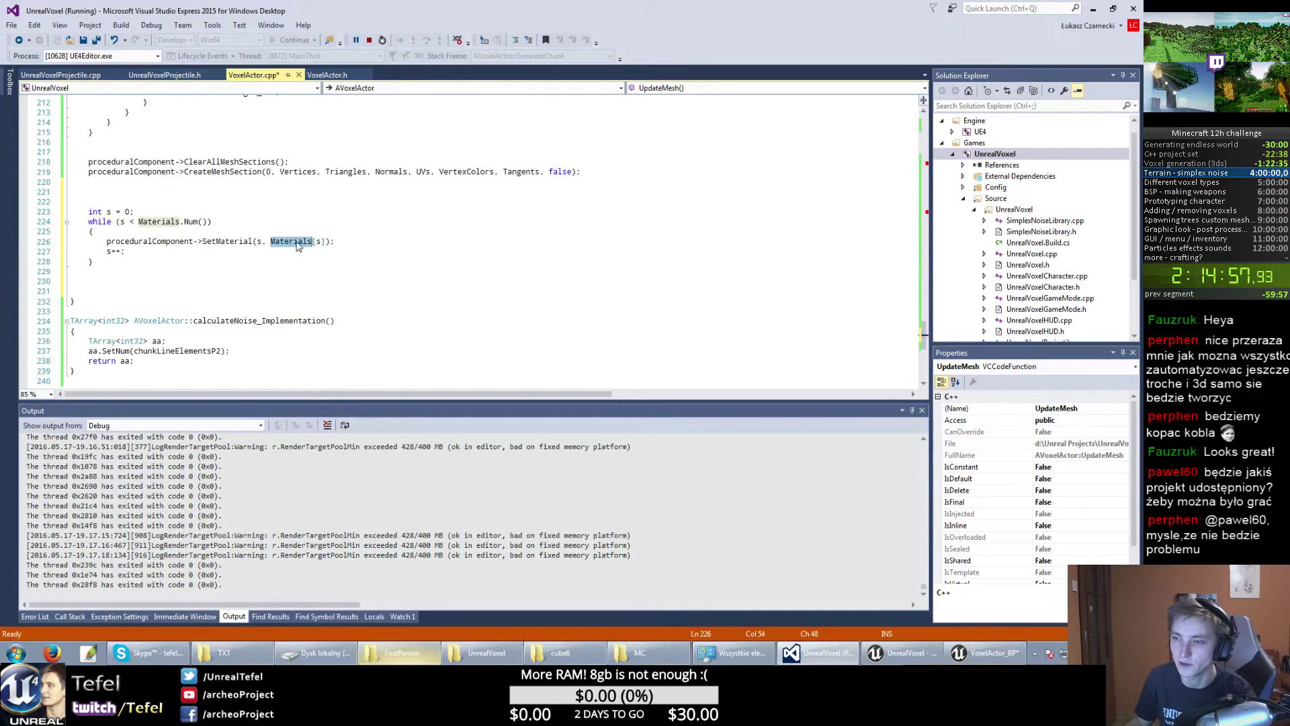
left_click_drag(243, 281, 92, 271)
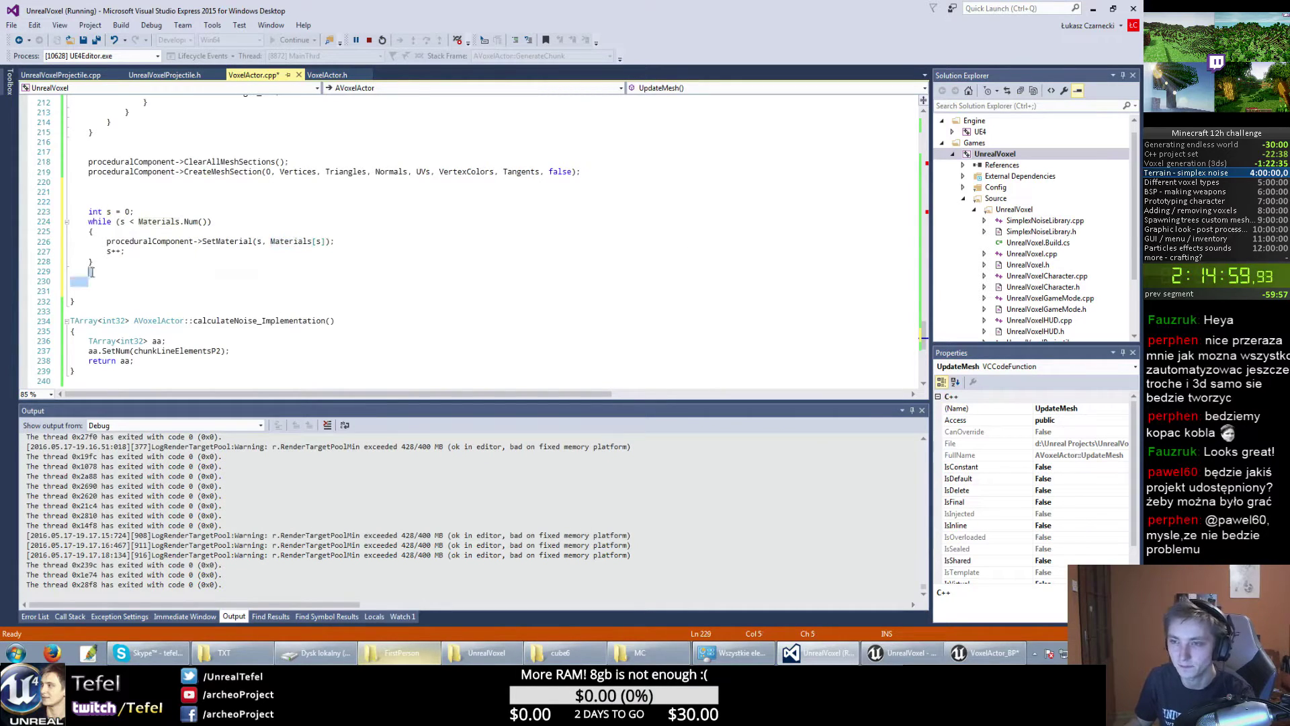
key("Delete")
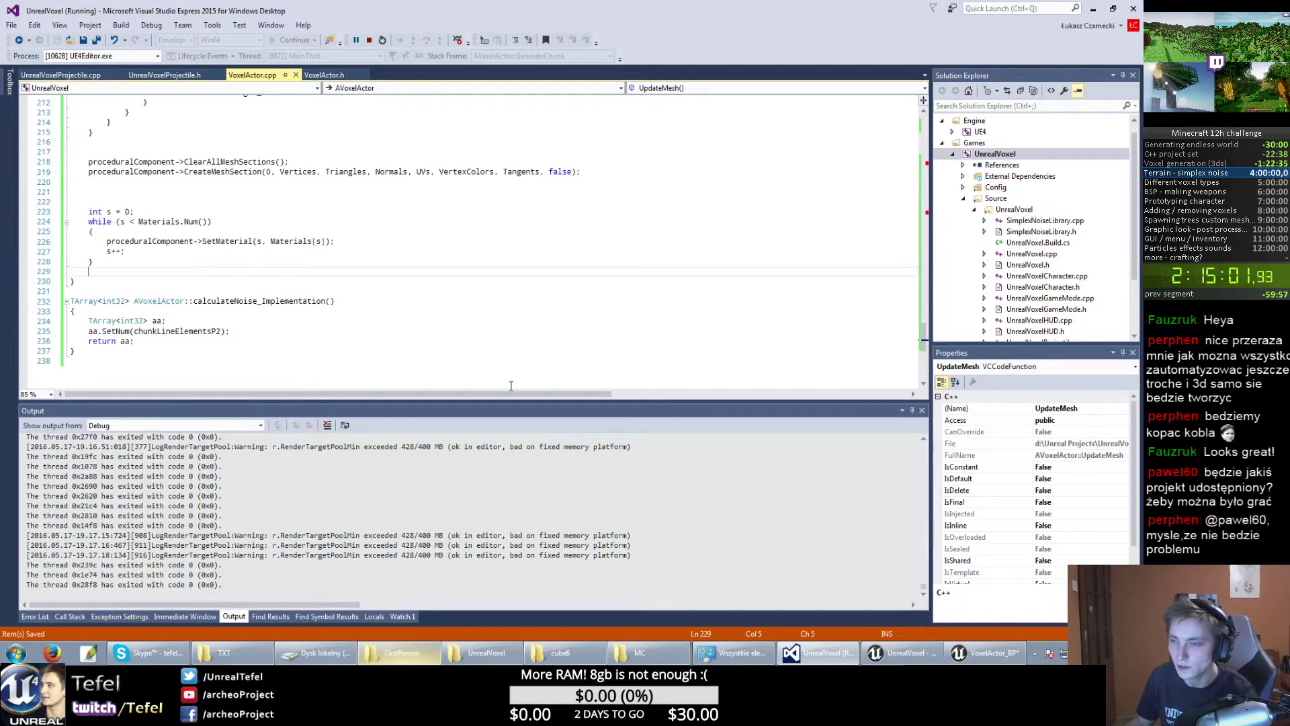
Switch back to Unreal Editor, minimize the VoxelActor_BP blueprint, and play the level in full screen.
left_click(986, 652)
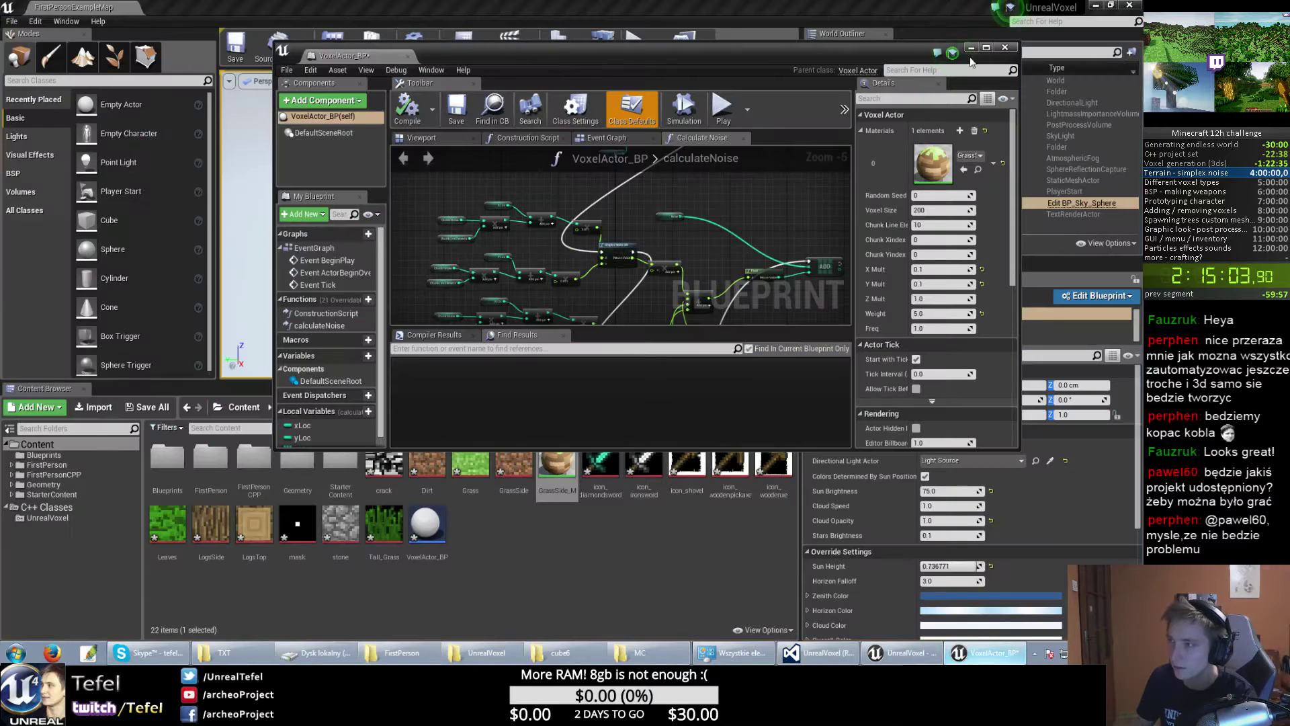
left_click(971, 48)
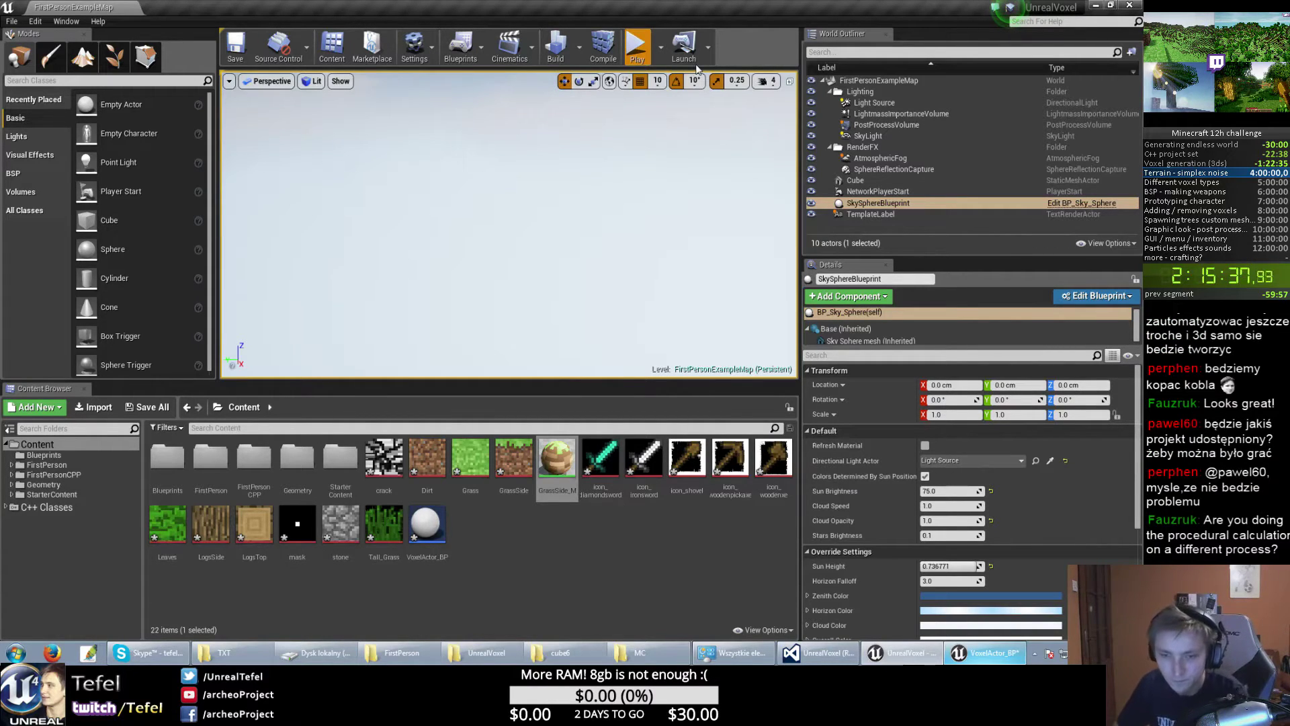
left_click(637, 47)
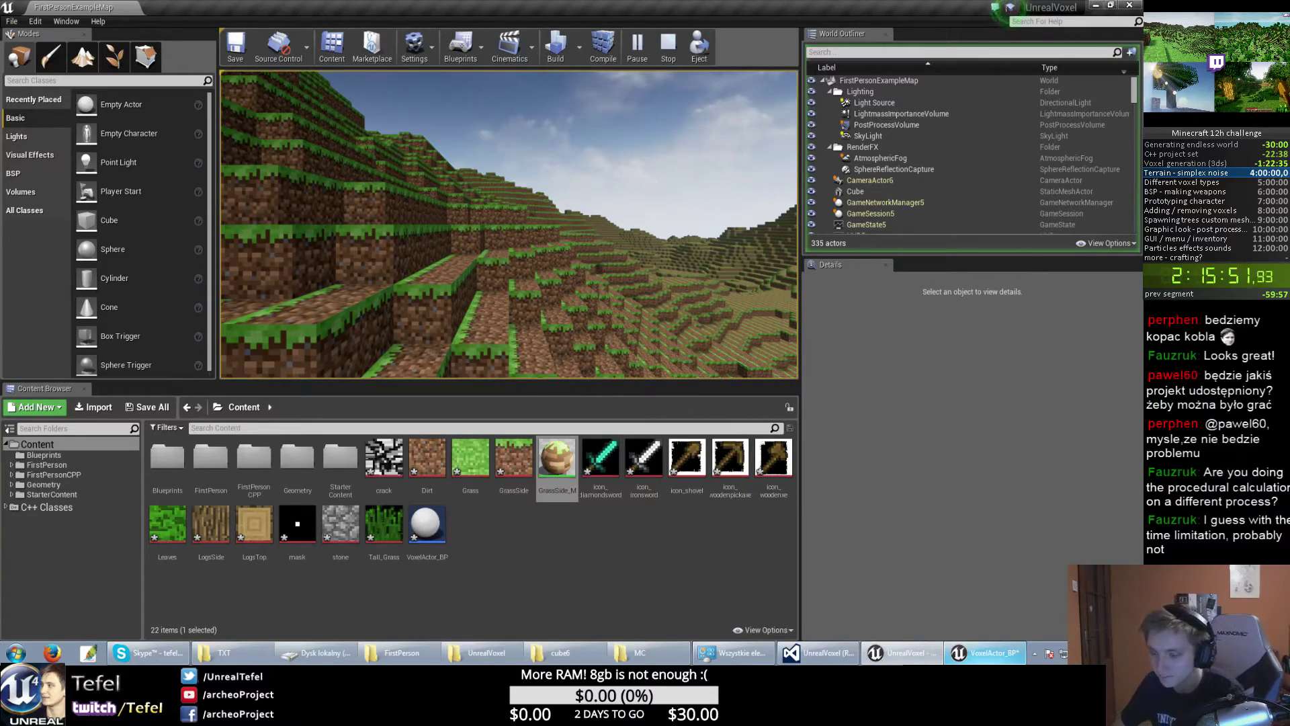
key("F11")
left_click(695, 63)
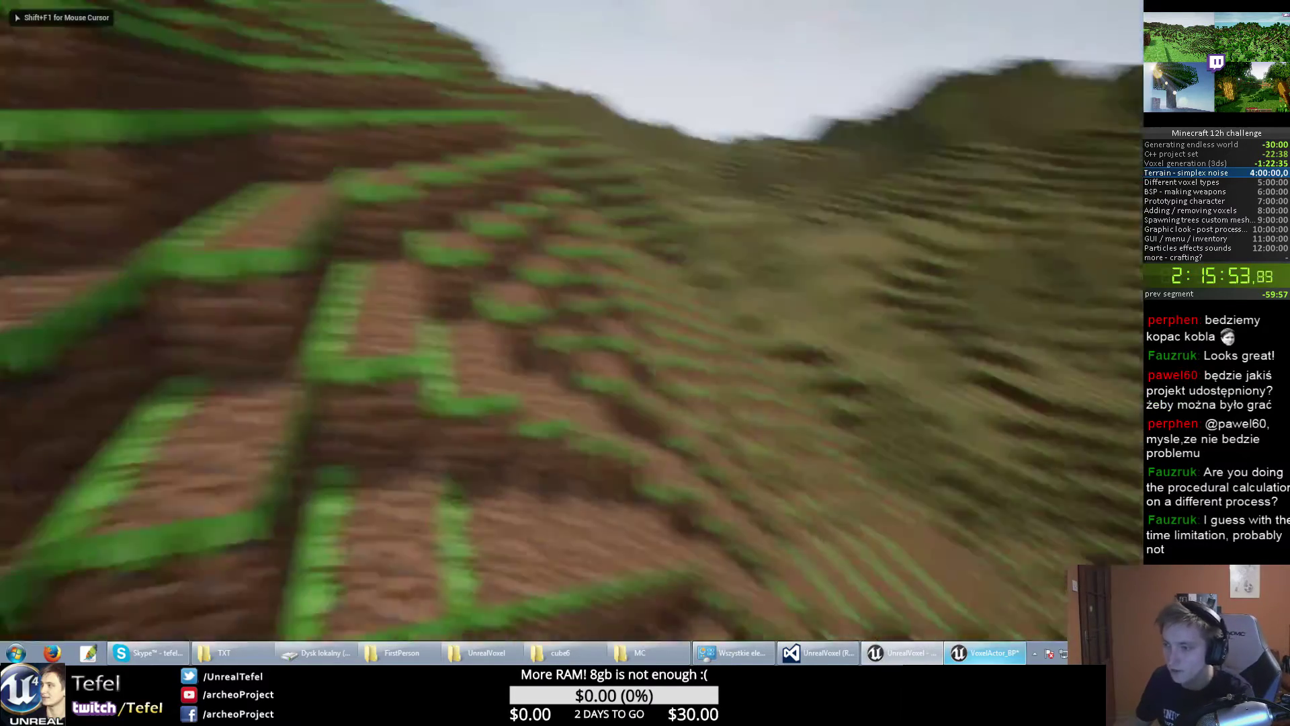
Move across the generated voxel terrain and inspect the grass-side texture on the tops and sides of the blocks.
key("w")
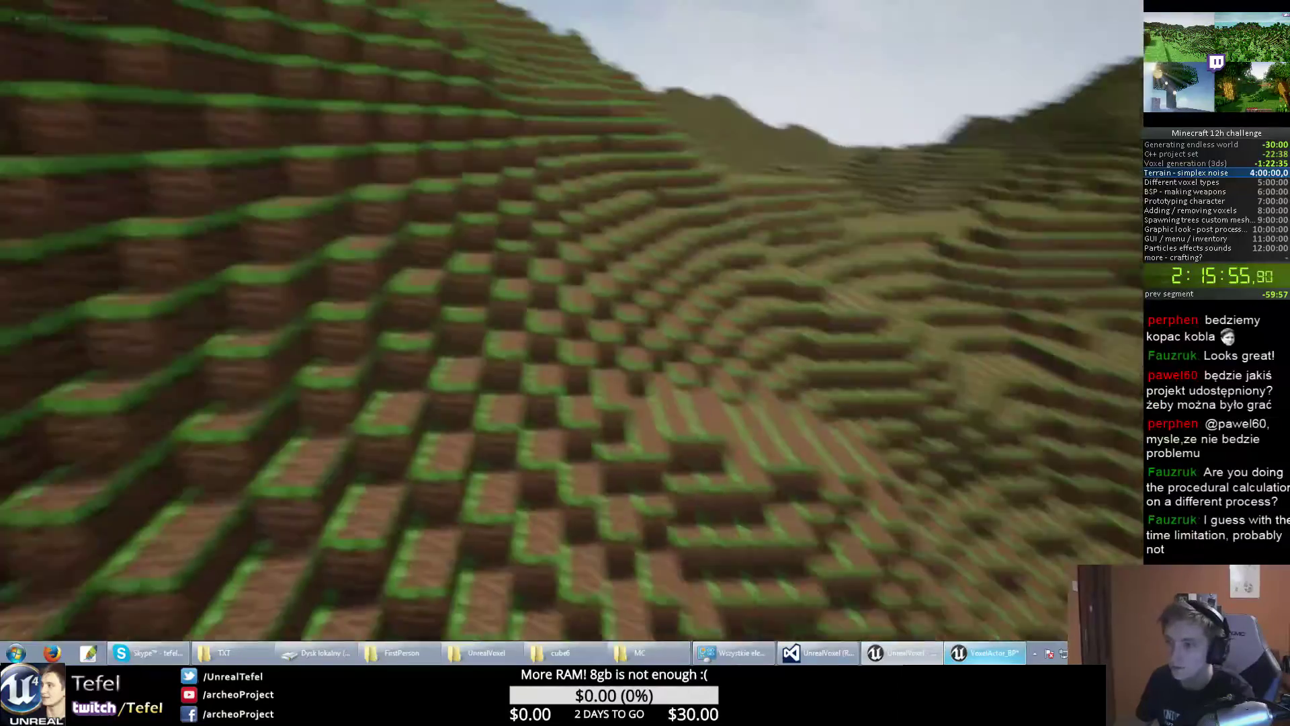
key("w")
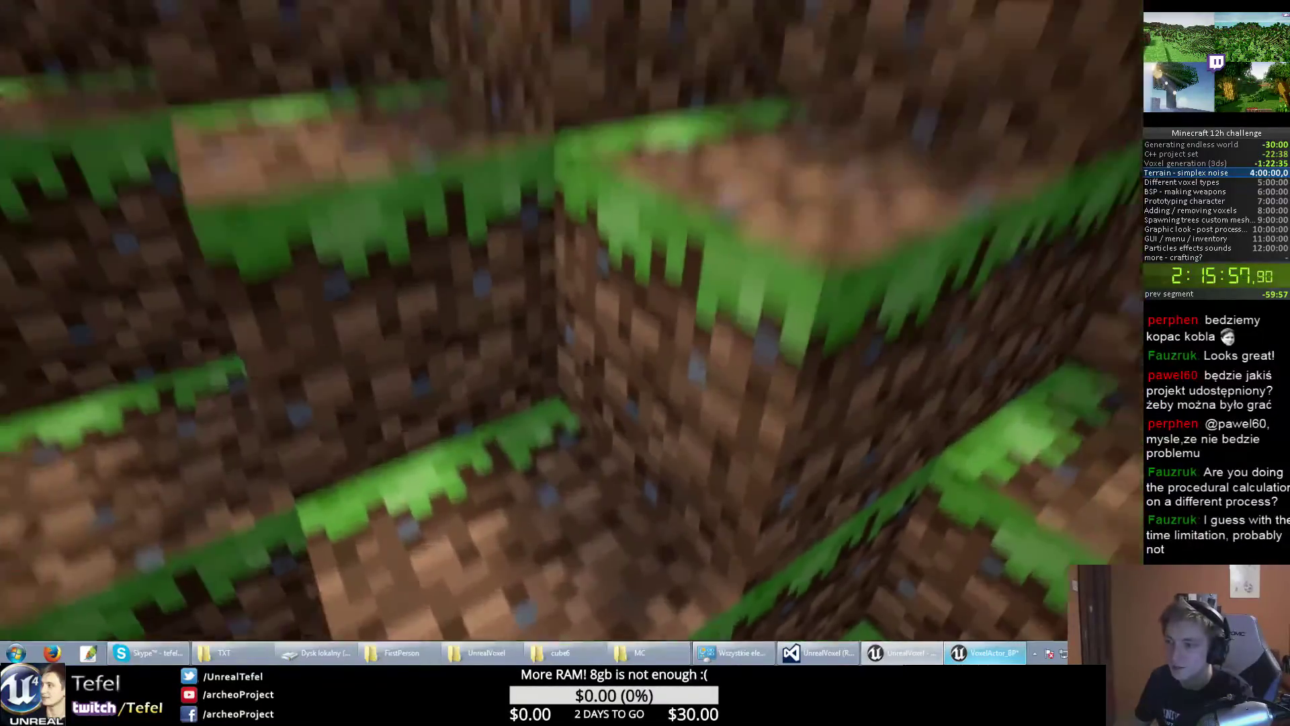
key("w")
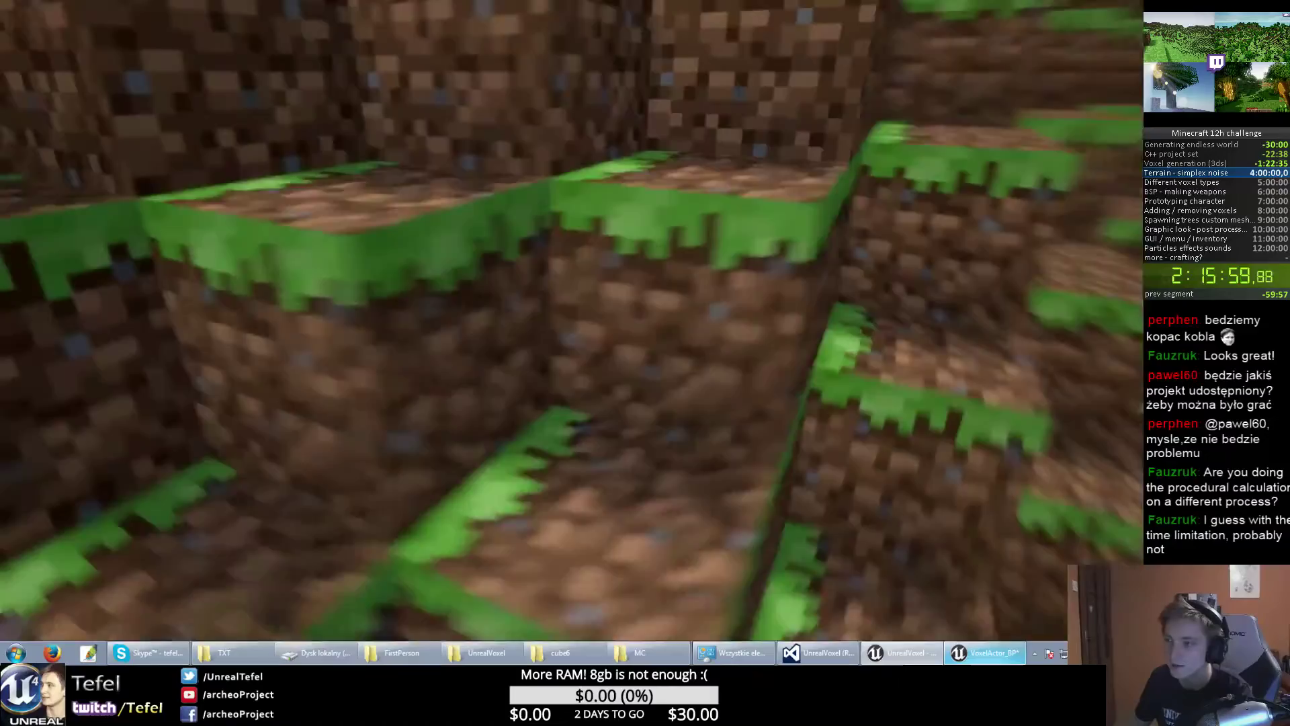
key("w")
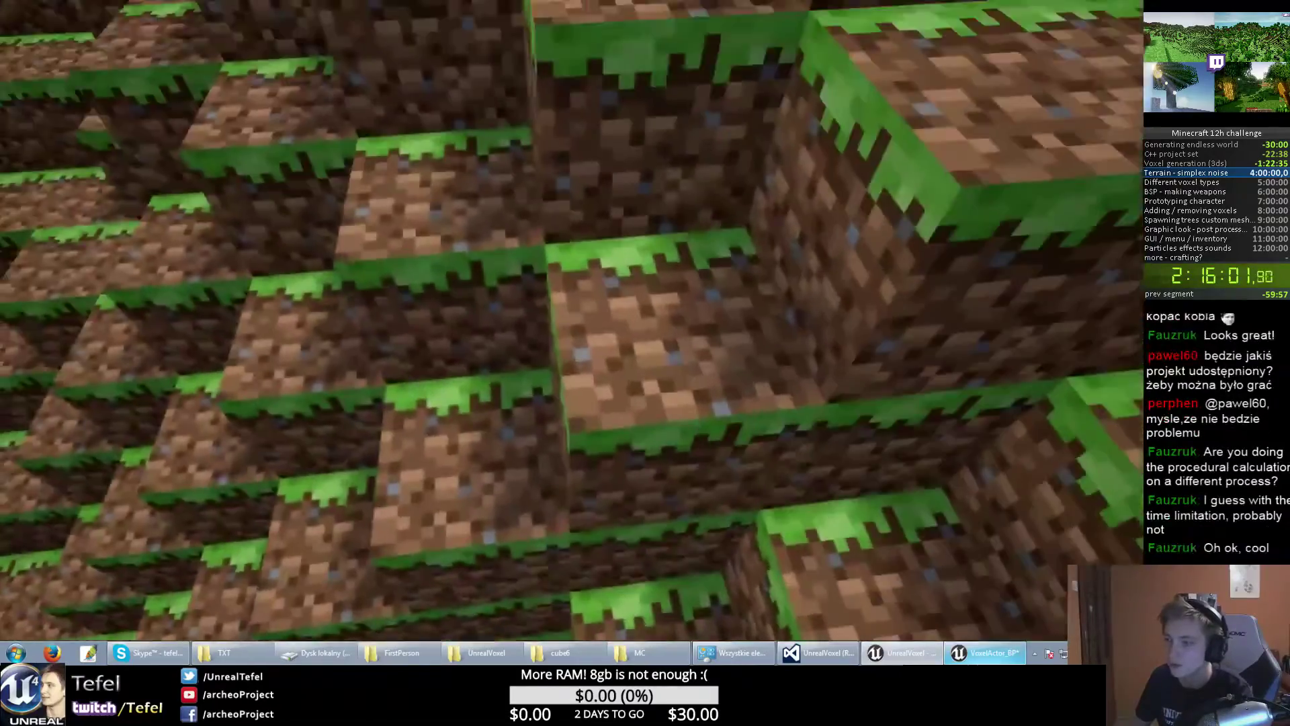
key("w")
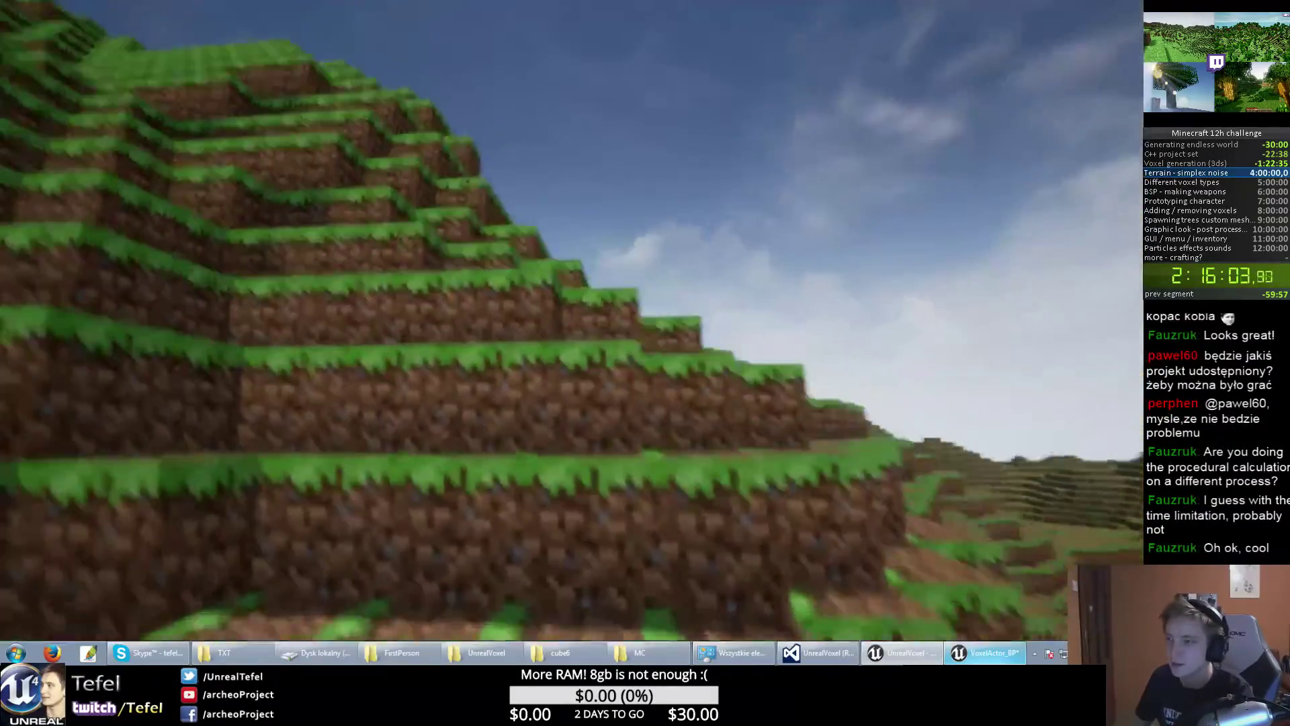
key("w")
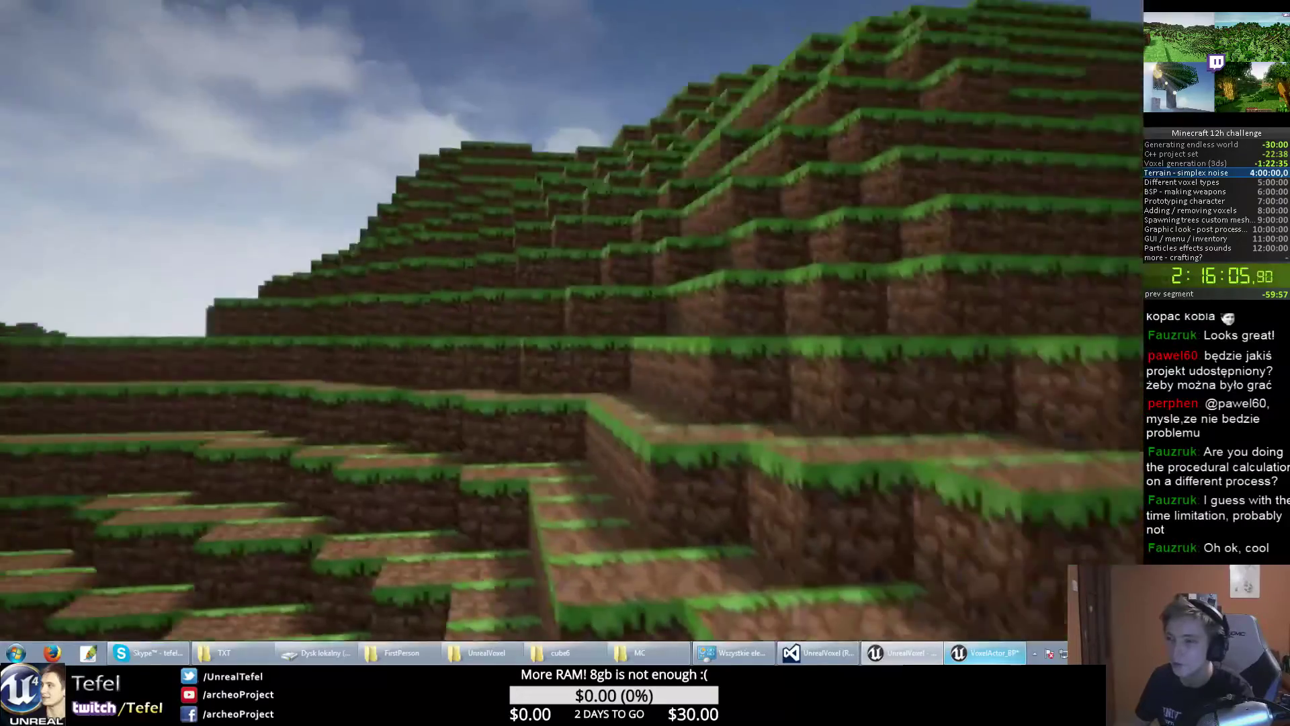
key("w")
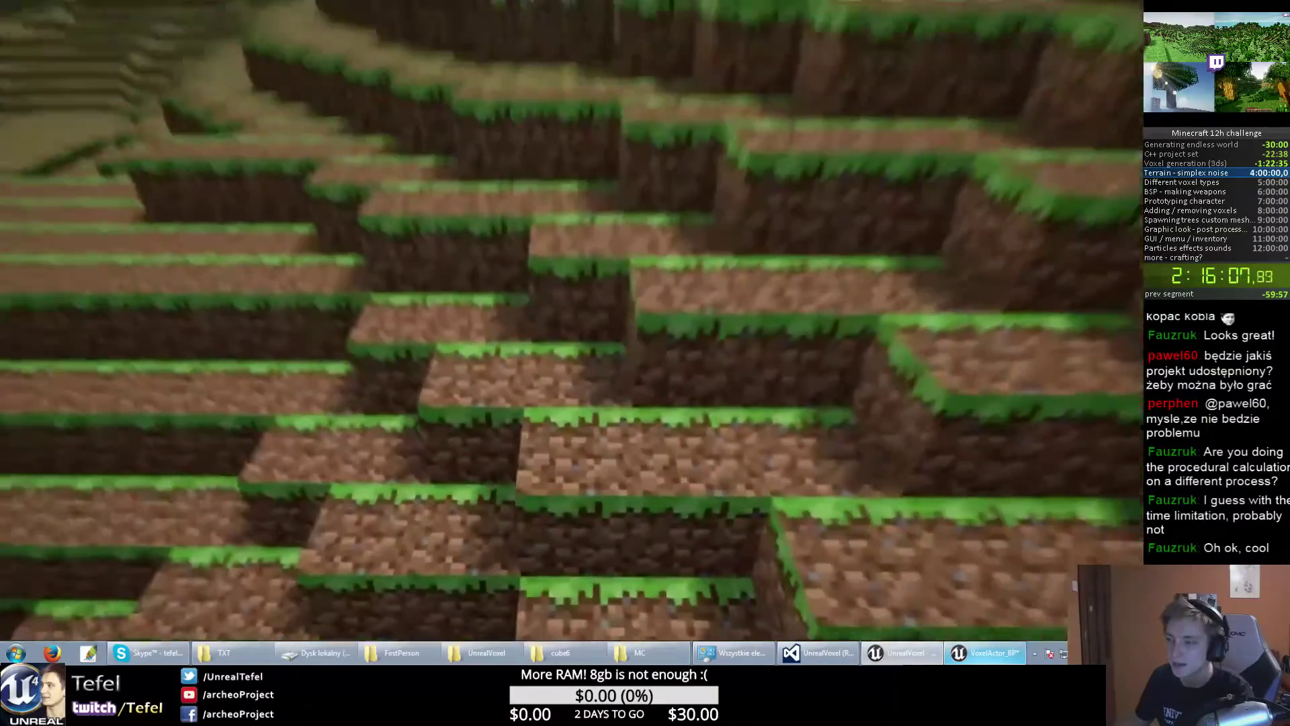
key("w")
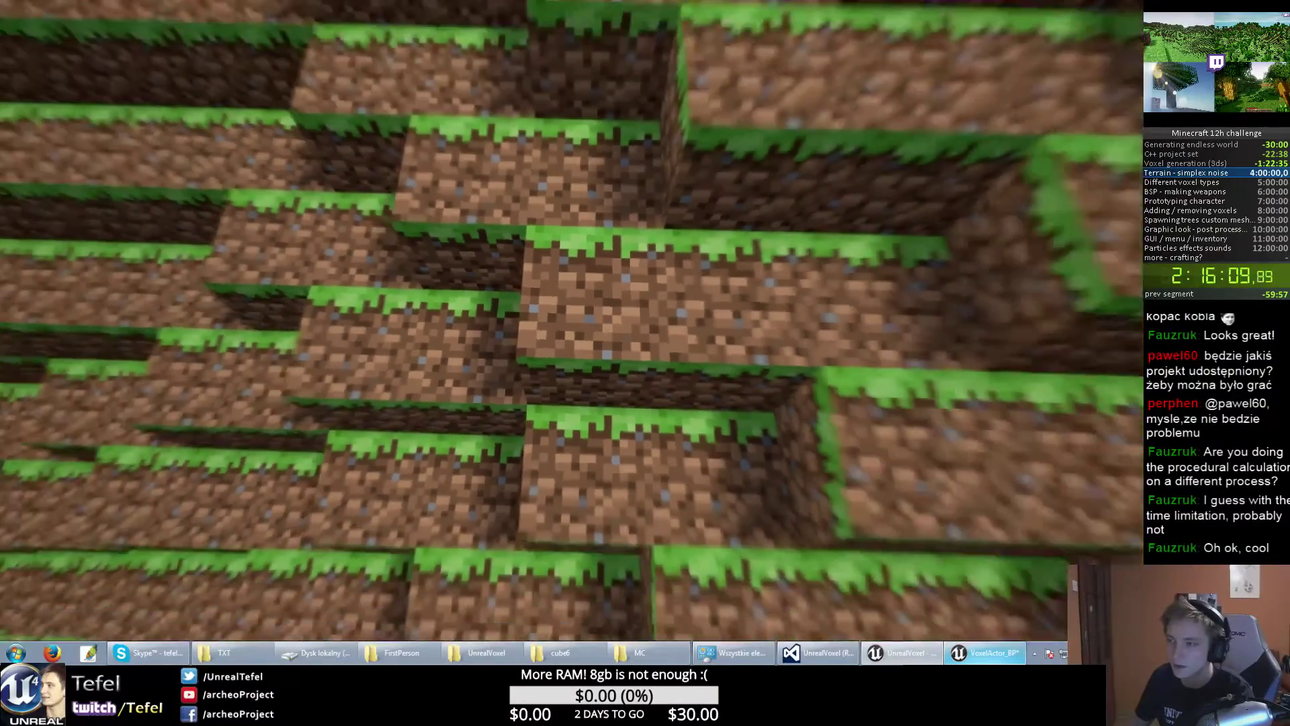
key("w")
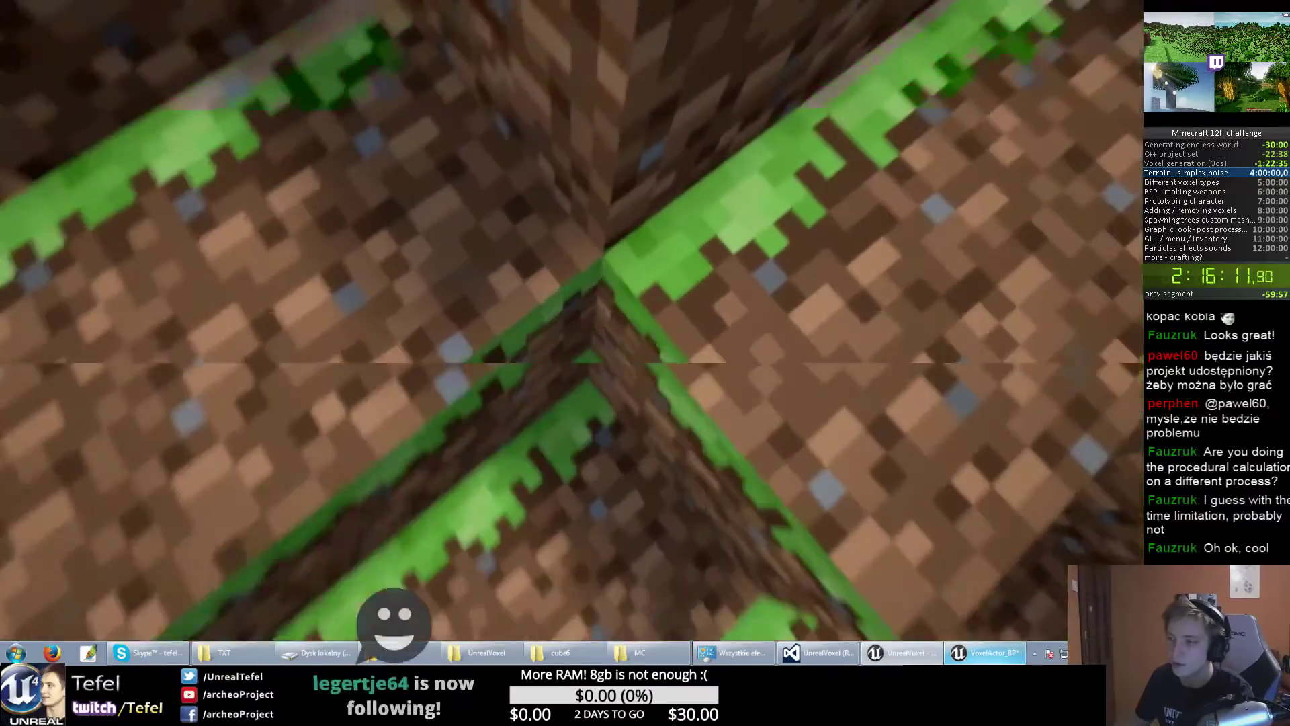
key("s")
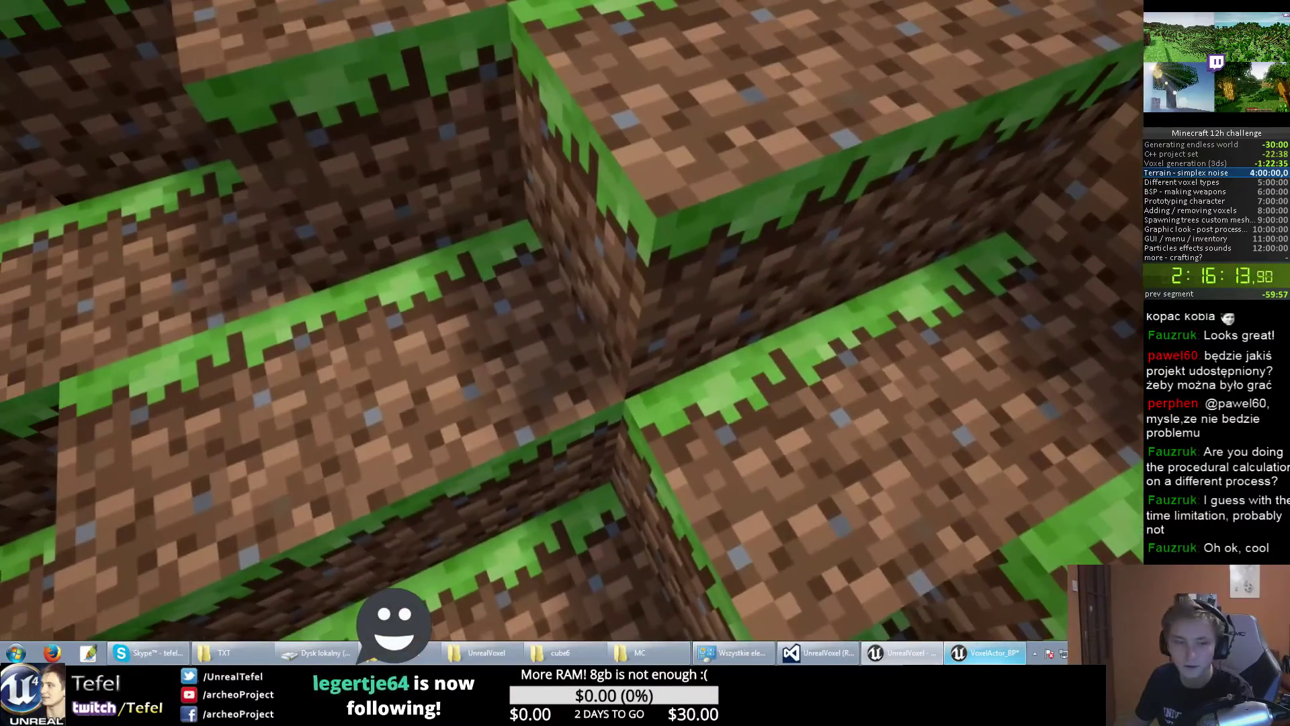
Examine the terraced block faces up close and from a distance, then leave full screen and stop the play session.
key("s")
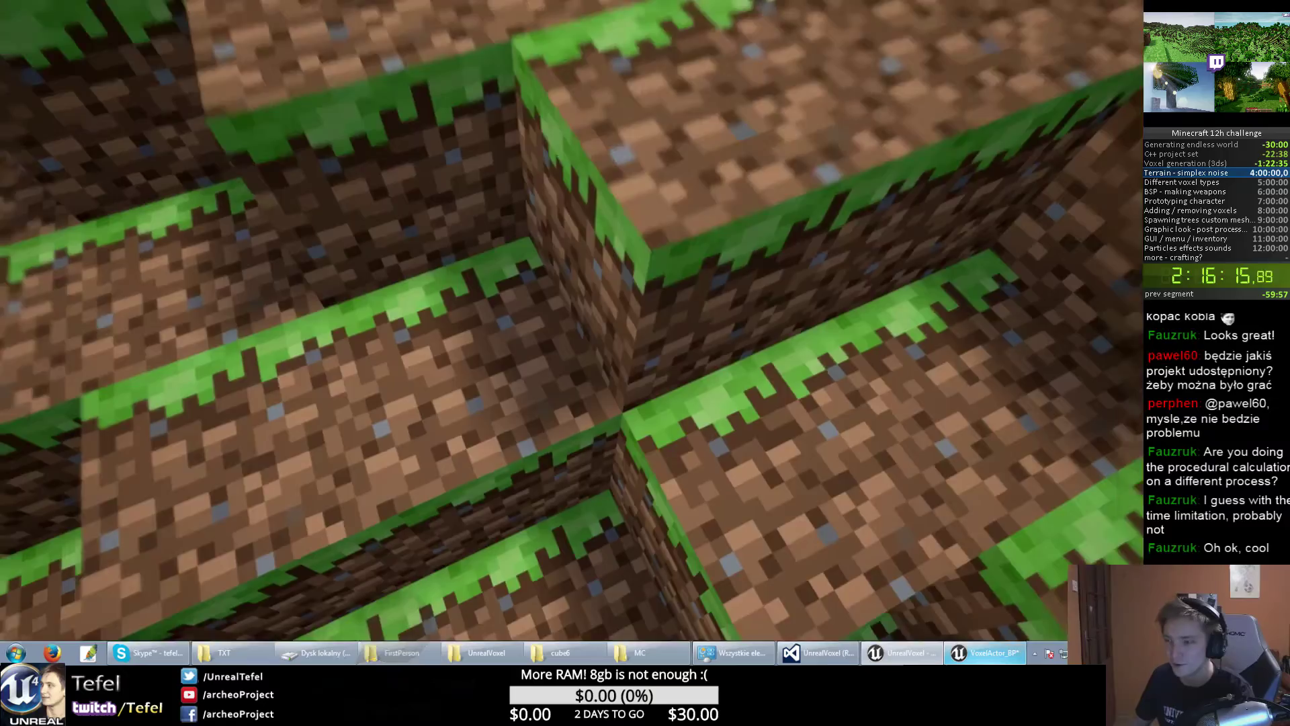
key("w")
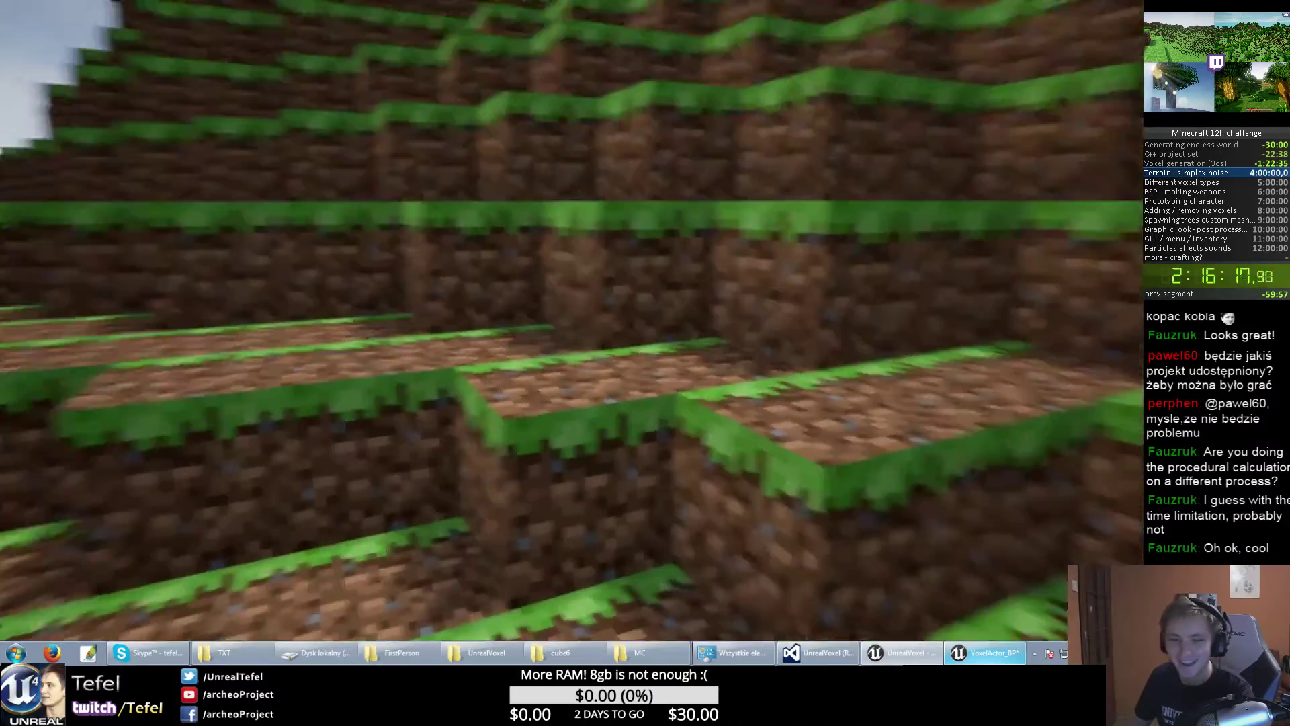
key("w")
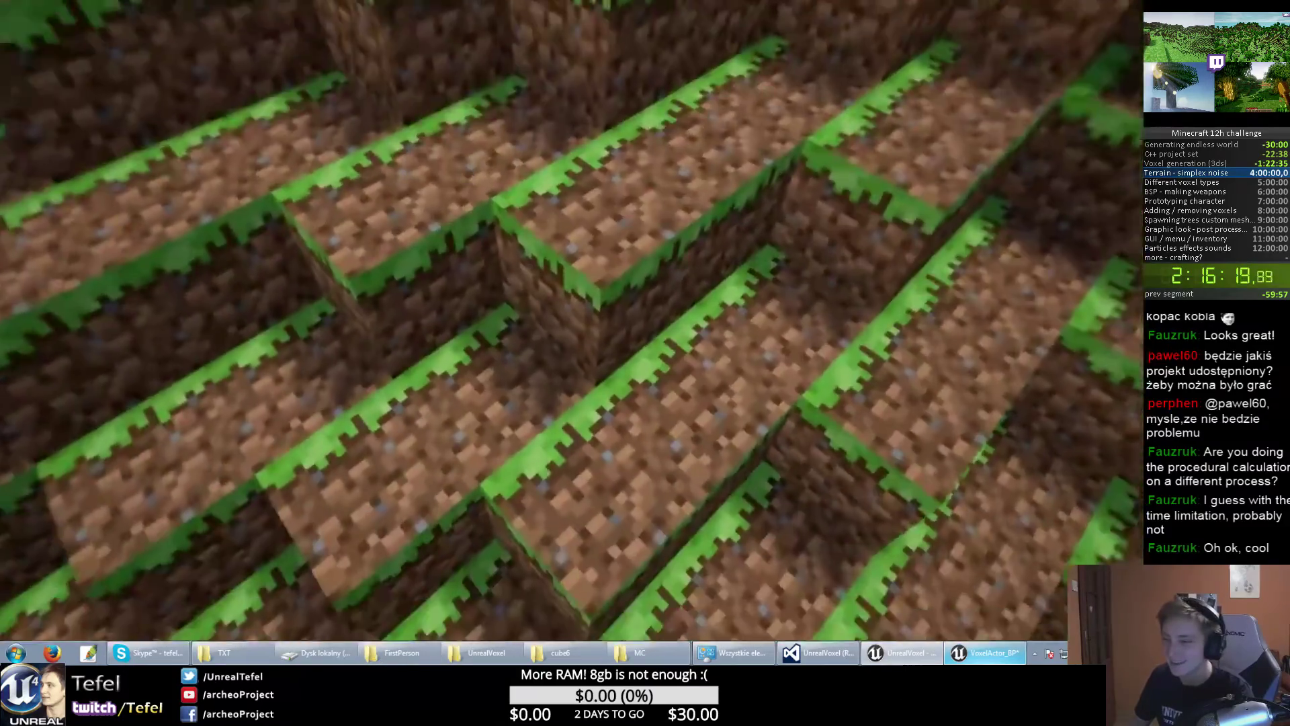
key("w")
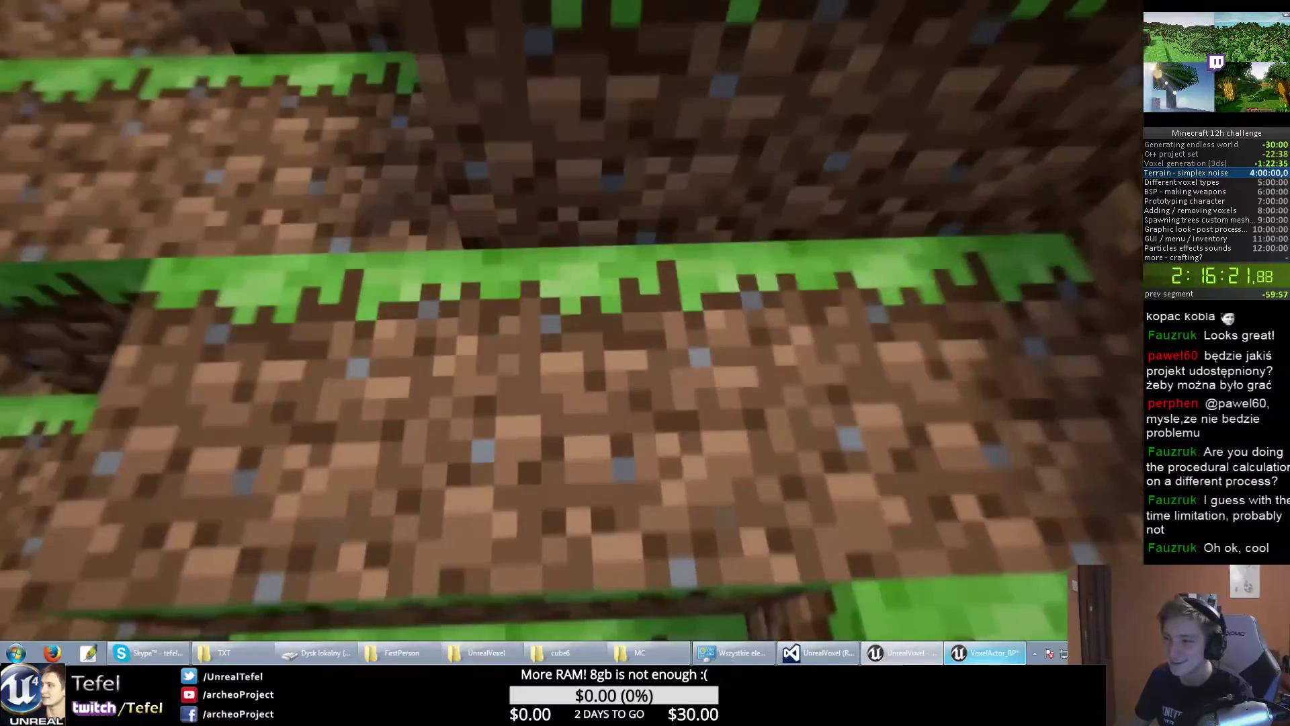
key("s")
key("w")
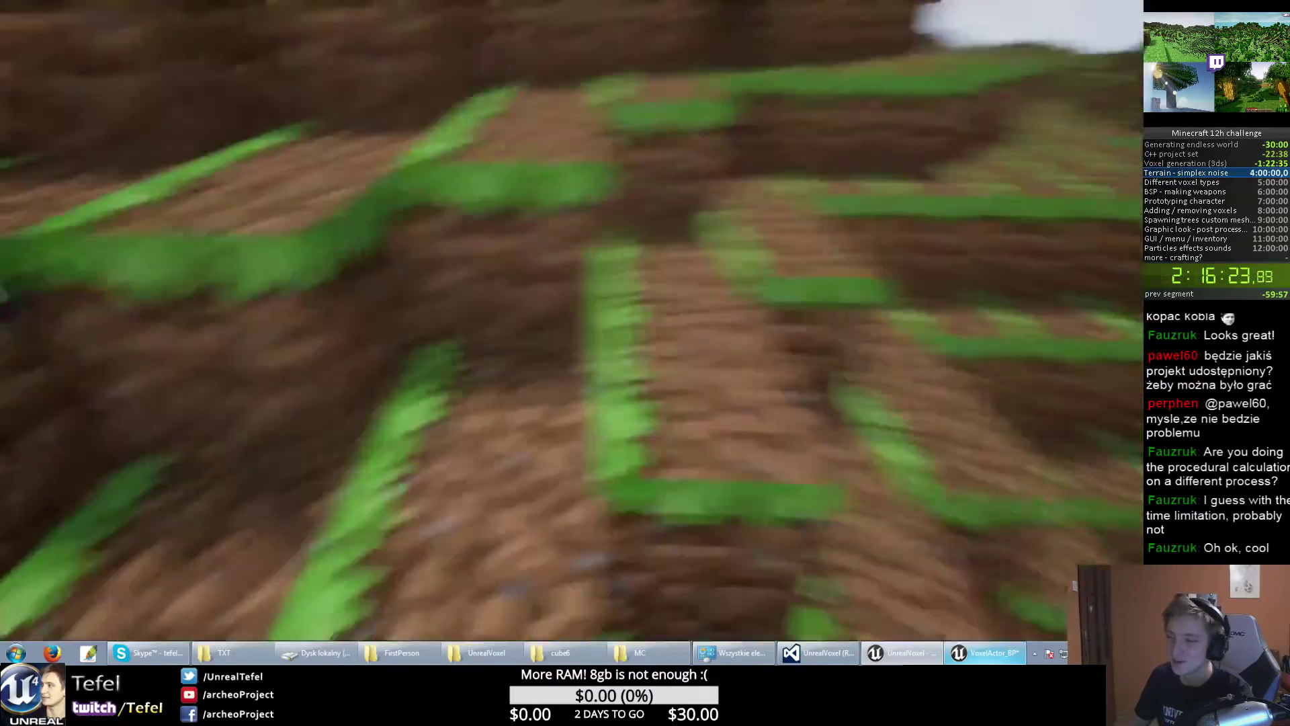
key("s")
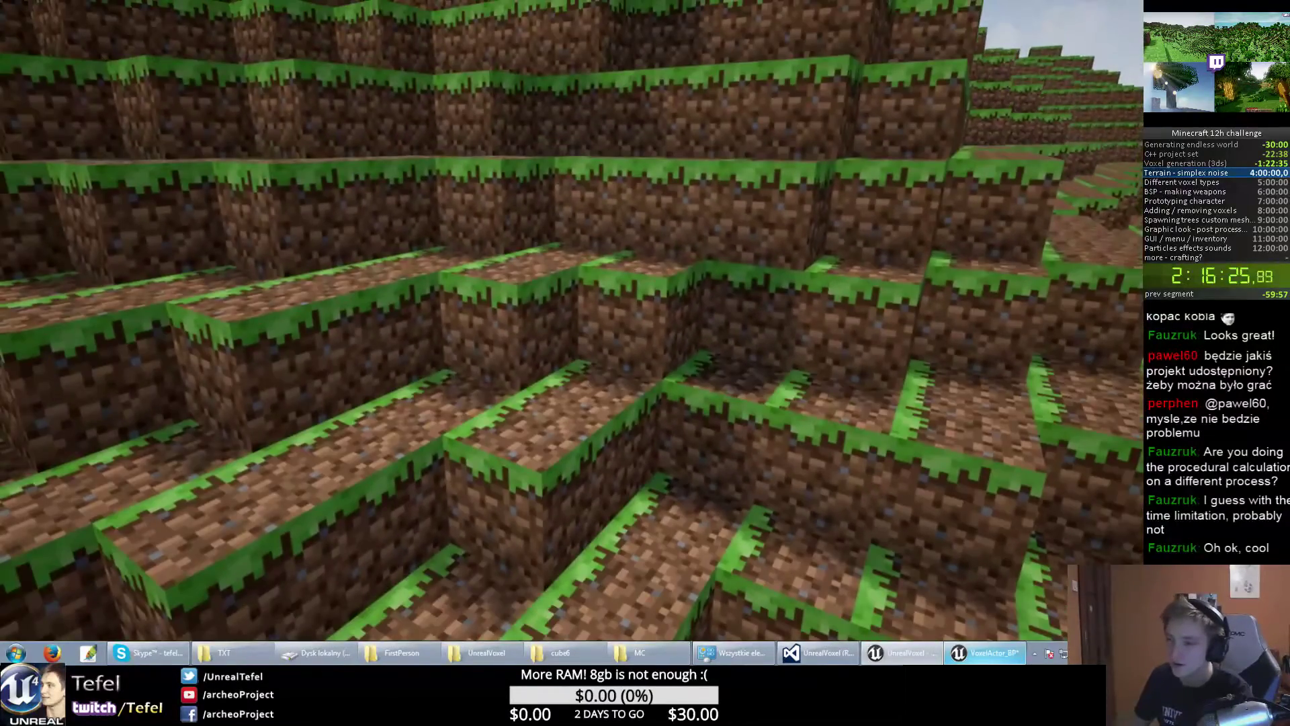
key("F11")
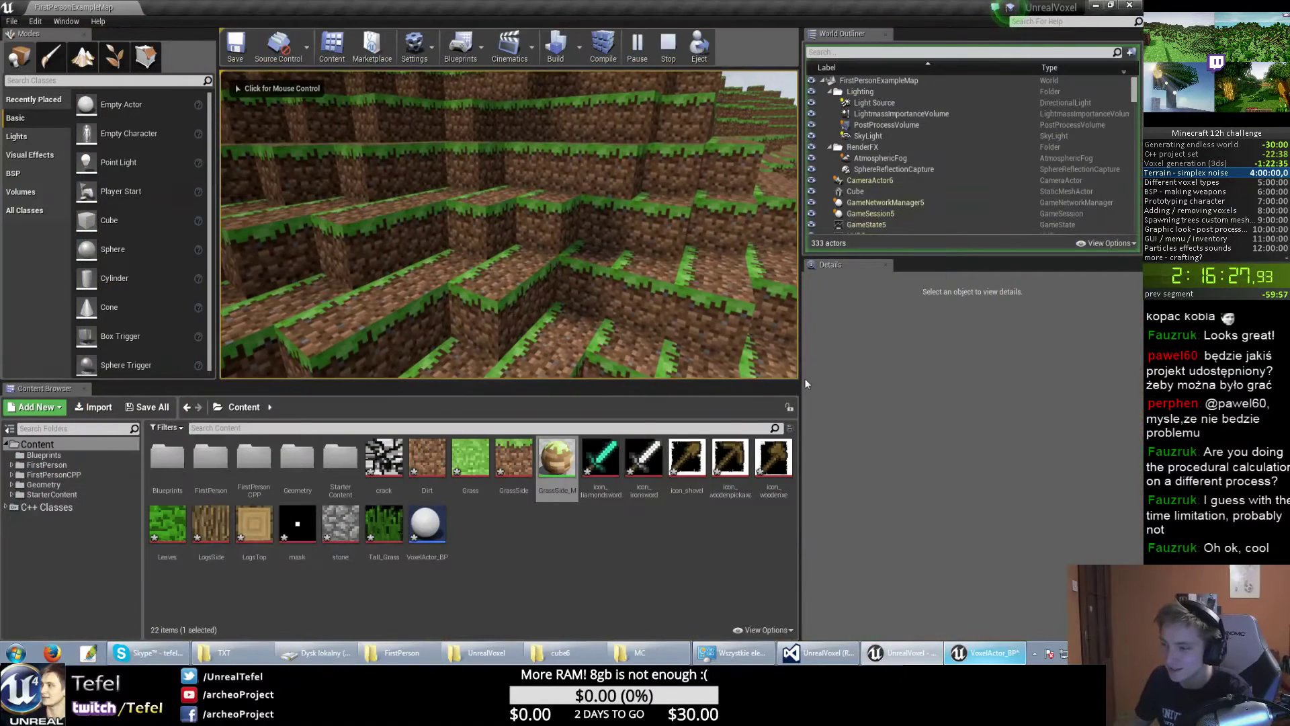
key("Escape")
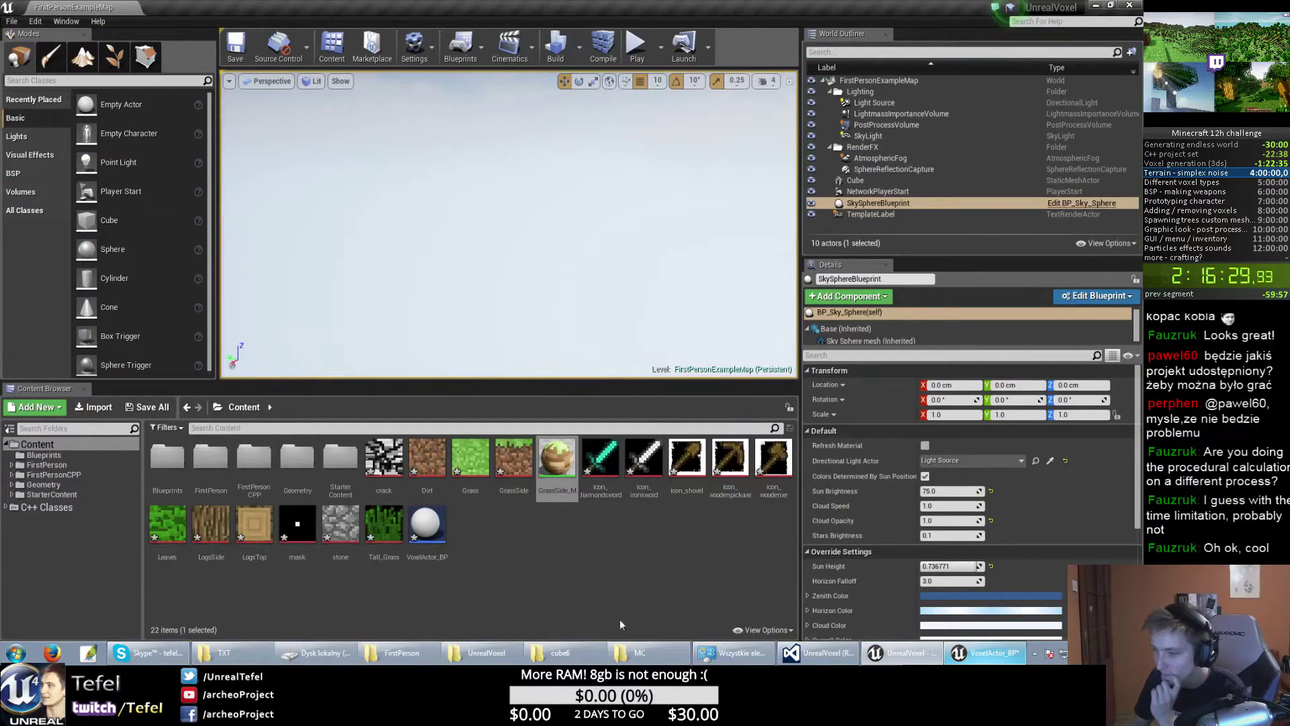
Review in Visual Studio how UpdateMesh fills VertexColors, focusing on the alpha argument i of FColor(255, 255, 255, i).
left_click(818, 652)
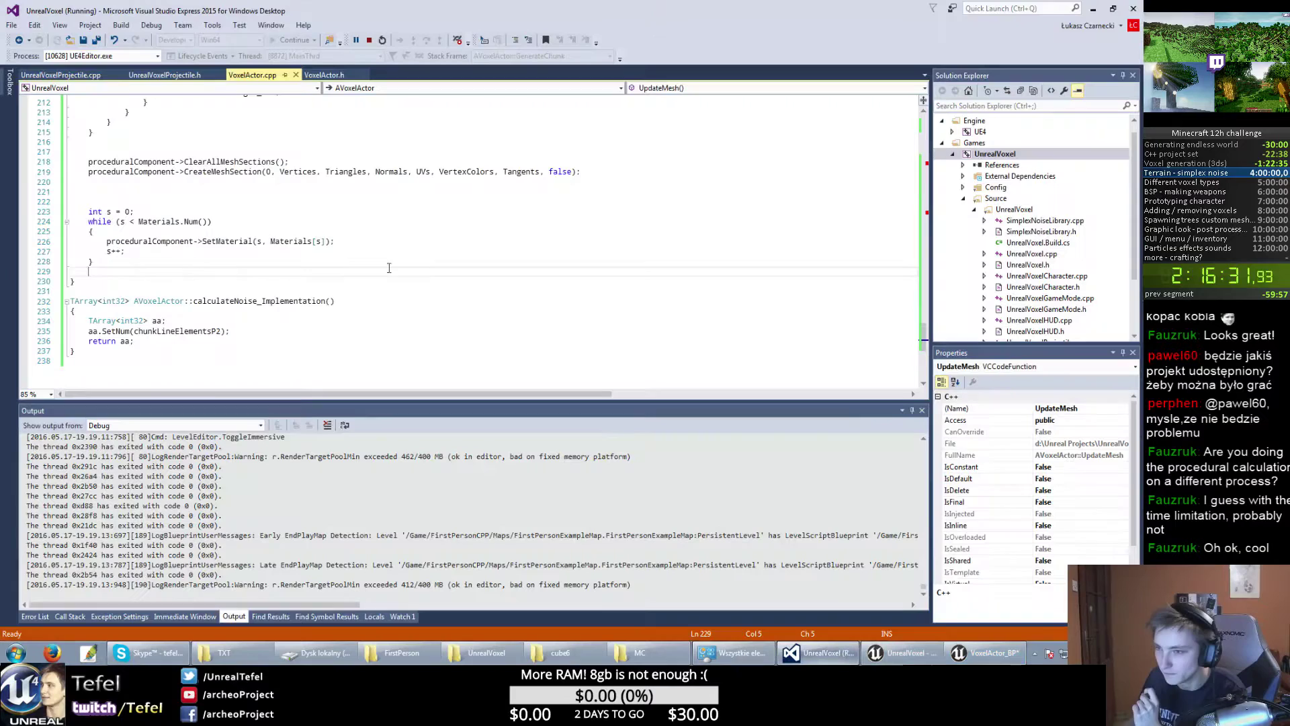
scroll(331, 272, "up", 6)
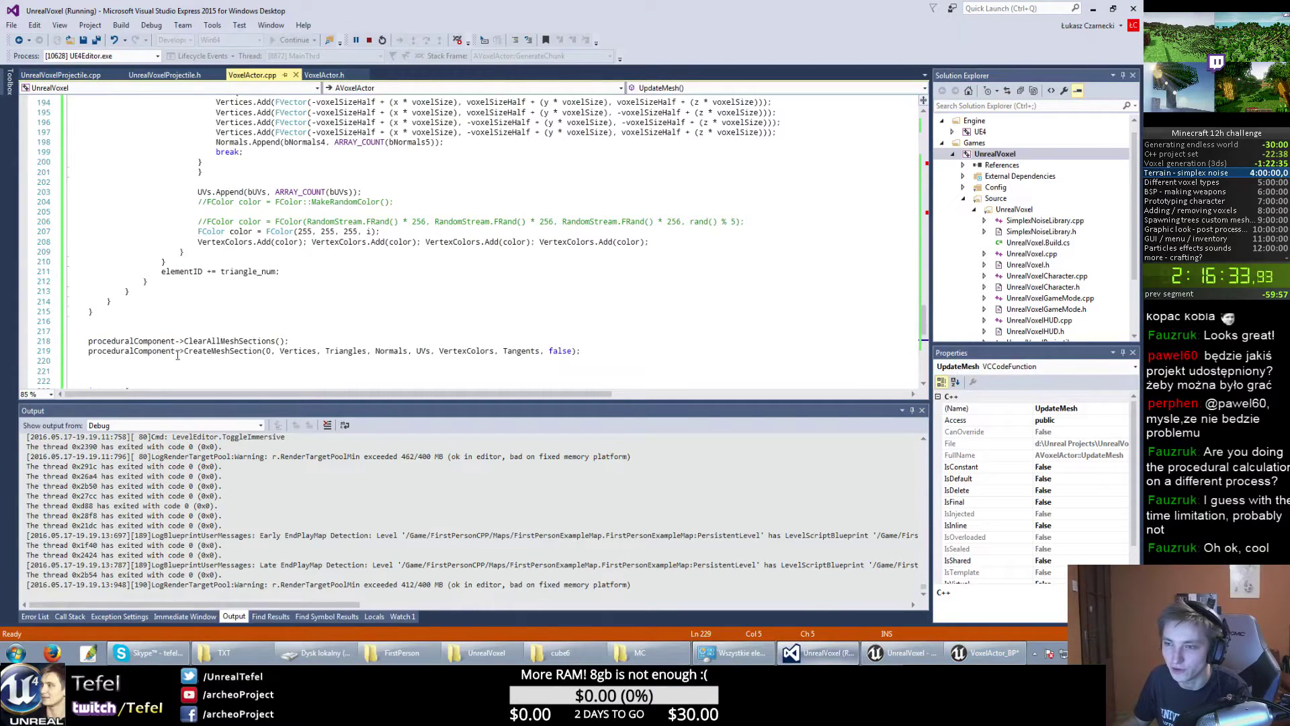
left_click_drag(177, 355, 454, 341)
double_click(463, 350)
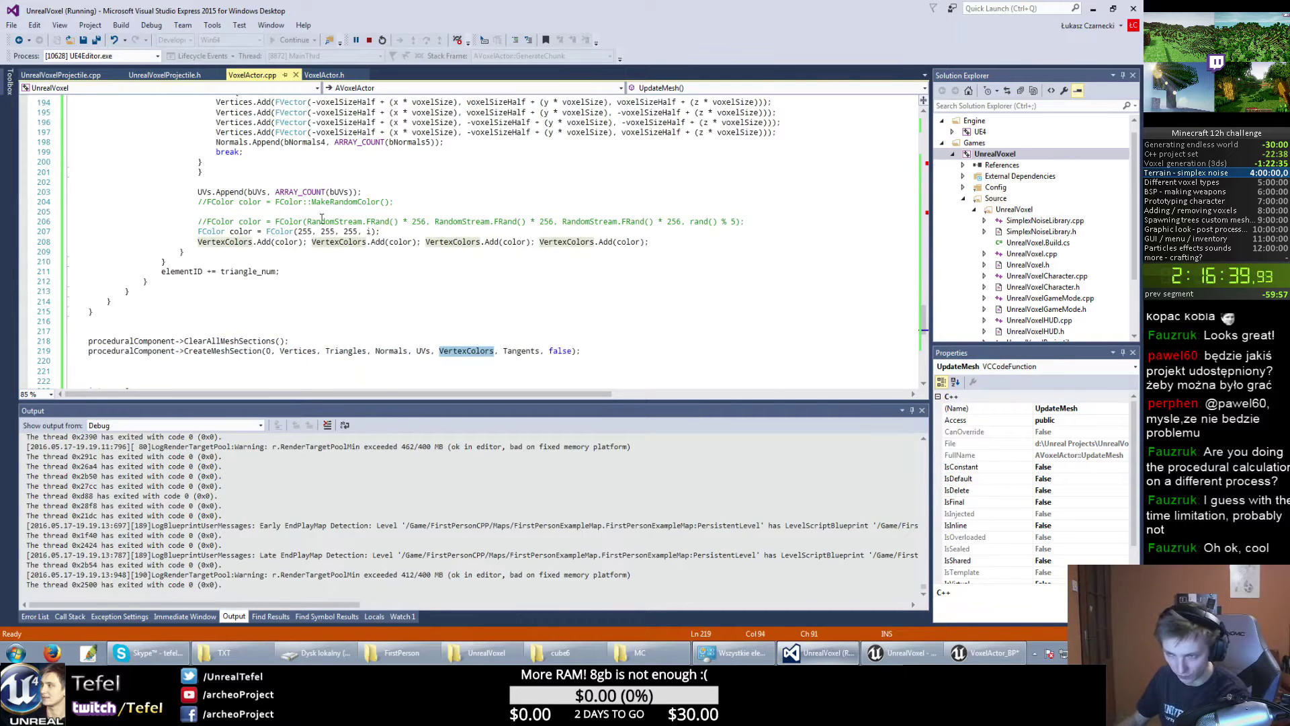
double_click(300, 232)
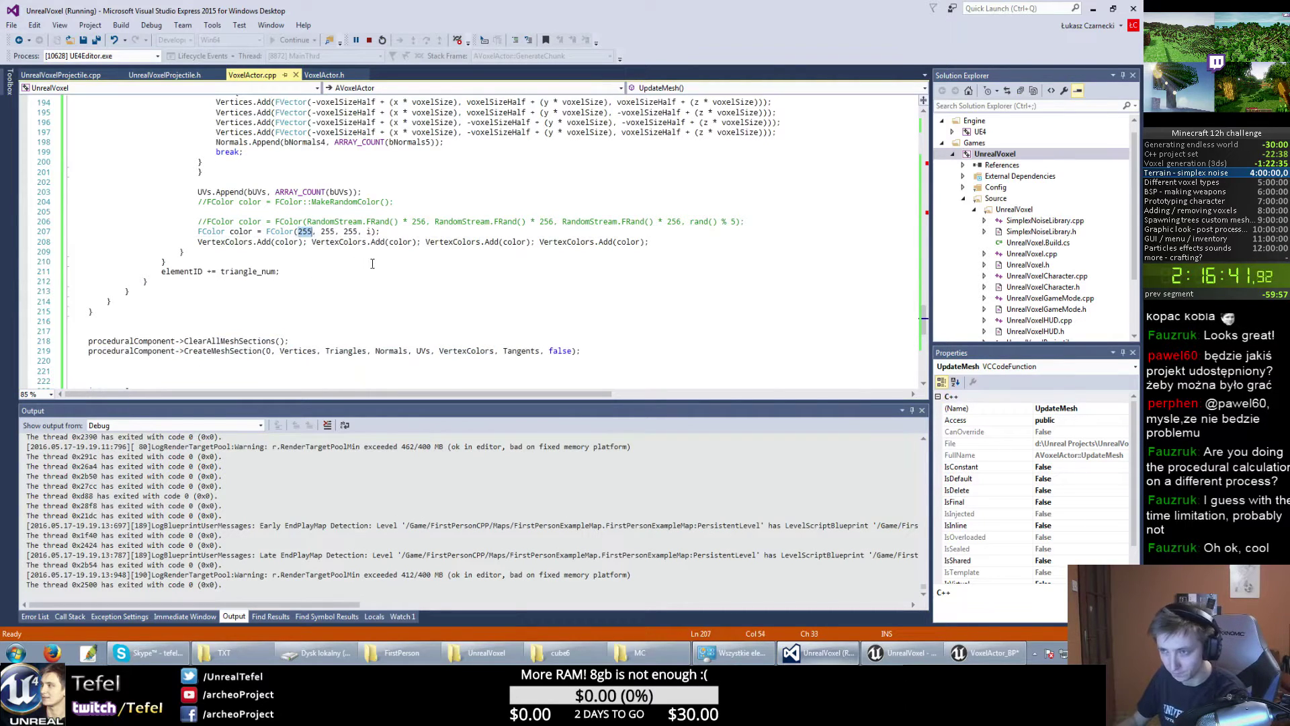
left_click_drag(364, 232, 378, 233)
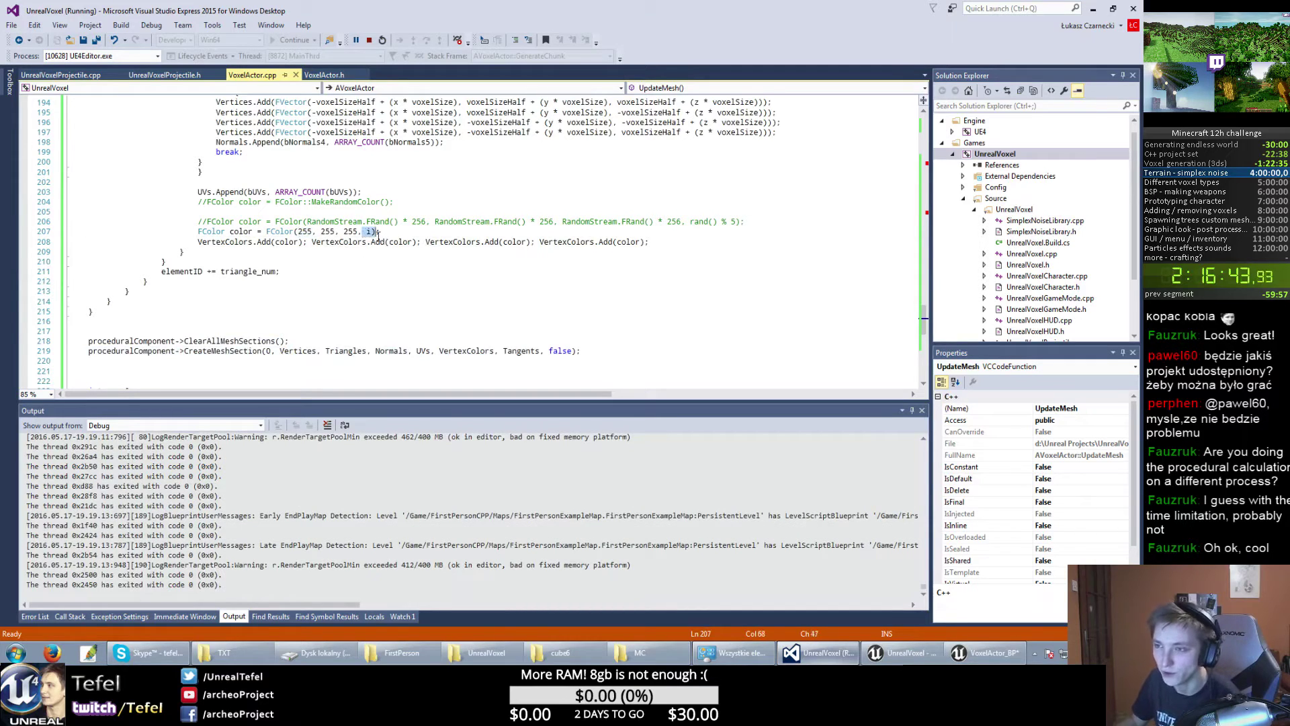
scroll(310, 221, "up", 3)
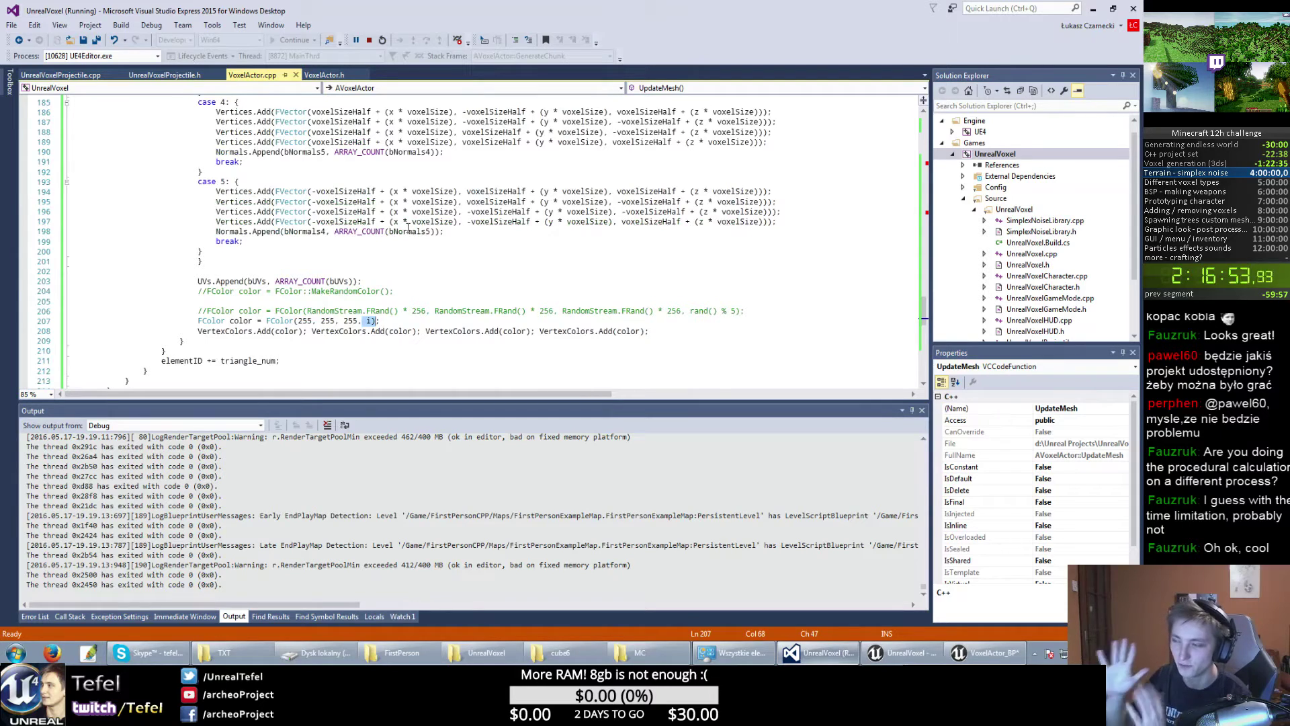
left_click(367, 320)
left_click_drag(367, 320, 371, 320)
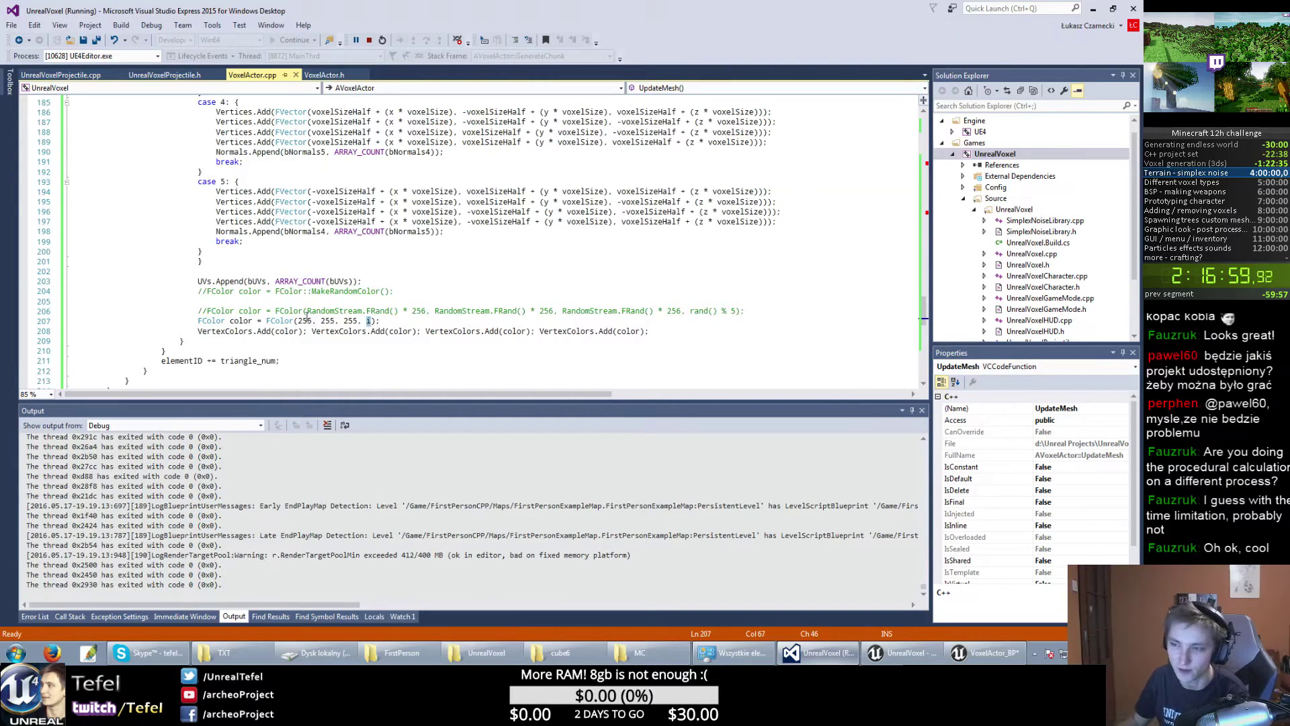
left_click_drag(226, 319, 375, 314)
left_click(377, 322)
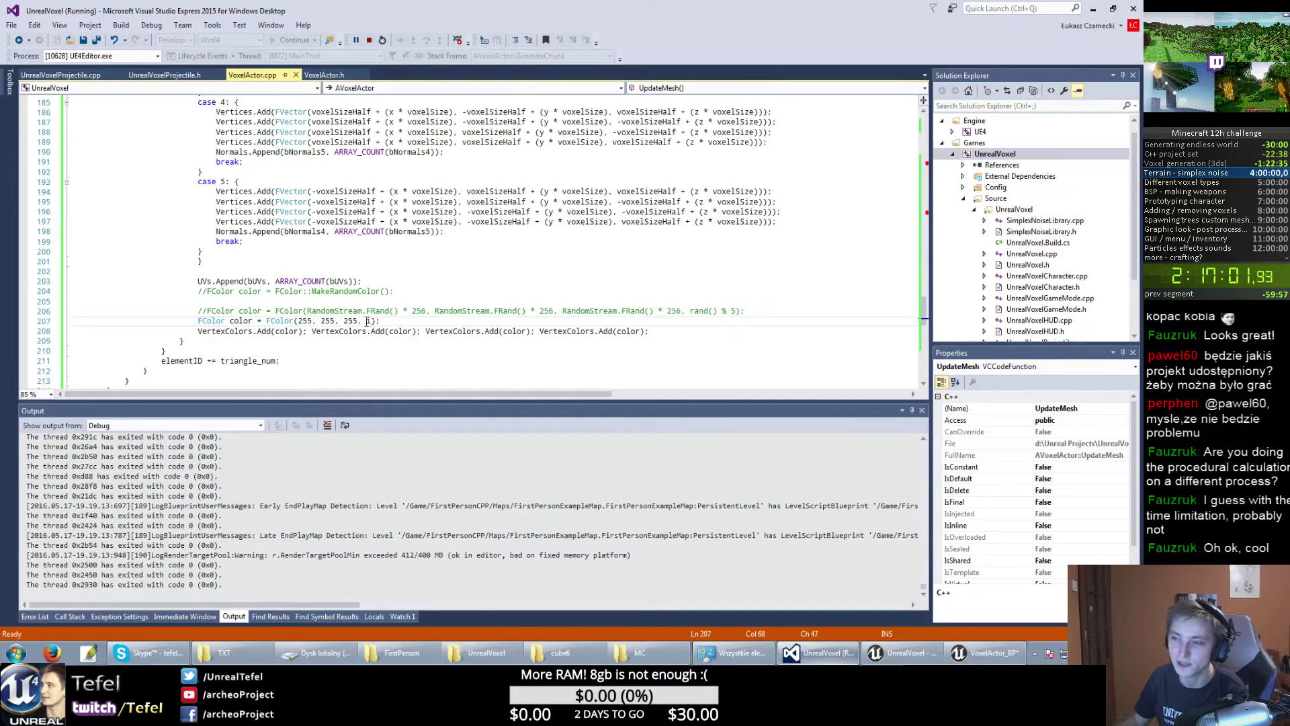
Switch to Unreal Editor, open the GrassSide_M material, and add a Vertex Color node beside the Texture Sample.
left_click(904, 652)
double_click(561, 474)
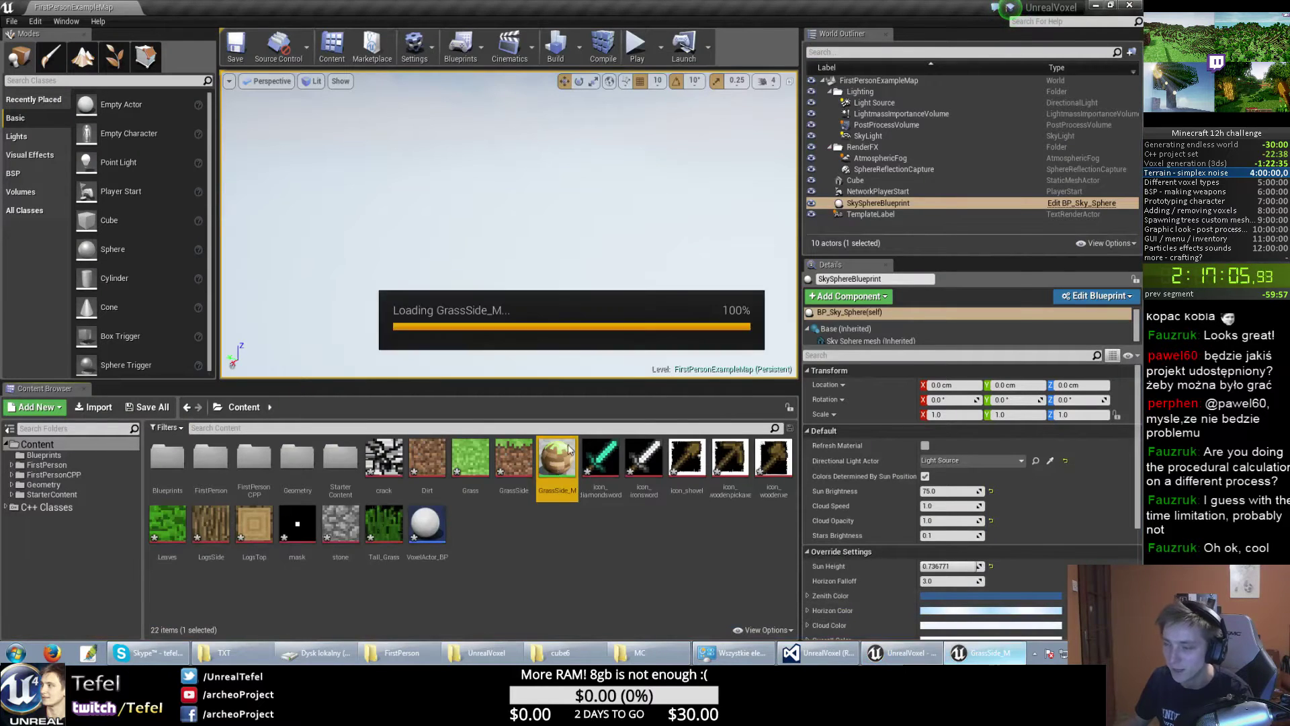
right_click_drag(359, 200, 890, 450)
scroll(651, 368, "up", 2)
right_click_drag(650, 368, 598, 327)
right_click(516, 294)
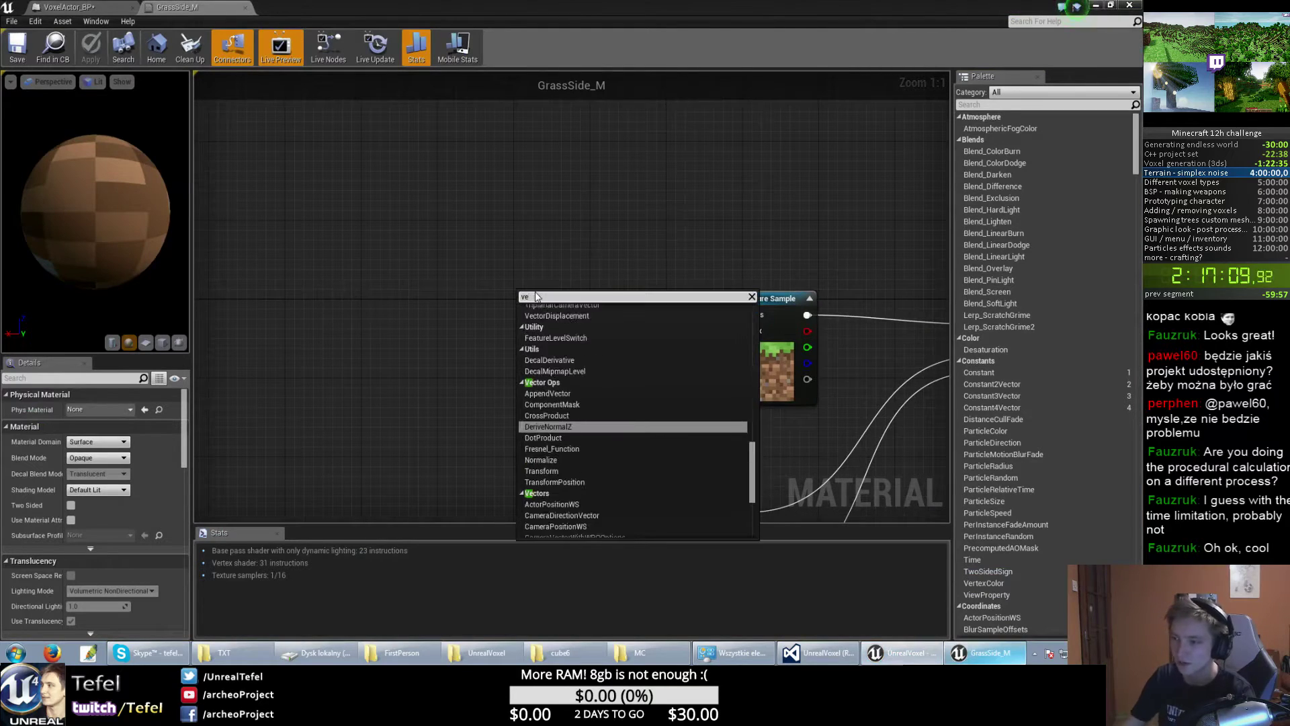
type("vert")
left_click(543, 320)
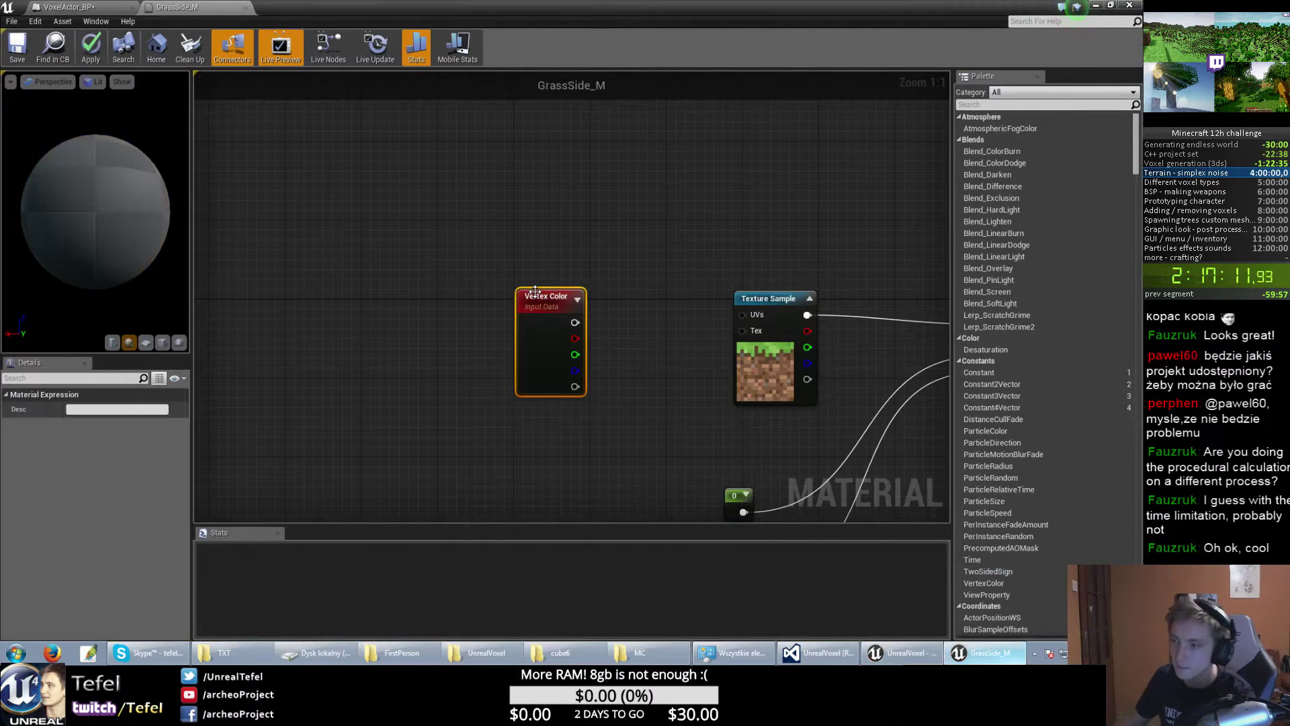
Multiply the Vertex Color alpha output by a constant of 255 and arrange both nodes with free space before the Texture Sample.
left_click_drag(578, 381, 737, 243)
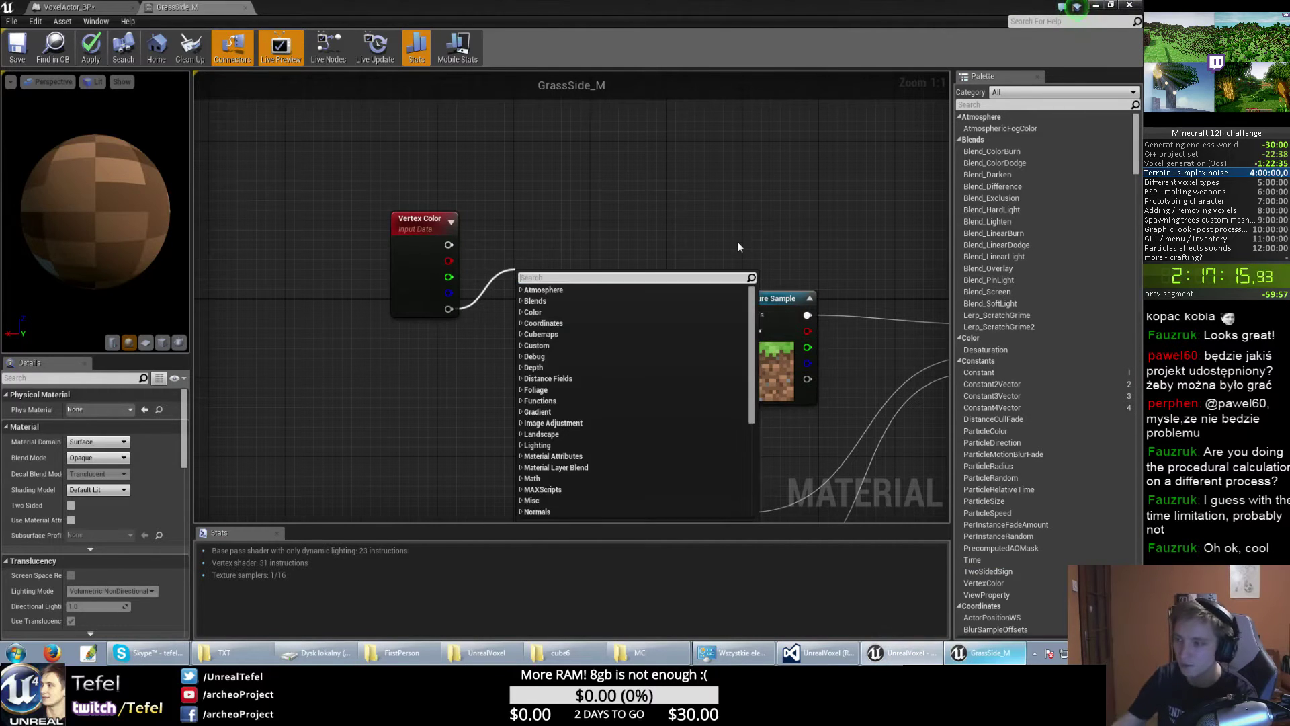
type("mult")
key("Return")
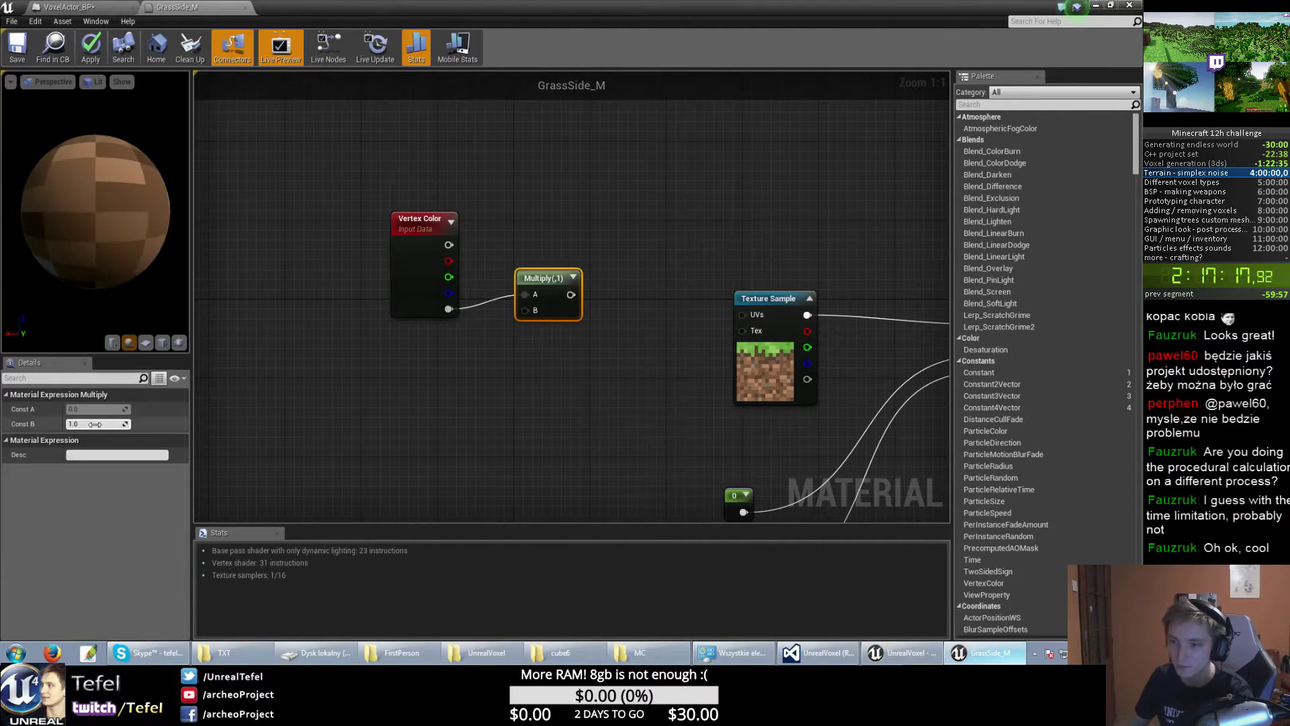
type("255")
key("Return")
left_click_drag(554, 303, 533, 326)
left_click_drag(313, 192, 519, 361)
left_click_drag(527, 325, 450, 295)
left_click(445, 356)
left_click(582, 360)
left_click(821, 652)
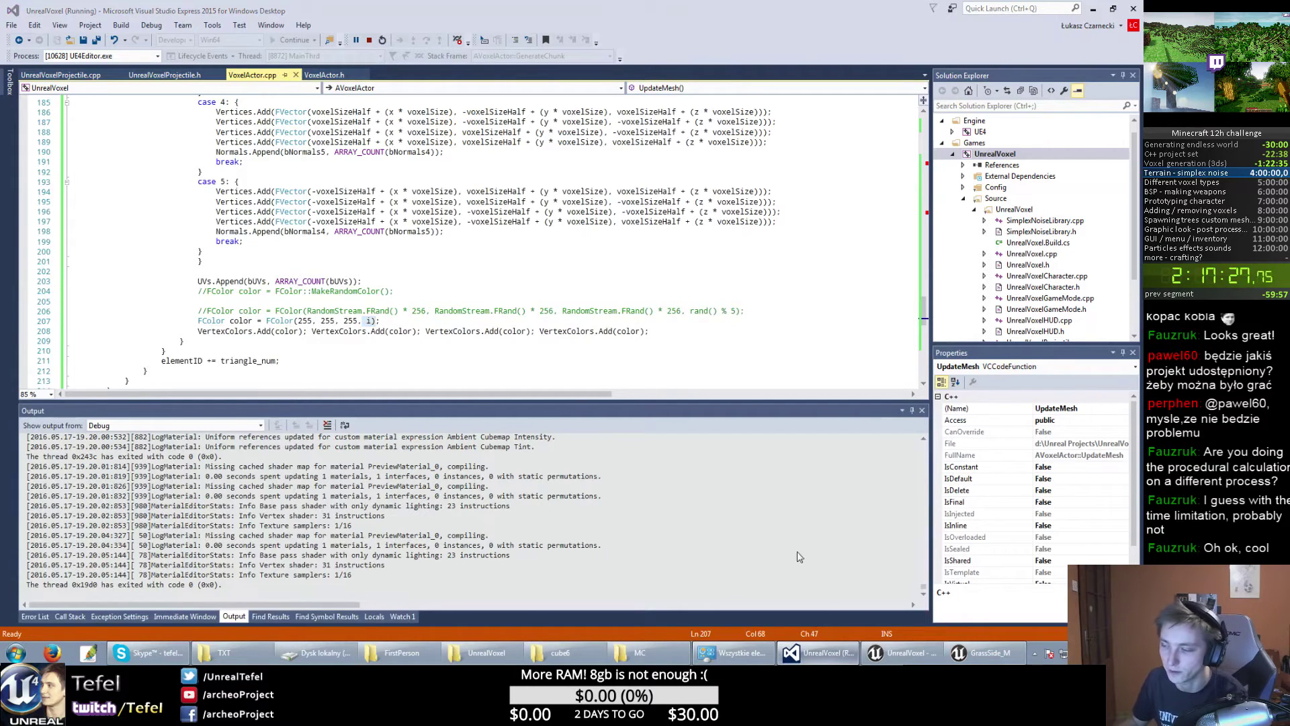
key("alt+Tab")
Add an If node and connect the Multiply output to its A input.
right_click(485, 161)
type("if")
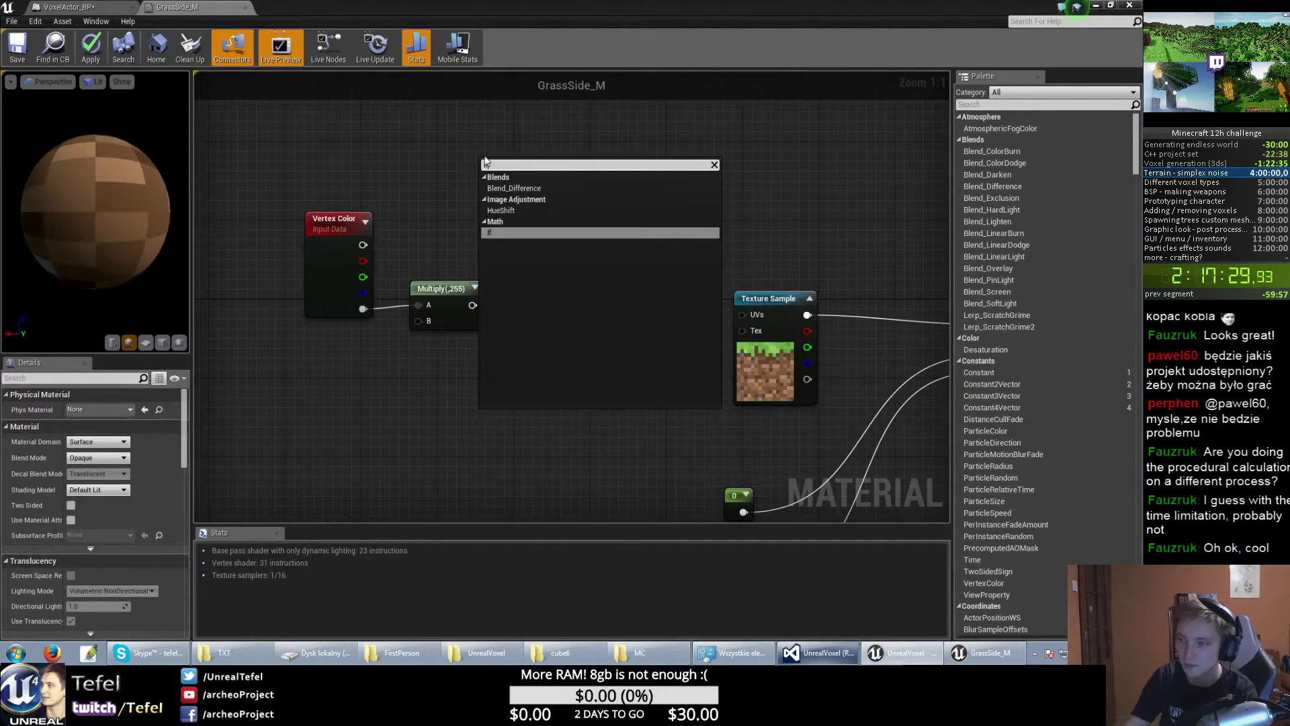
key("Return")
left_click_drag(524, 170, 572, 170)
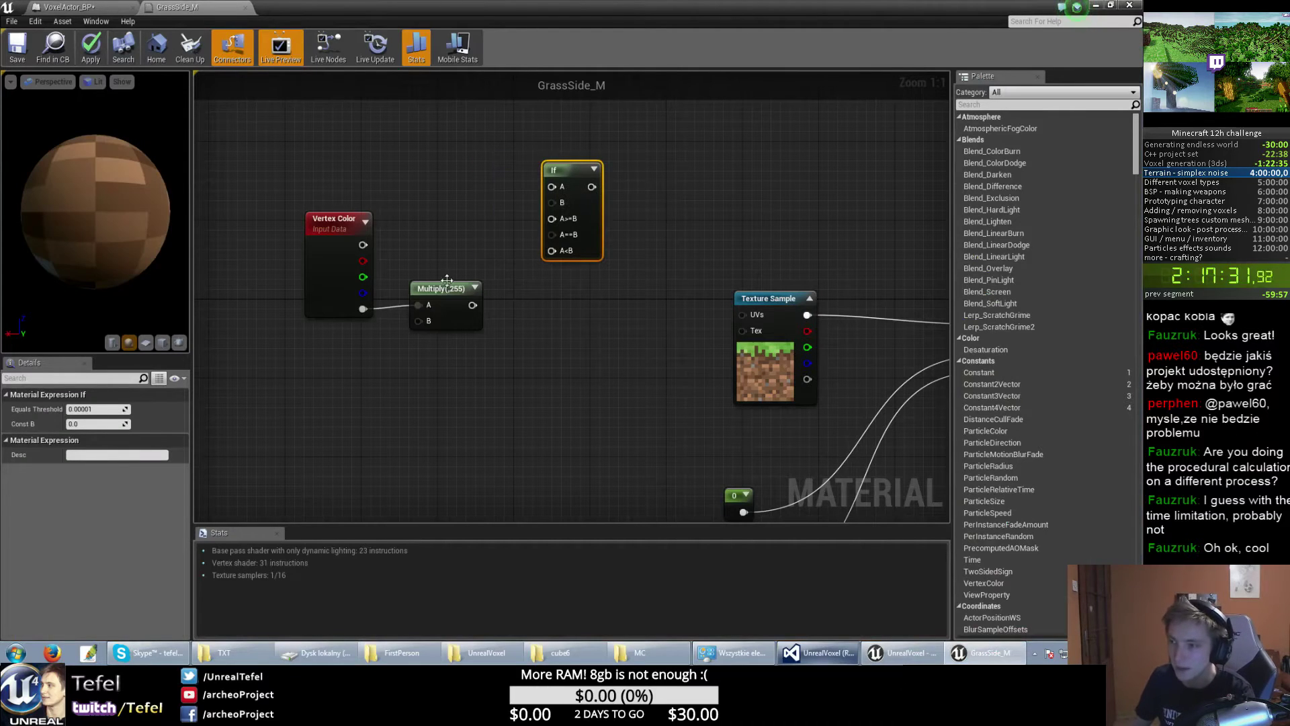
left_click_drag(473, 305, 512, 267)
left_click_drag(474, 217, 551, 187)
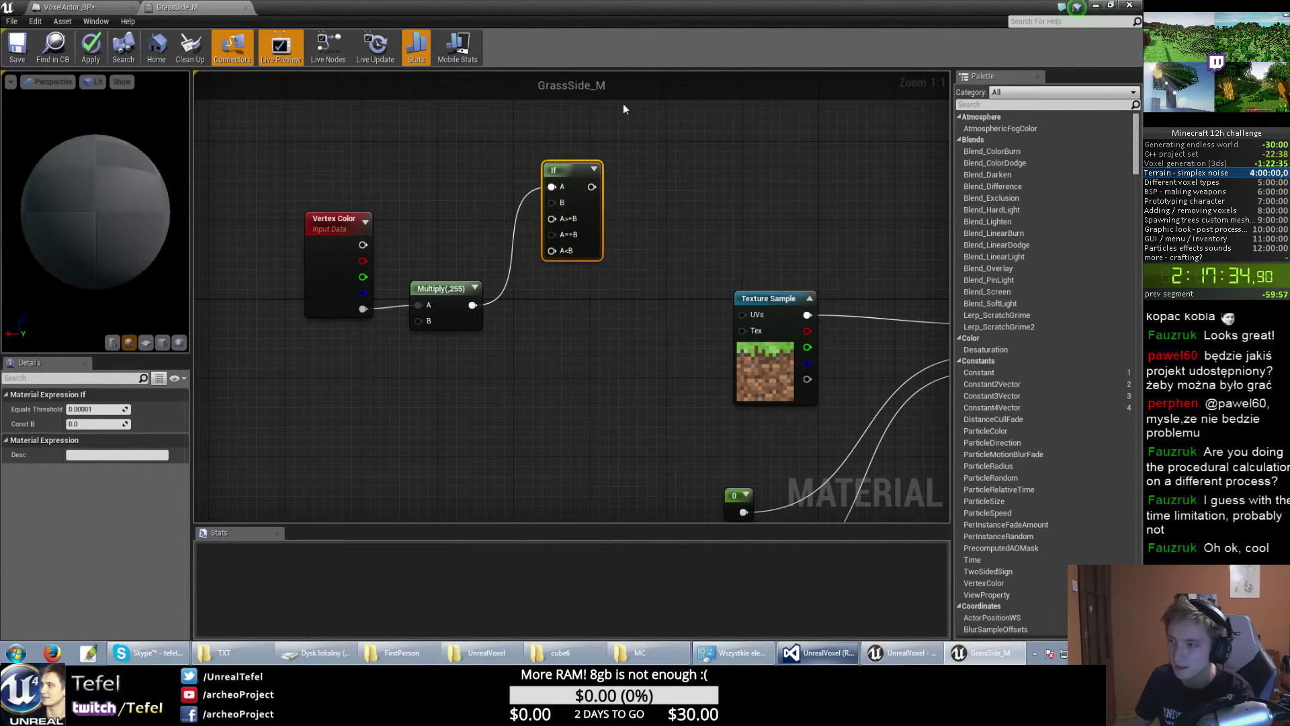
Add a Constant node with value 1 and connect it to the If node's B input.
key("1")
left_click(392, 145)
left_click(95, 410)
type("1")
key("Return")
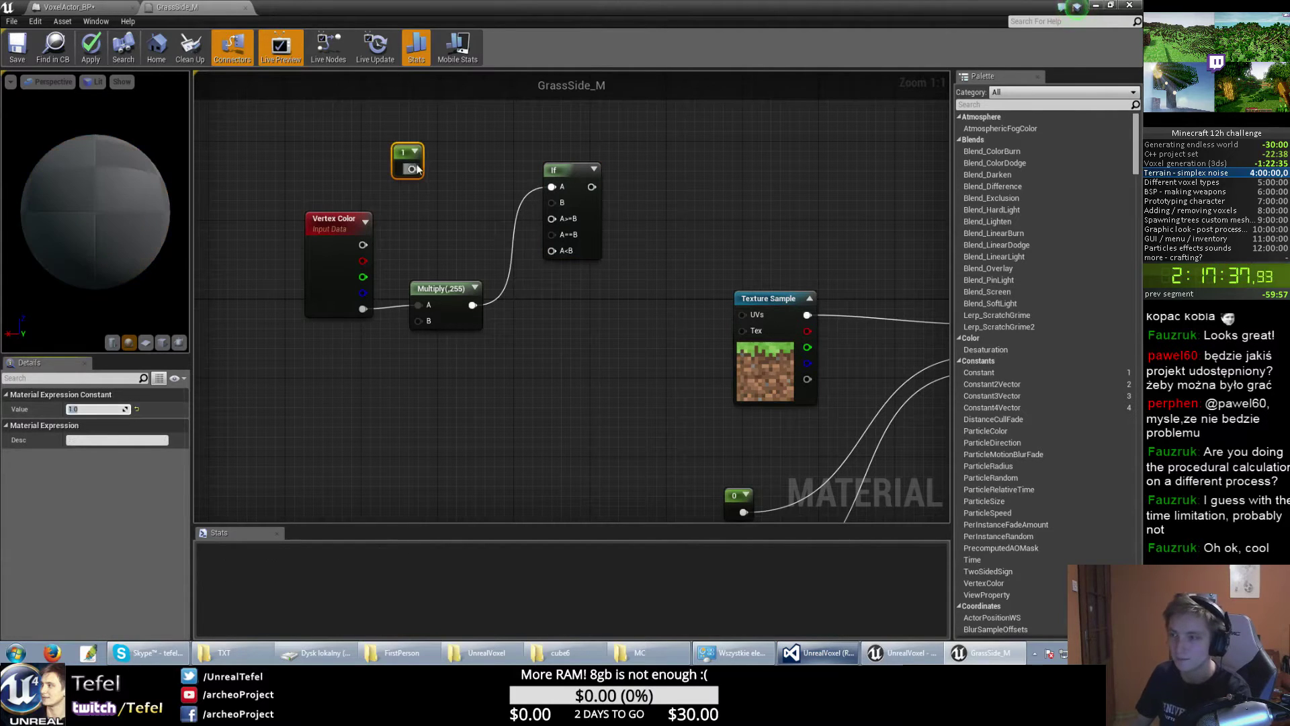
left_click_drag(405, 173, 552, 202)
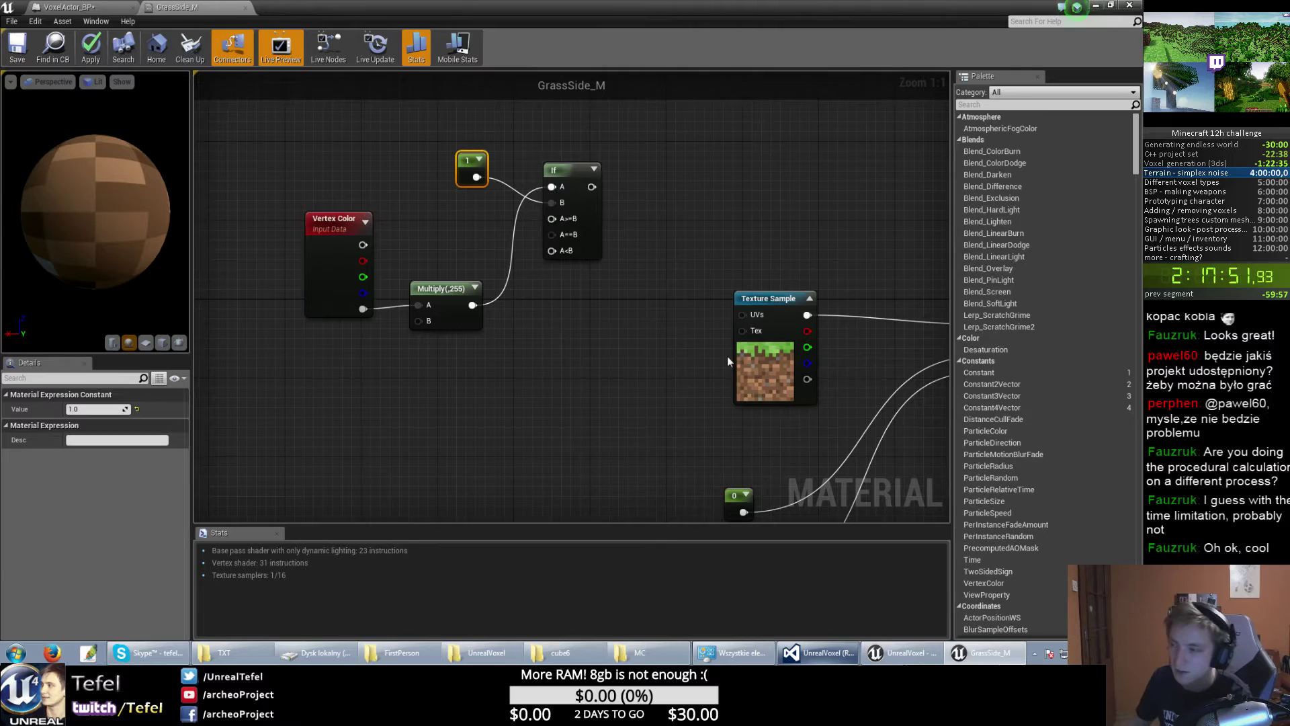
Rewire the grass-side Texture Sample from the material output to the If node's A>B input, and restore down the material editor window.
left_click_drag(789, 354, 564, 219)
left_click(504, 365, "alt")
left_click(539, 360)
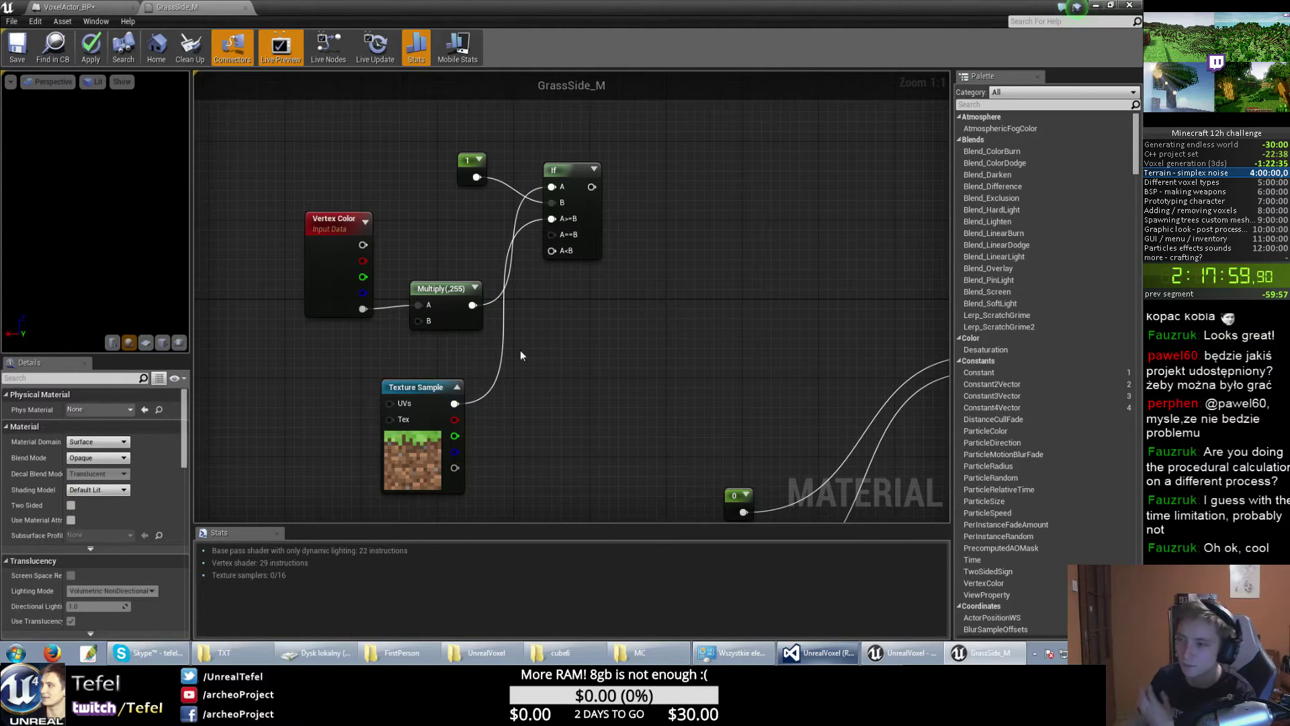
left_click(1111, 6)
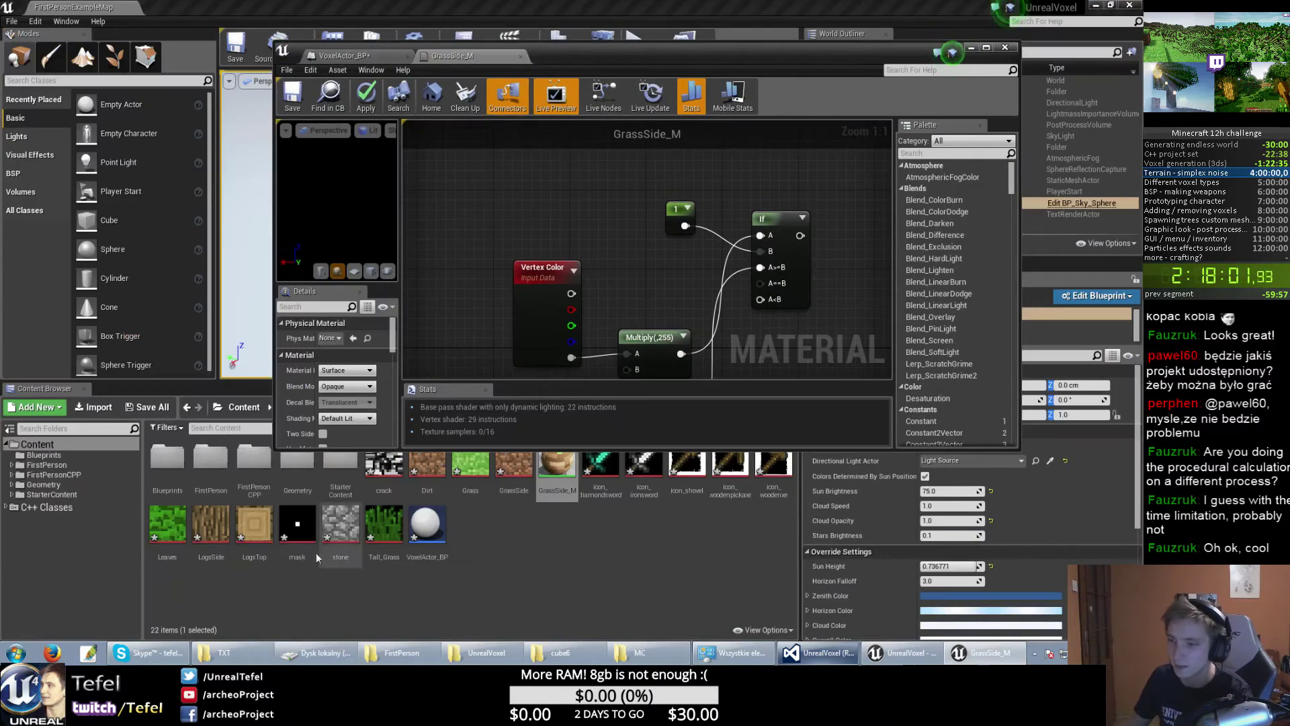
left_click_drag(508, 467, 472, 310)
left_click(483, 364)
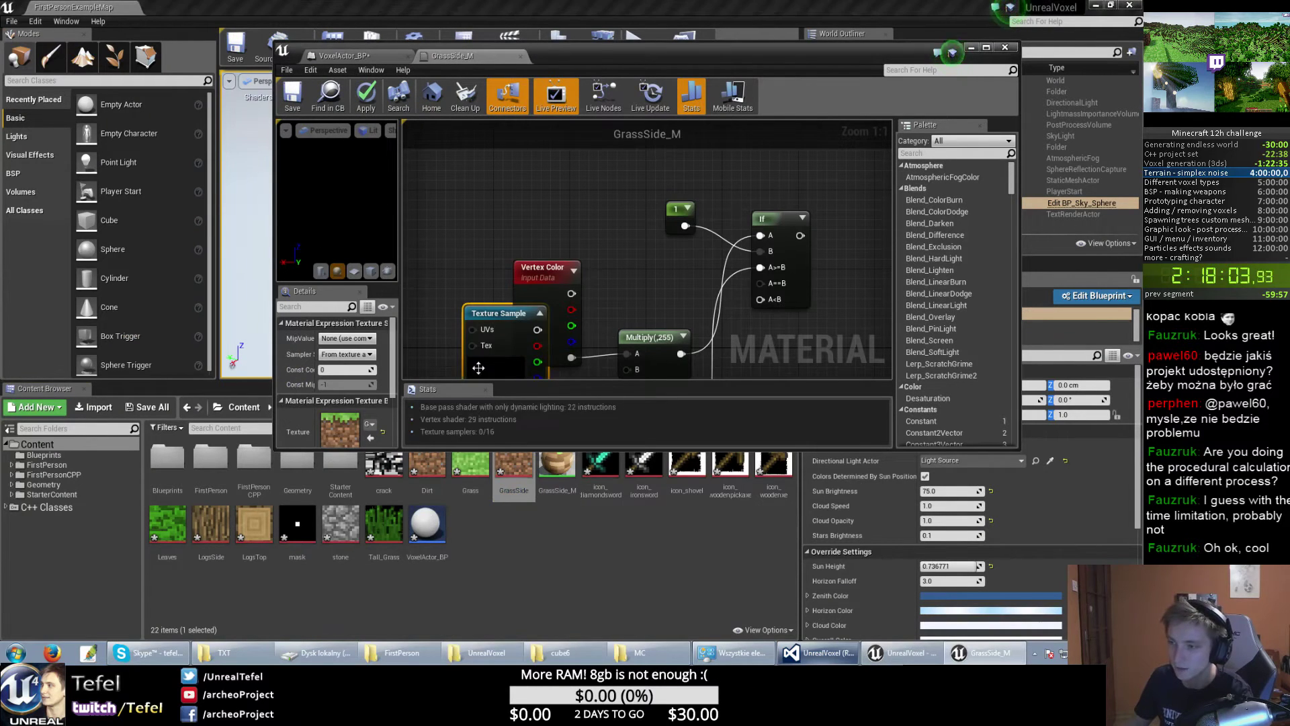
key("Delete")
Add a Texture Sample using the Dirt texture to GrassSide_M and place it beside the grass-side sample.
left_click_drag(429, 469, 536, 228)
right_click_drag(608, 207, 593, 111)
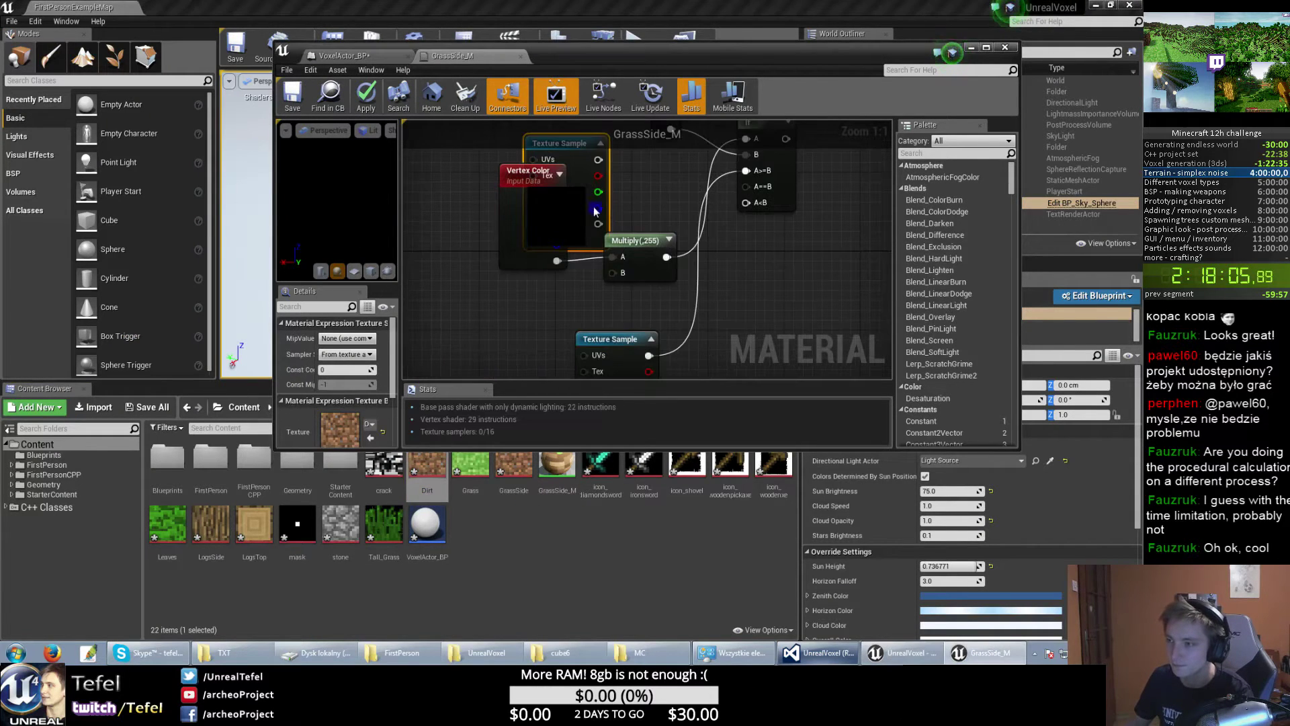
left_click_drag(594, 205, 788, 322)
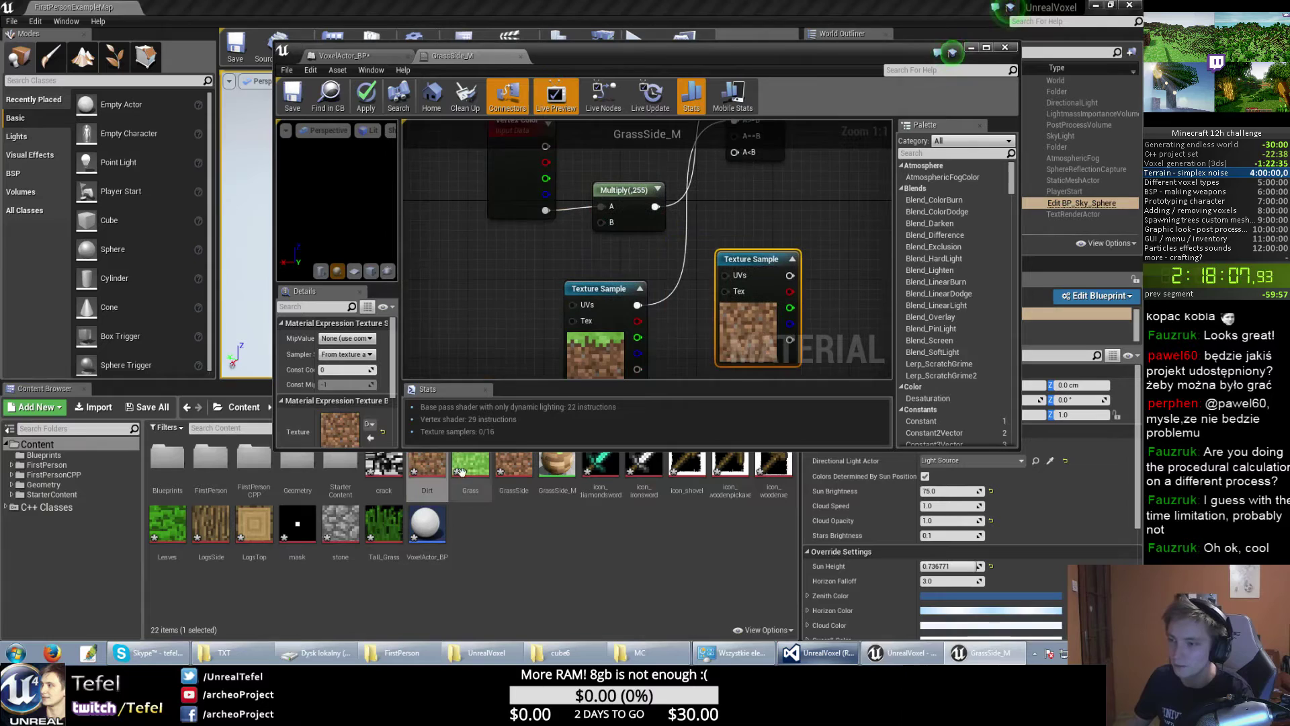
Add a Texture Sample using the Grass texture above Vertex Color and connect its color output to the If node's A<B input.
left_click_drag(473, 479, 550, 275)
right_click_drag(541, 326, 519, 175)
left_click_drag(551, 185, 542, 217)
scroll(627, 255, "down", 1)
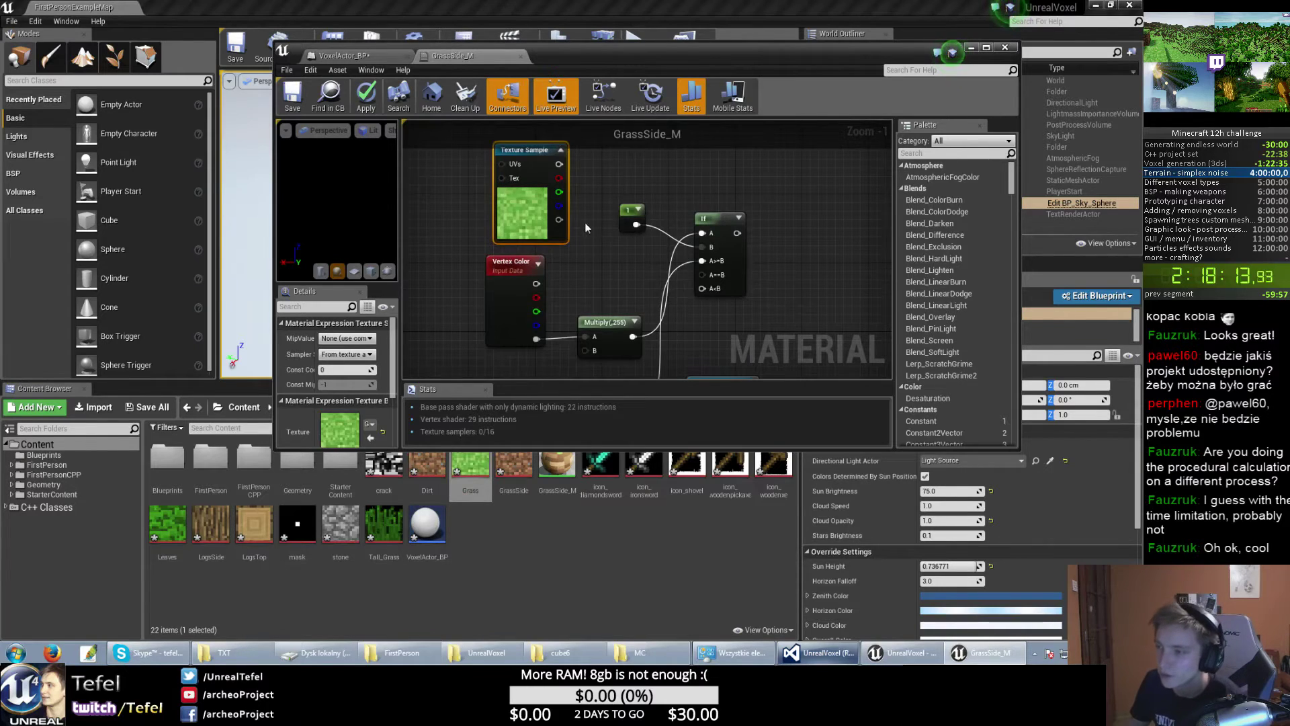
right_click_drag(584, 223, 583, 279)
scroll(583, 279, "up", 1)
right_click_drag(629, 234, 609, 181)
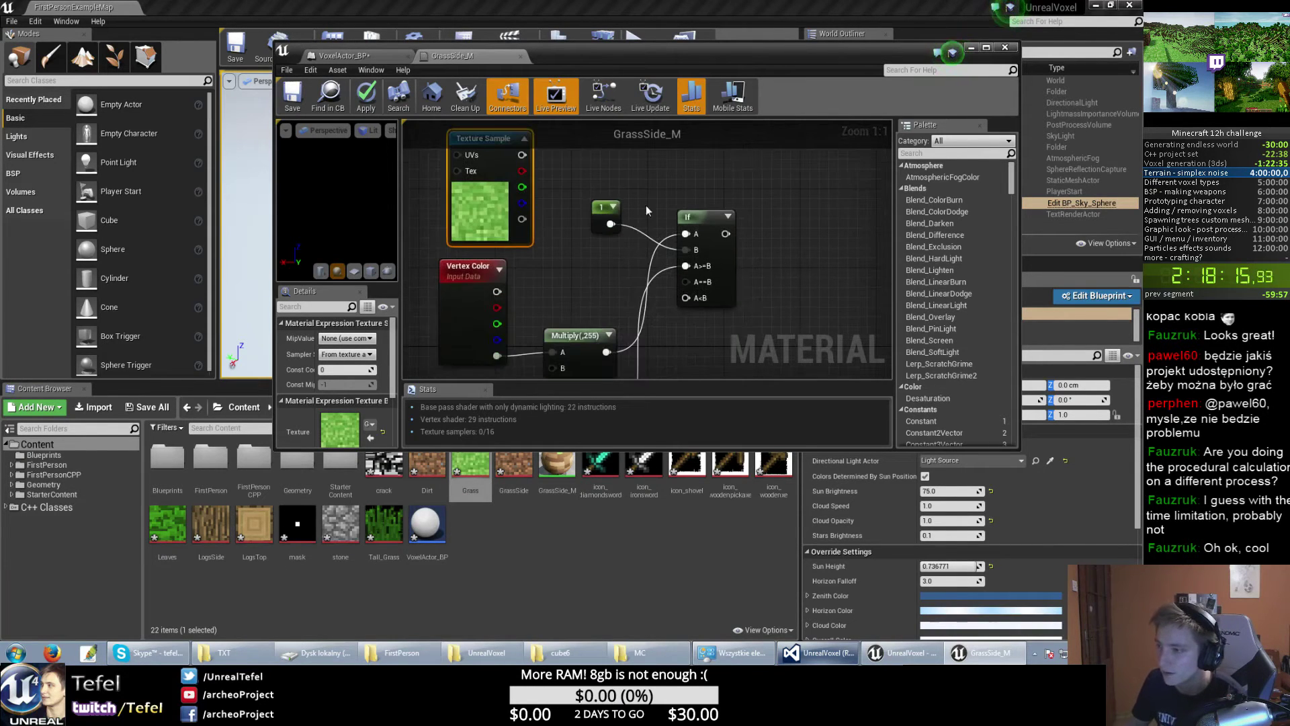
left_click_drag(522, 155, 698, 300)
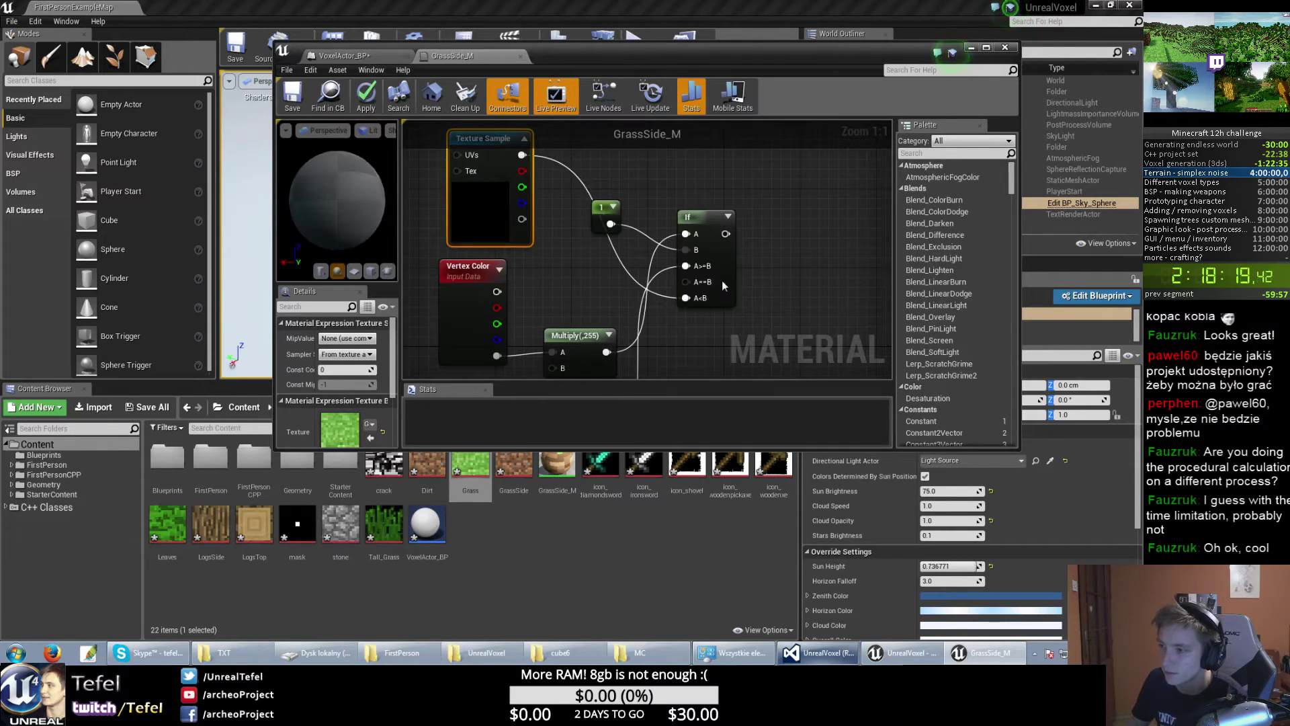
Connect the Dirt Texture Sample's color output to the If node's A==B input.
left_click(605, 243)
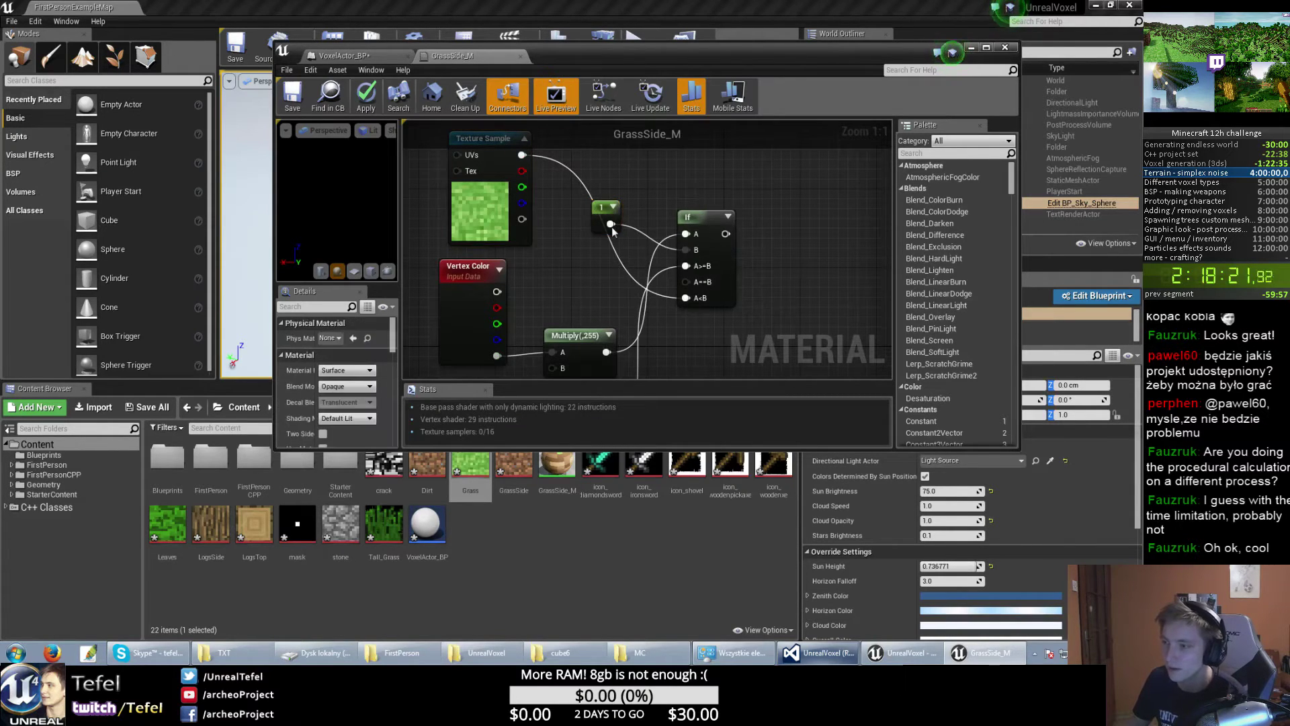
left_click(603, 226)
right_click_drag(658, 336, 645, 218)
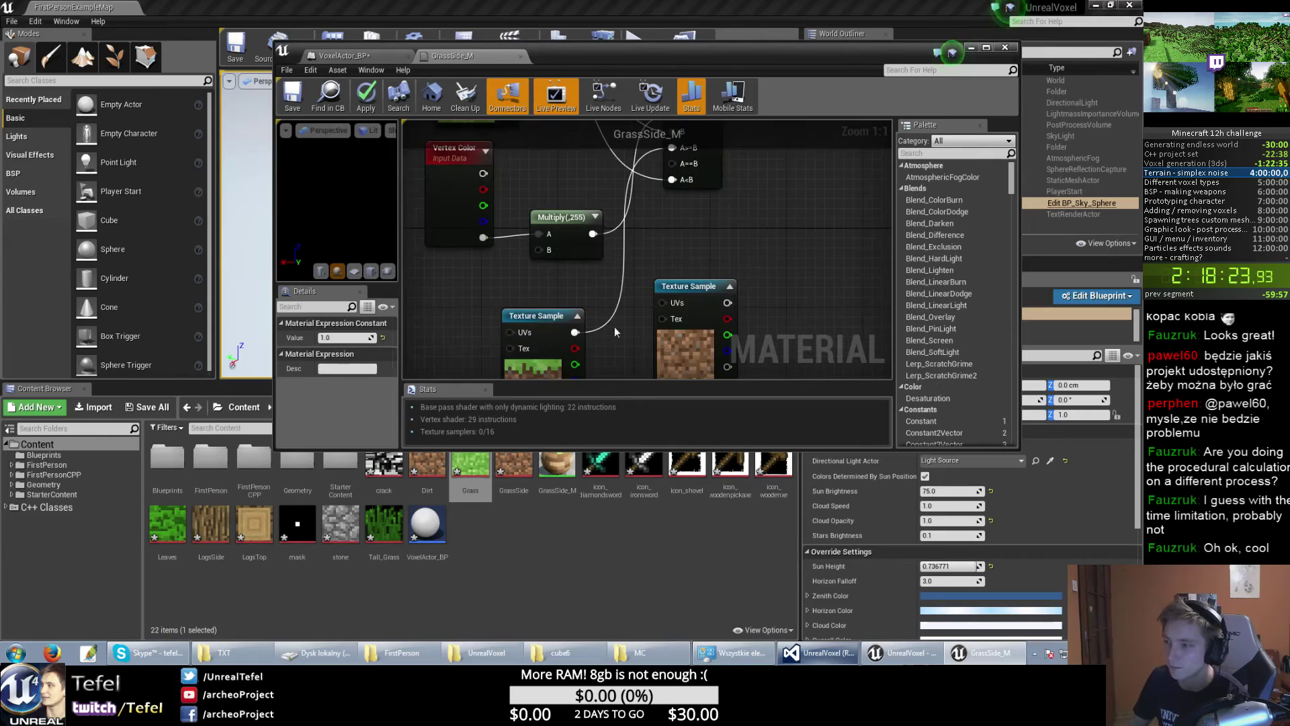
scroll(638, 316, "down", 3)
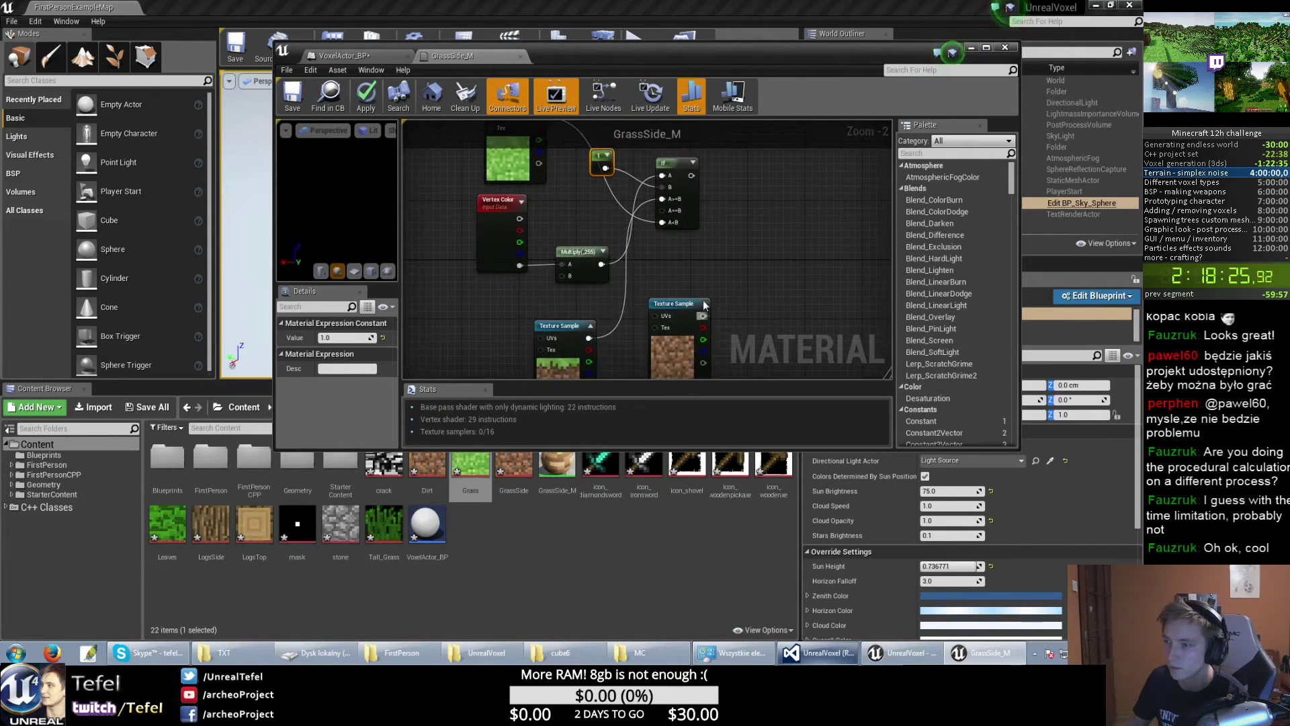
left_click_drag(703, 315, 663, 211)
right_click_drag(622, 146, 631, 200)
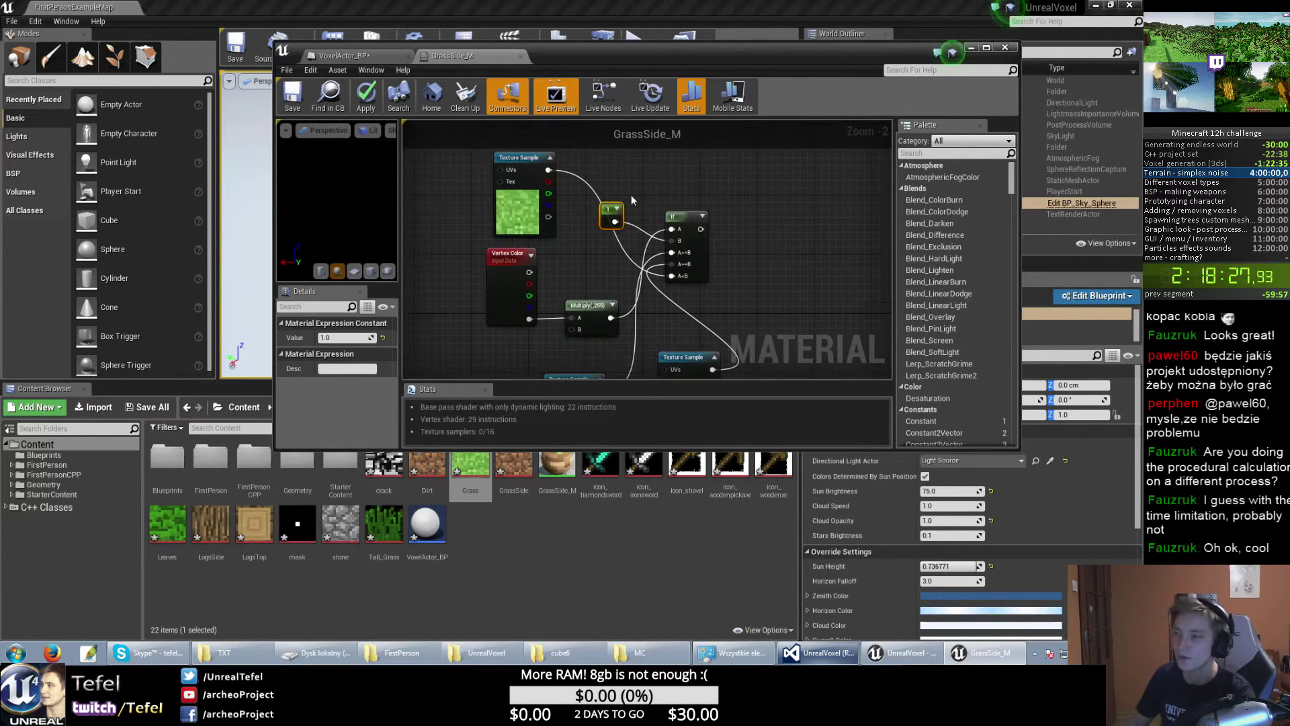
Connect the If node's output to the Base Color input of the GrassSide_M material.
left_click(521, 202)
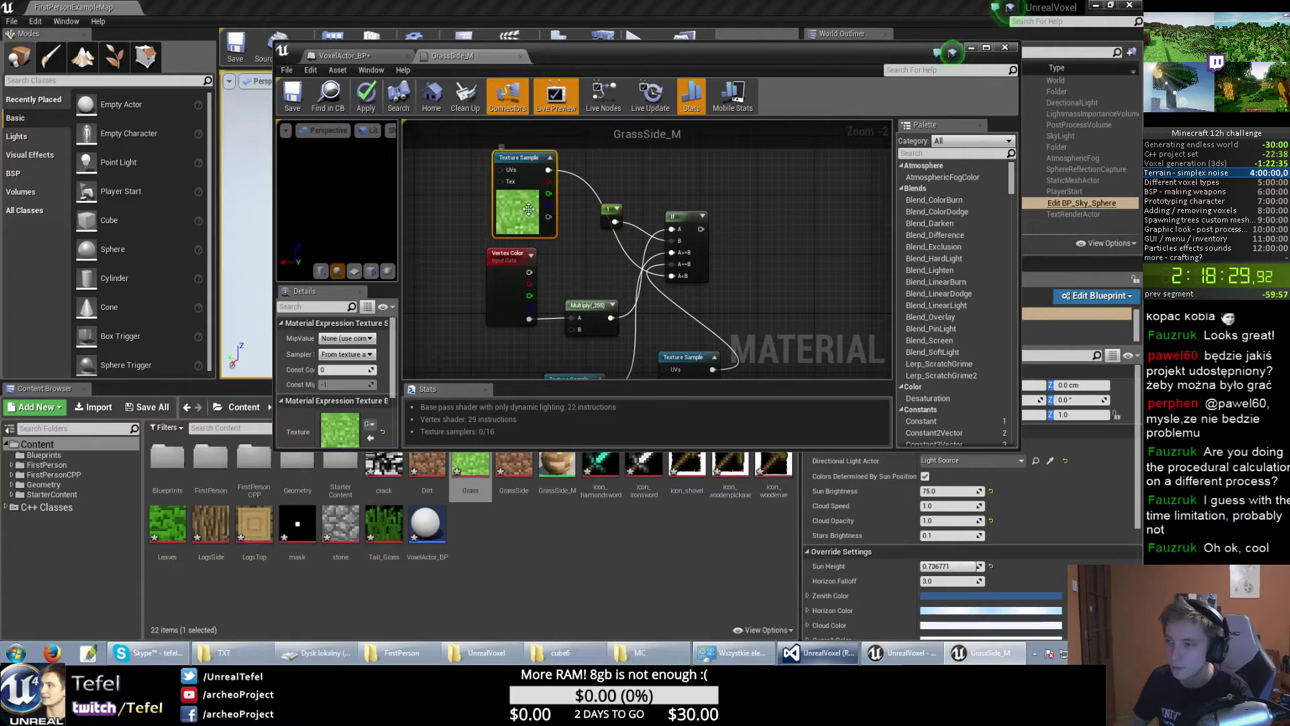
right_click_drag(697, 266, 655, 177)
left_click(649, 321)
left_click(536, 329)
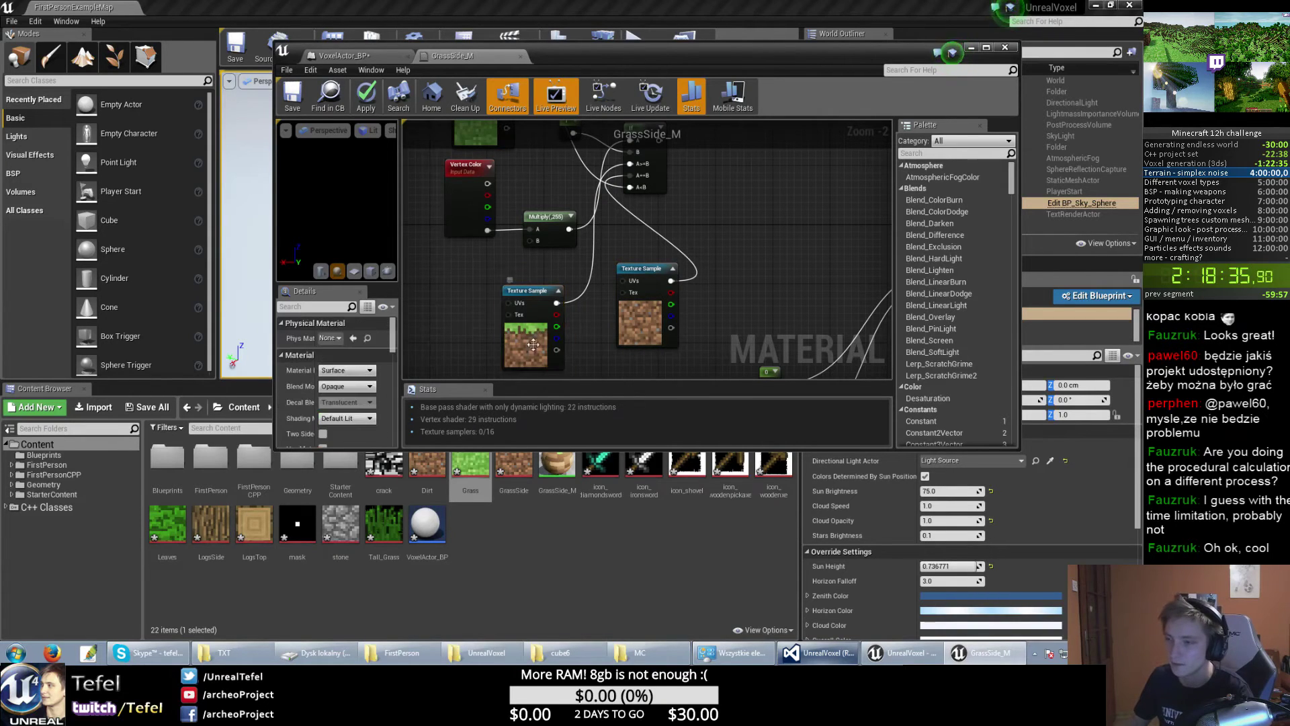
left_click(695, 224)
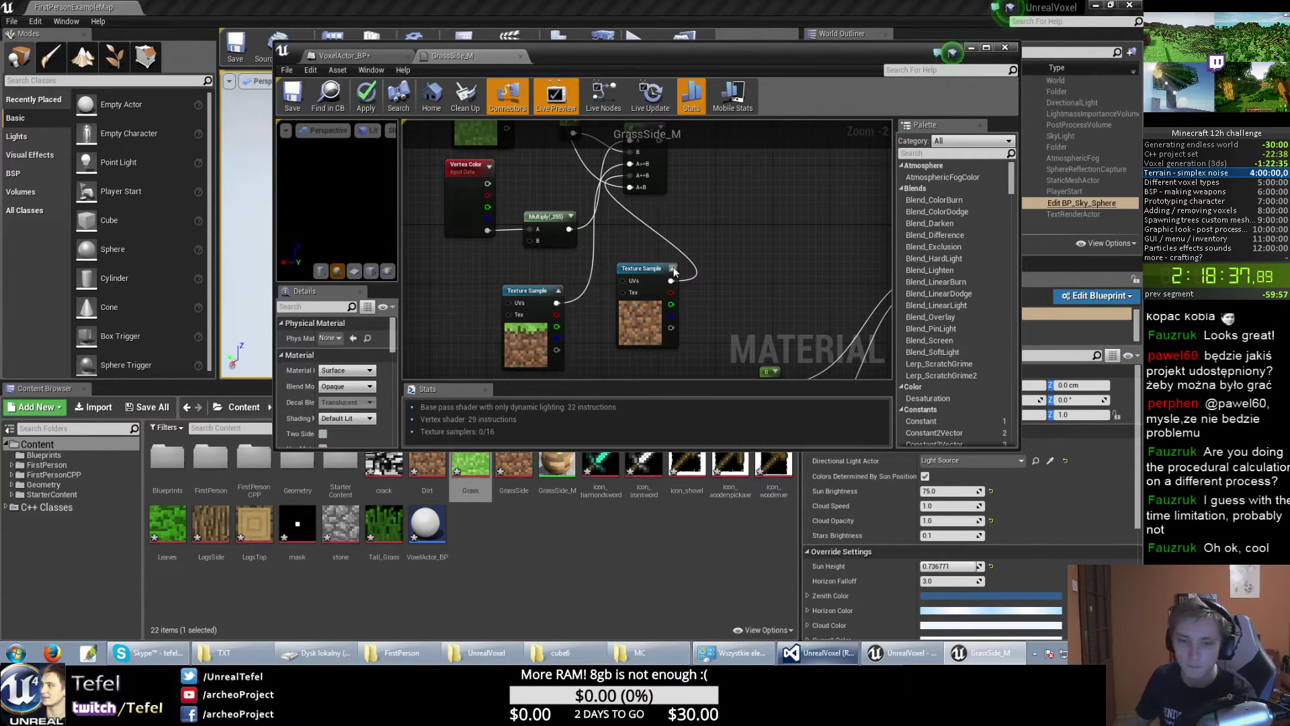
right_click_drag(725, 183, 683, 256)
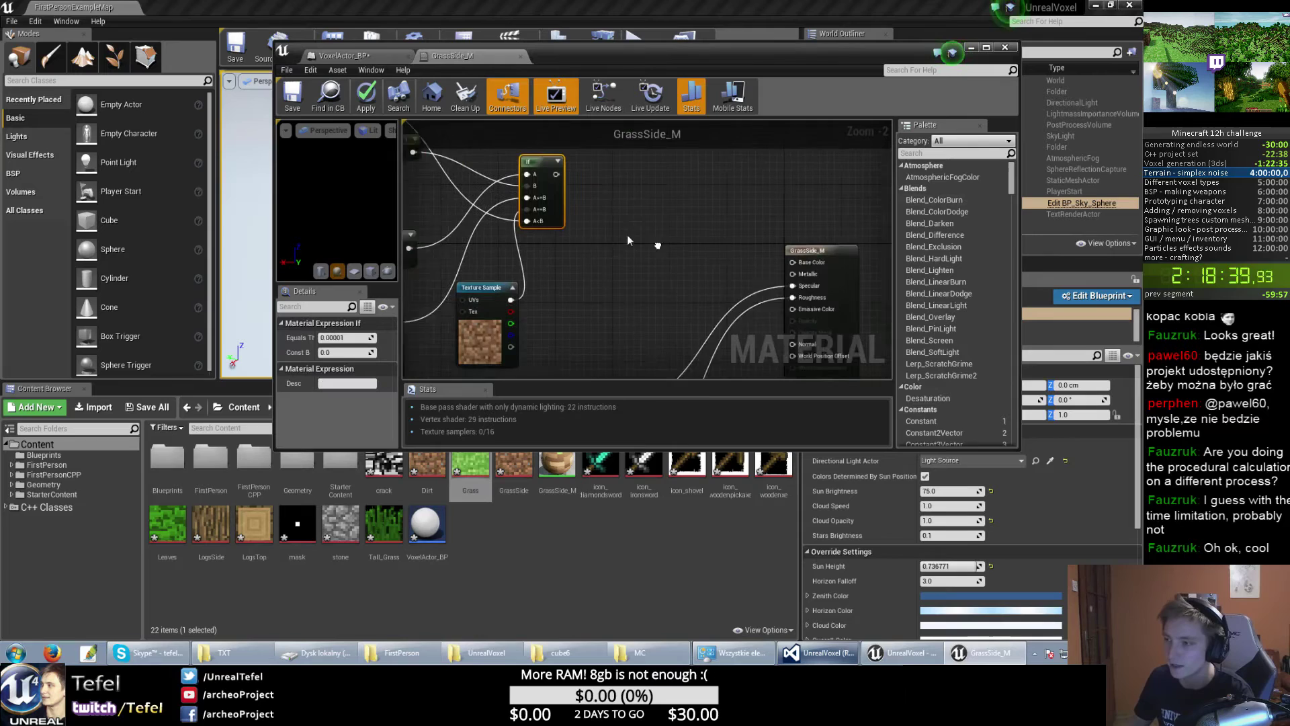
right_click_drag(627, 240, 555, 194)
left_click_drag(529, 166, 767, 254)
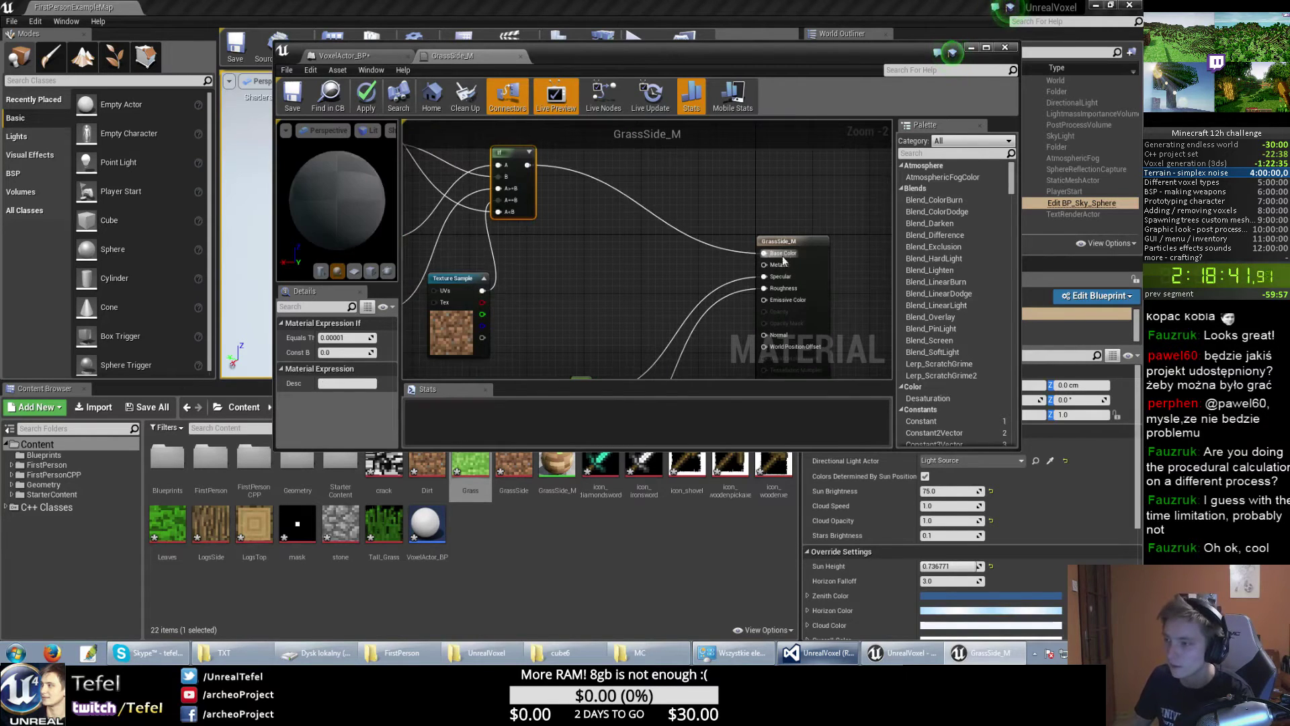
Save the GrassSide_M material with its finished grass, side and dirt texture graph.
right_click_drag(516, 191, 659, 263)
scroll(660, 263, "down", 2)
left_click(497, 214)
left_click(655, 366)
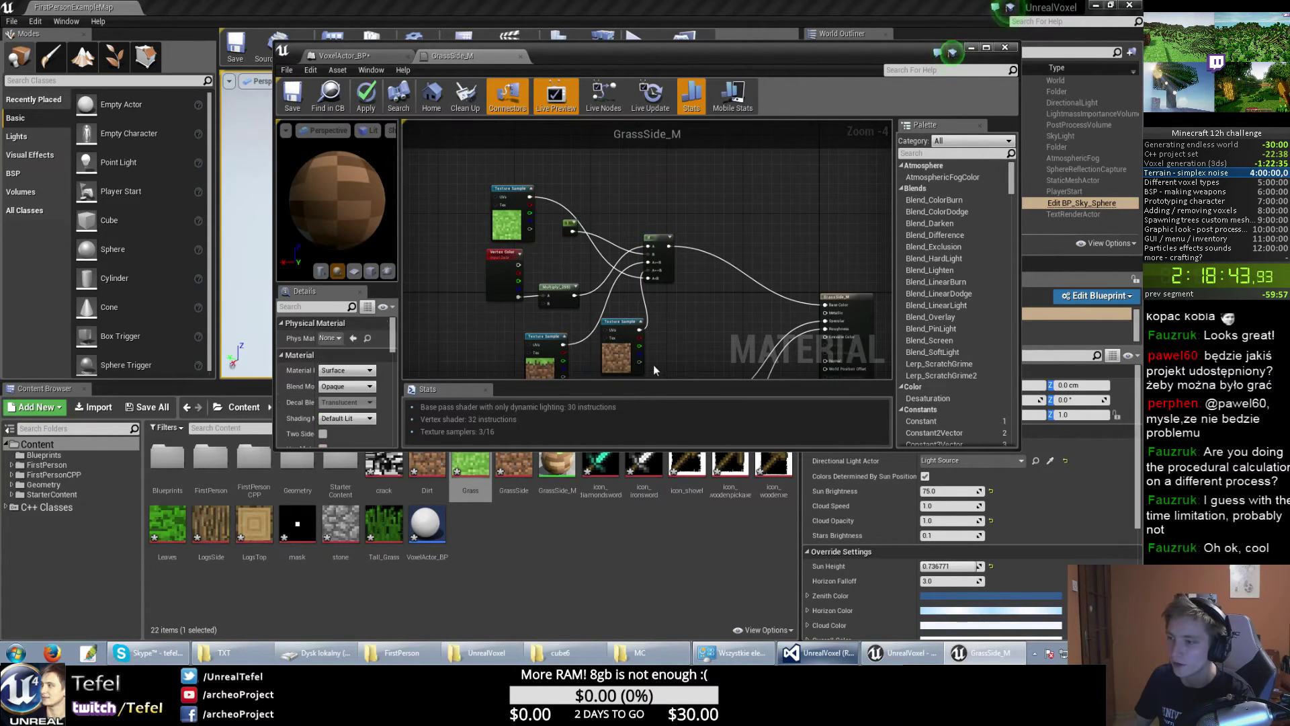
left_click(615, 353)
left_click(297, 105)
left_click(293, 98)
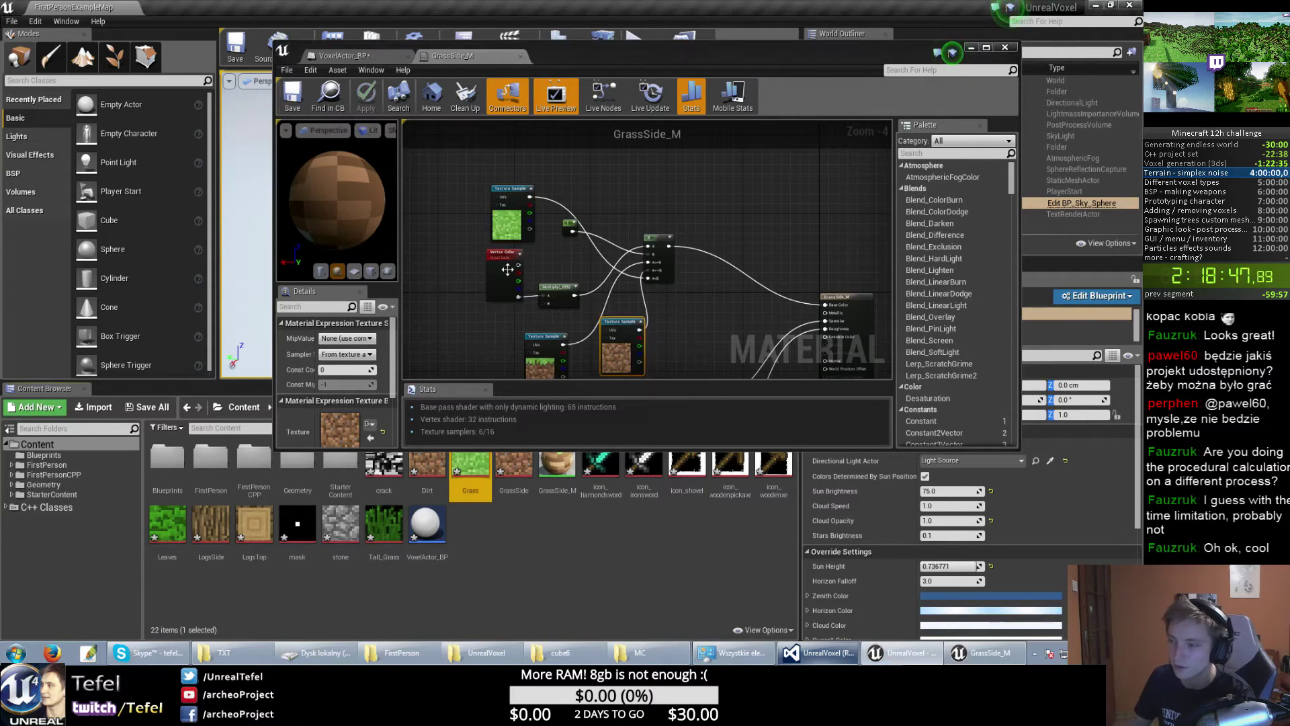
Shift the Vertex Color node down and left, clear of the grass Texture Sample.
left_click_drag(505, 283, 480, 284)
left_click(484, 317)
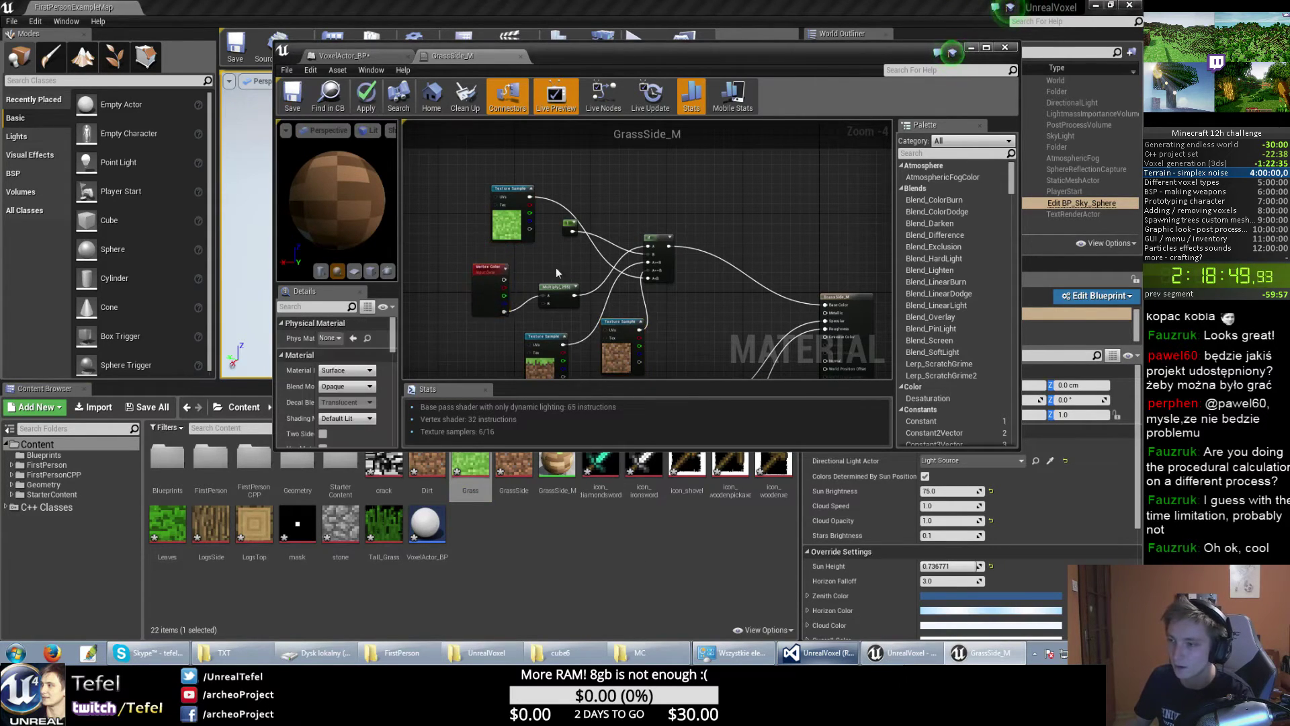
scroll(498, 320, "up", 4)
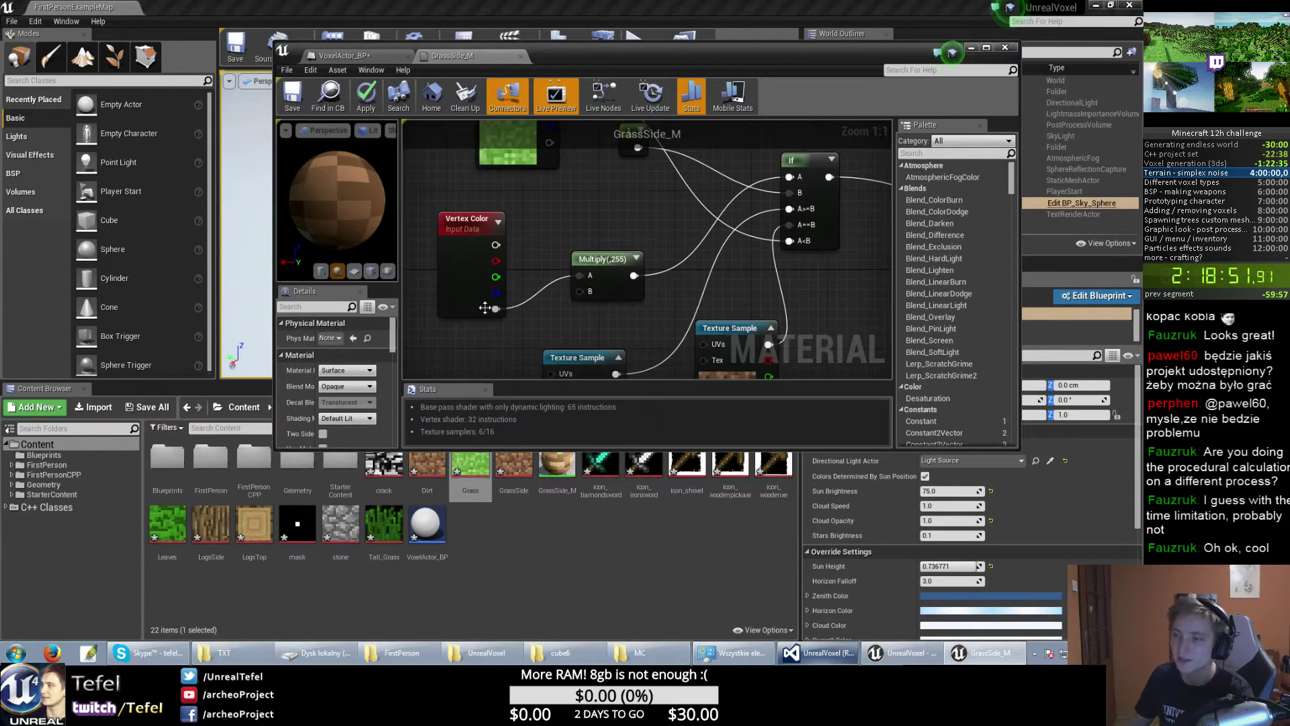
left_click_drag(495, 244, 594, 249)
left_click(555, 246)
right_click_drag(545, 244, 535, 304)
left_click(513, 230)
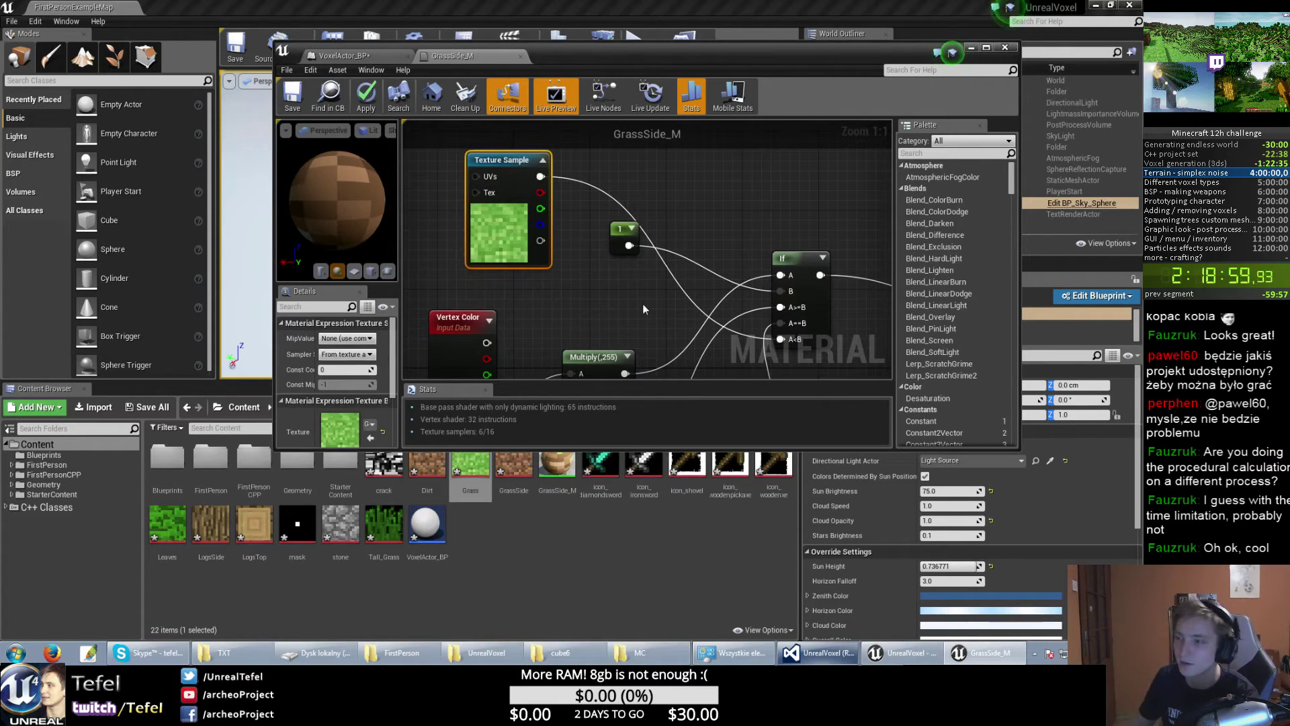
scroll(533, 238, "down", 3)
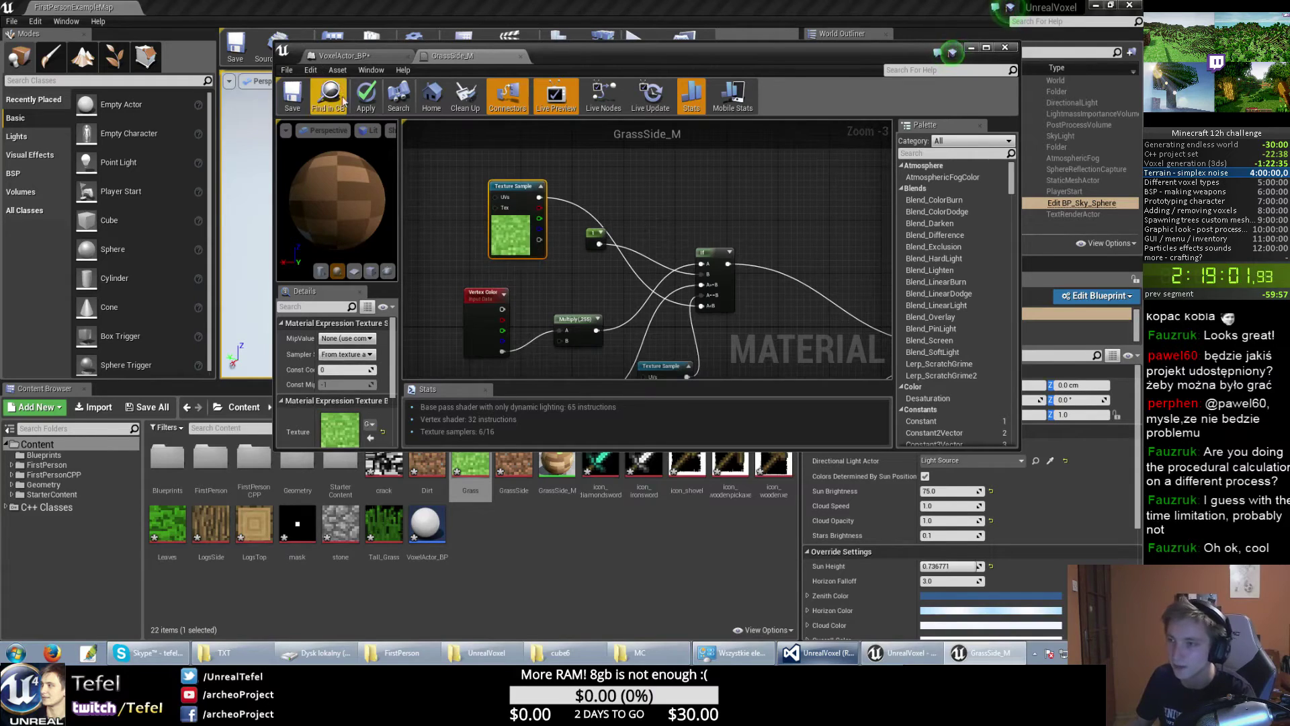
Minimize the material editor and play the level in full screen with mouse control.
left_click(971, 48)
left_click(640, 44)
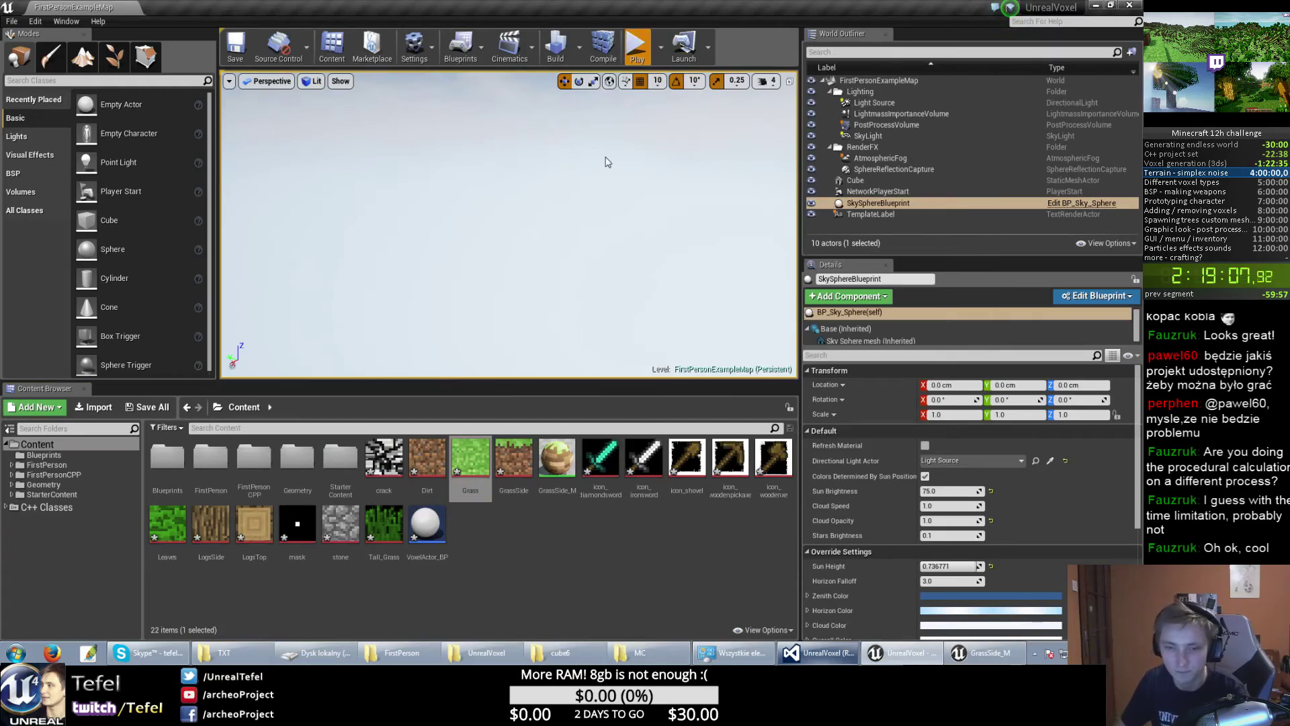
key("F11")
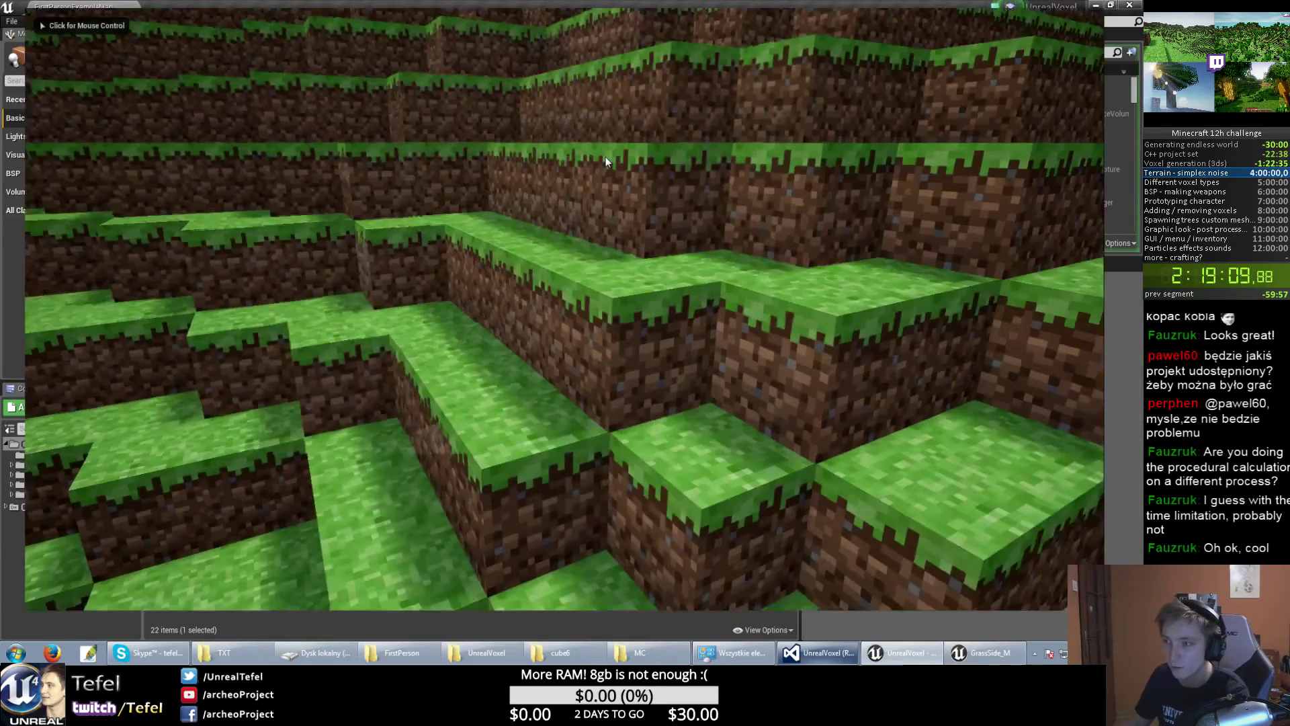
left_click(606, 161)
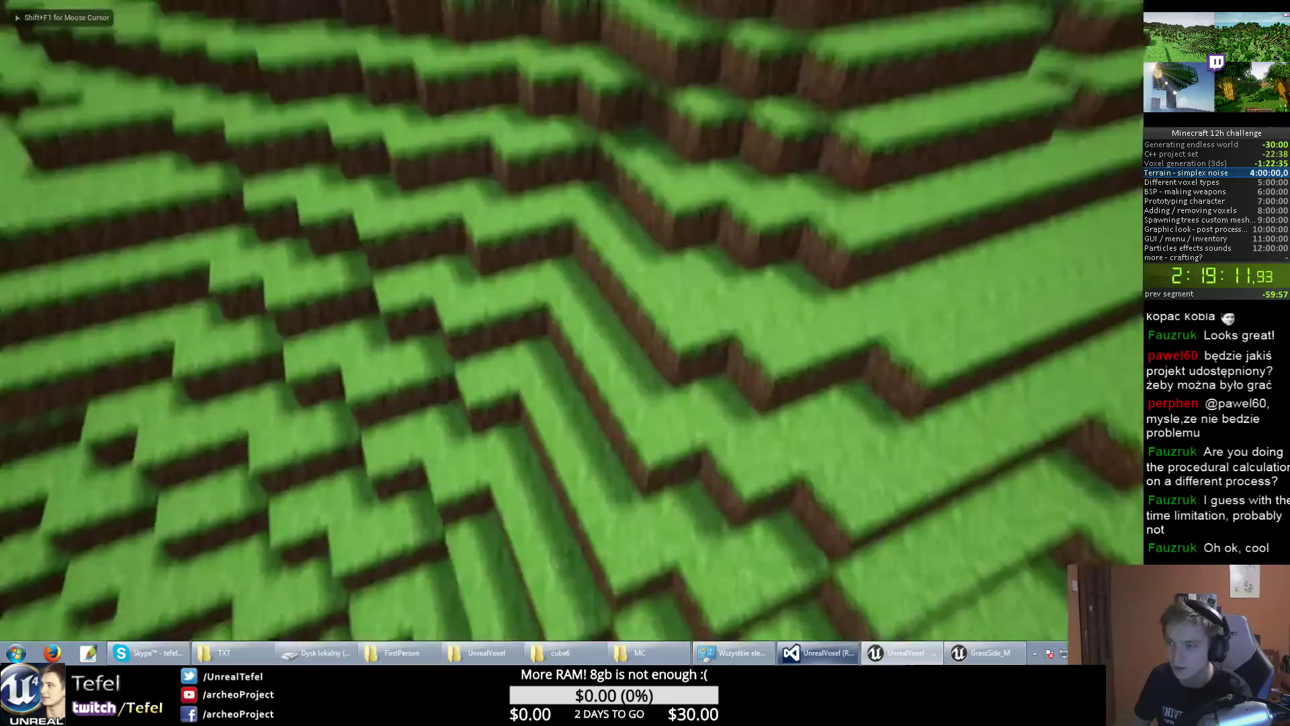
Fly over the generated voxel hills to examine the grass tops, grass-side faces and distant mountains.
key("w")
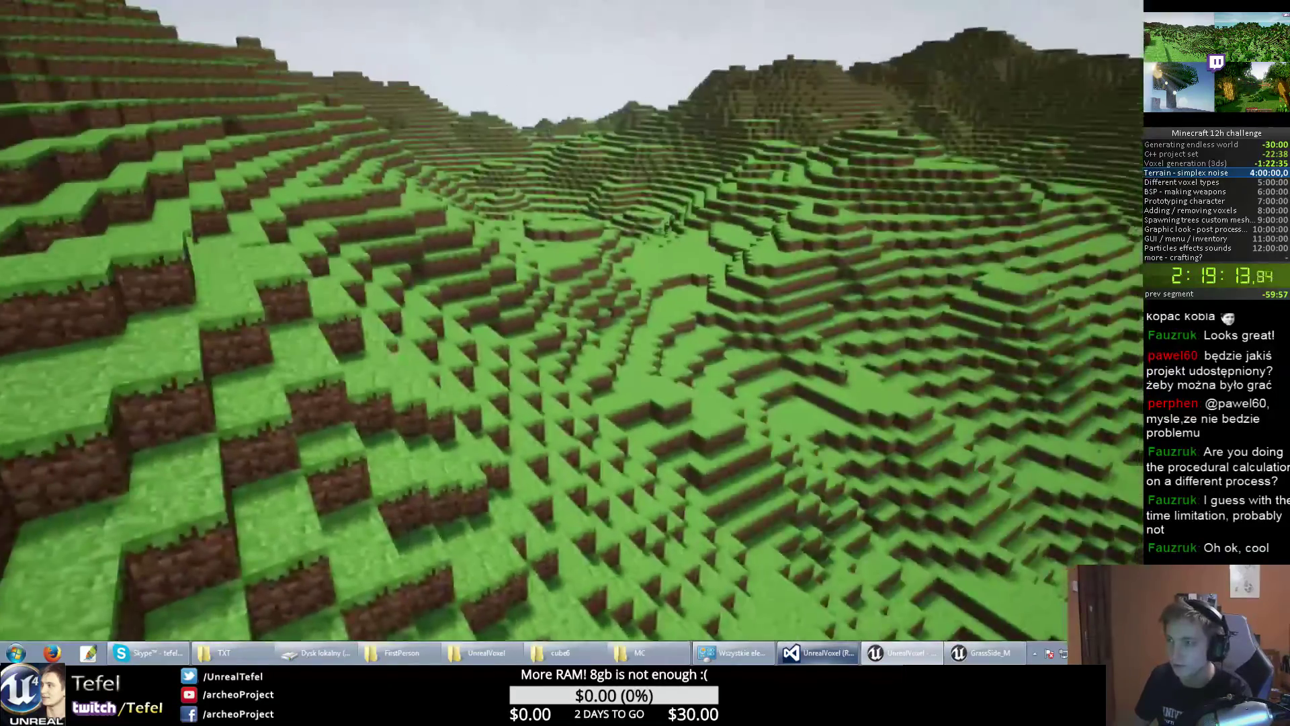
key("w")
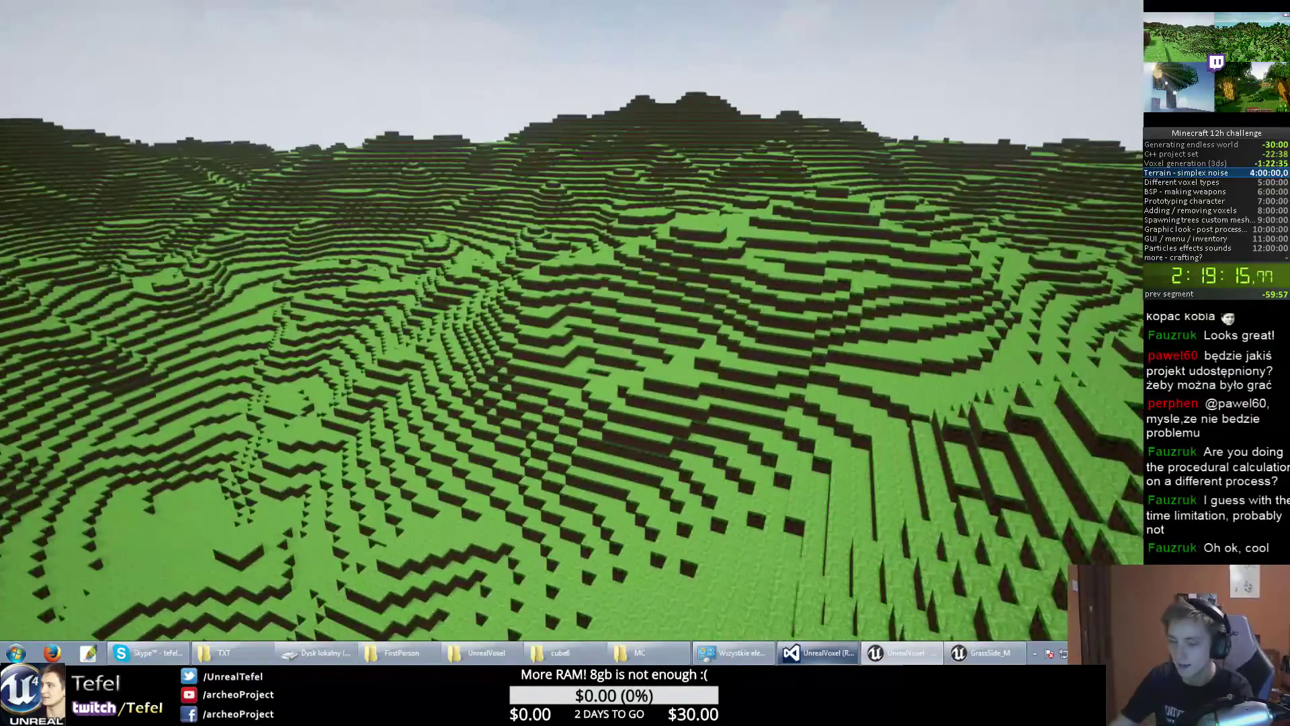
key("w")
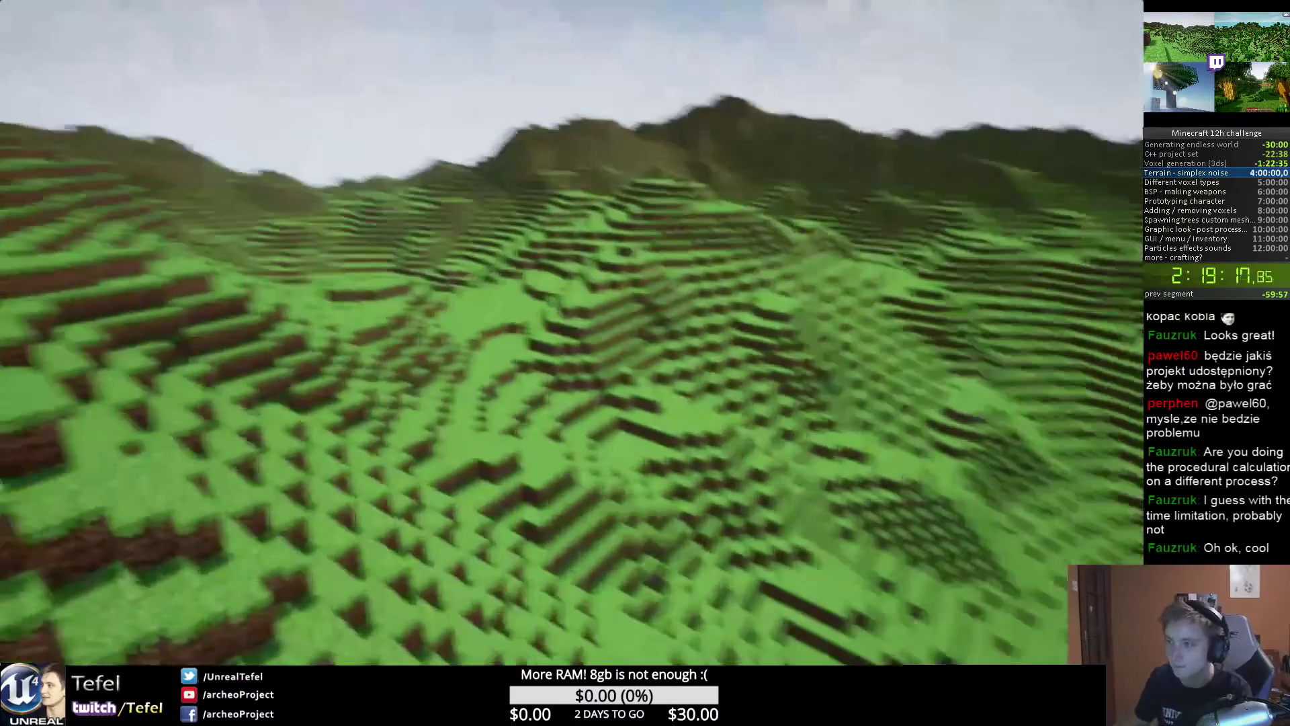
key("w")
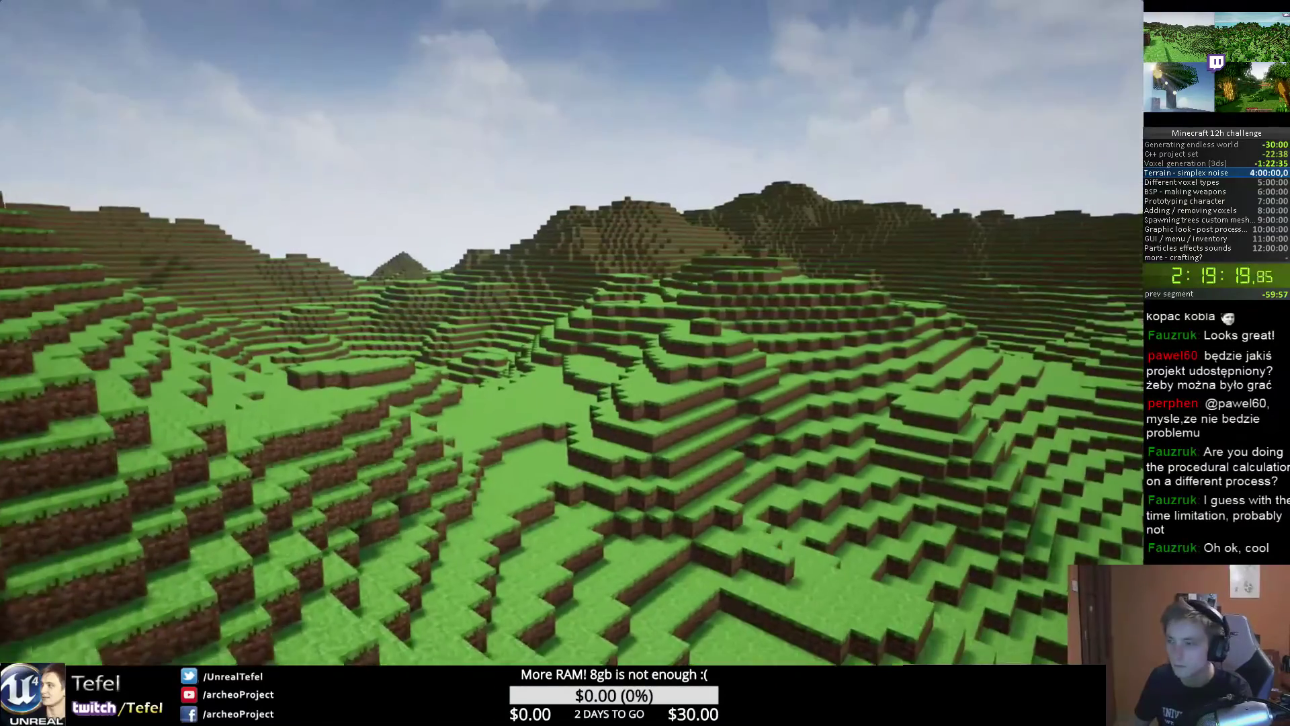
key("w")
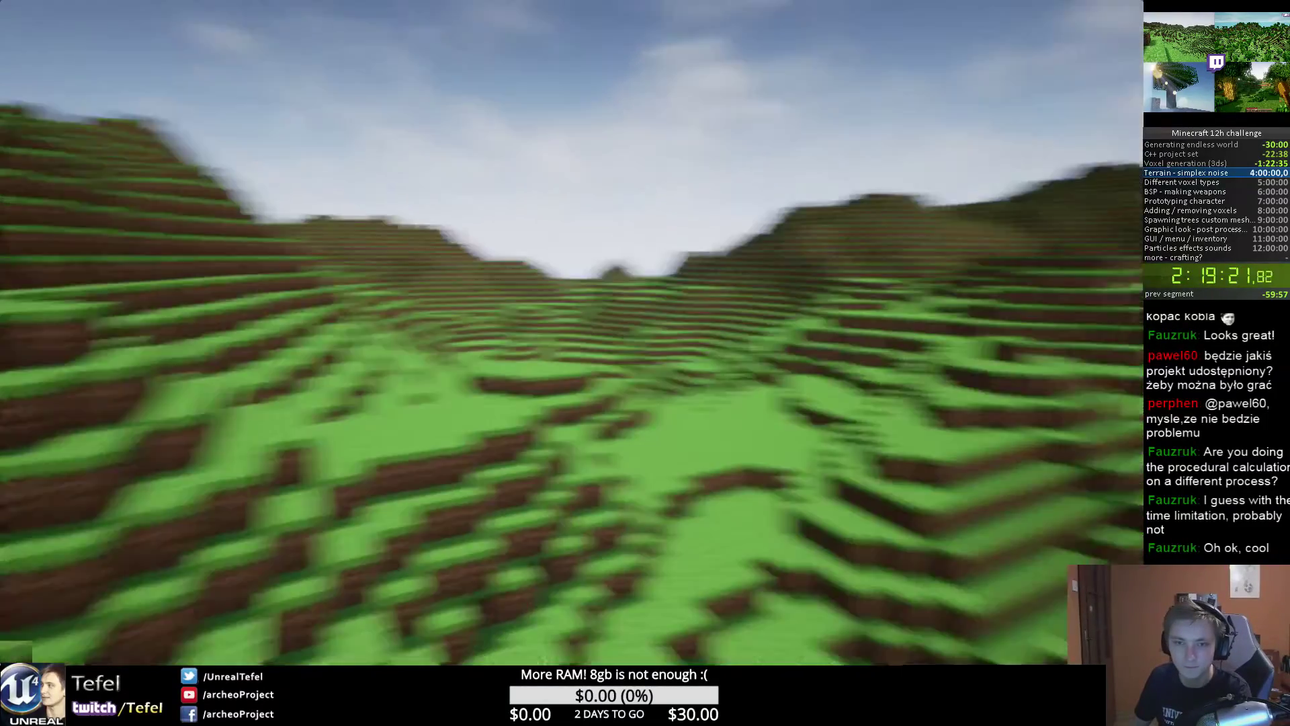
key("super")
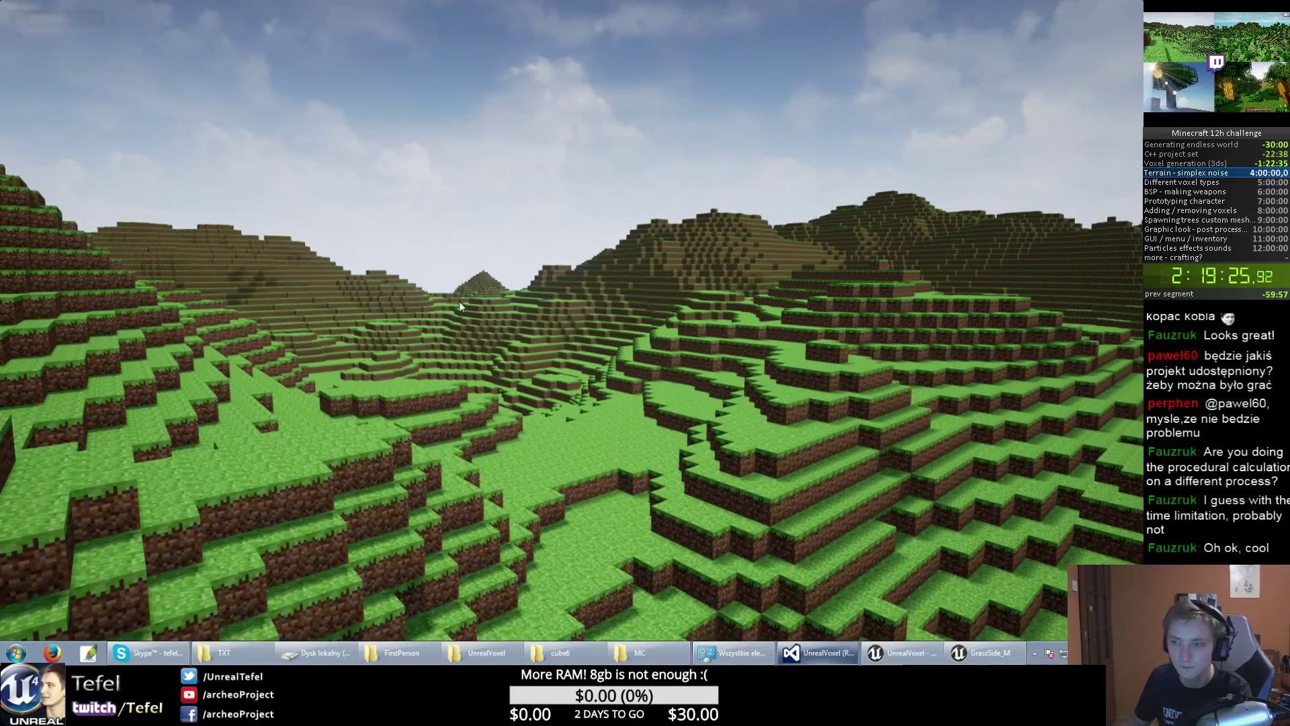
left_click(410, 327)
key("w")
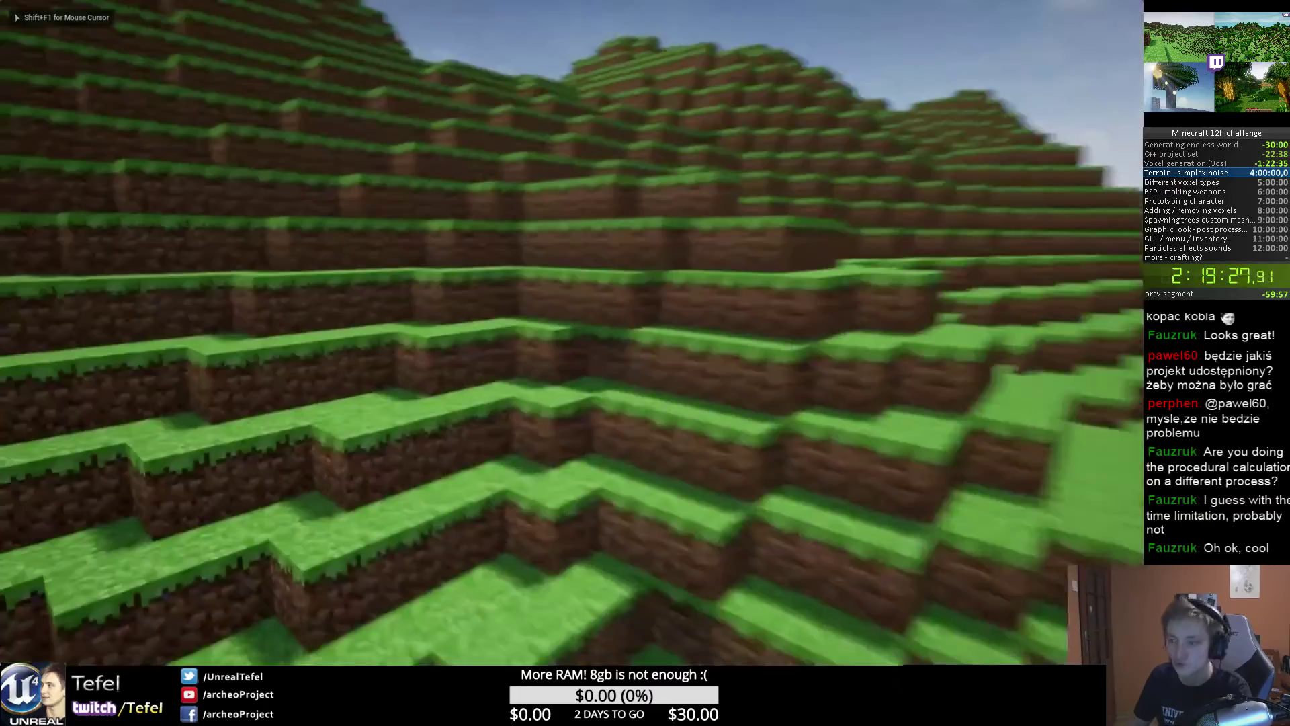
key("w")
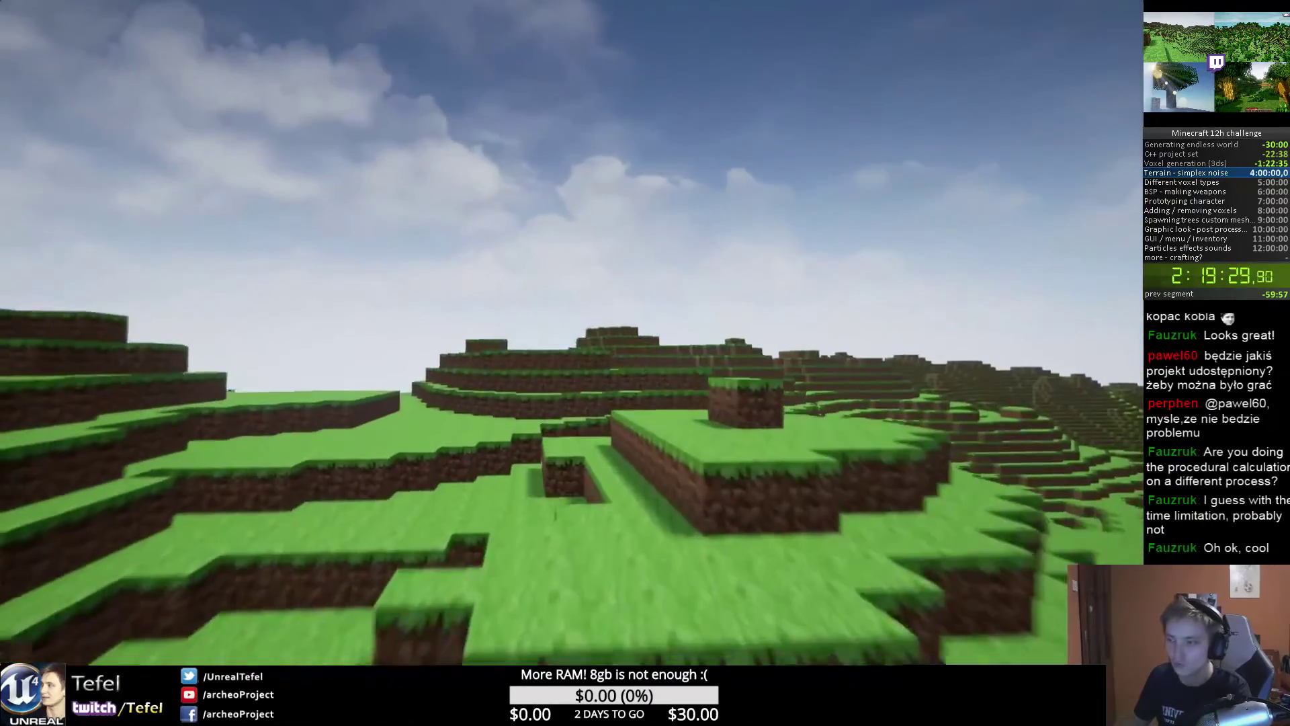
key("w")
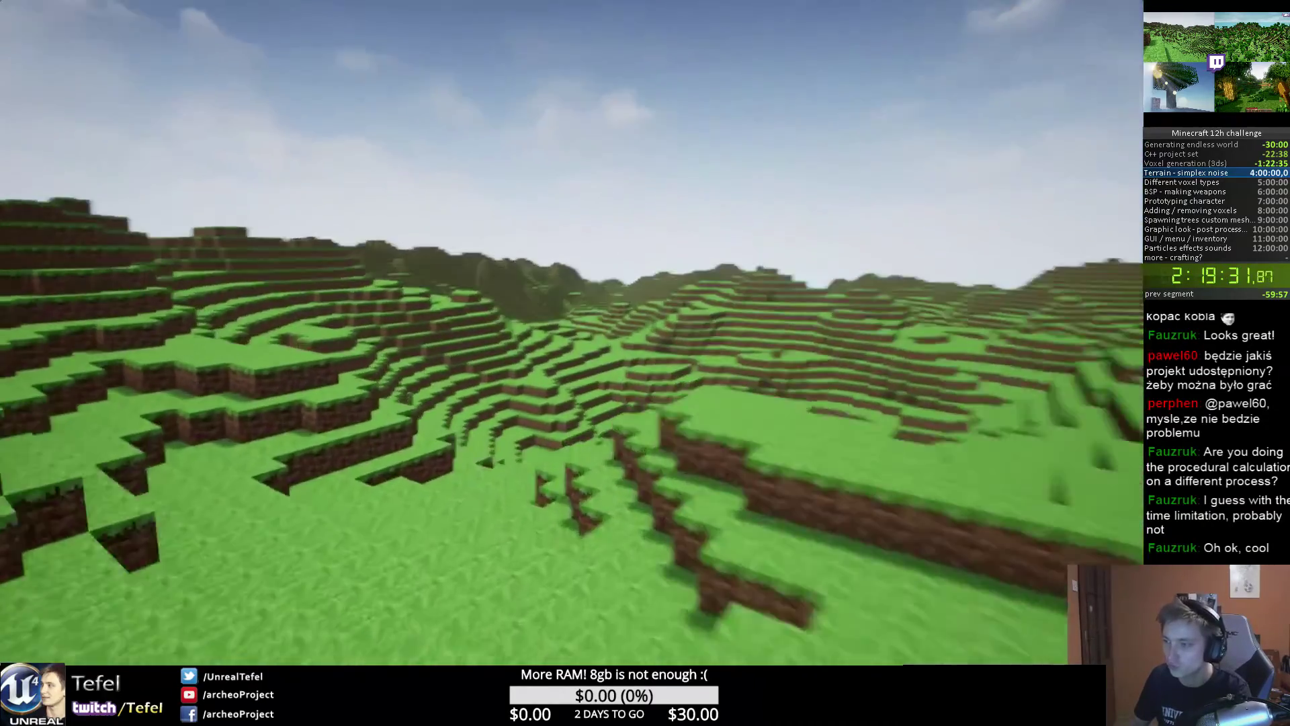
key("w")
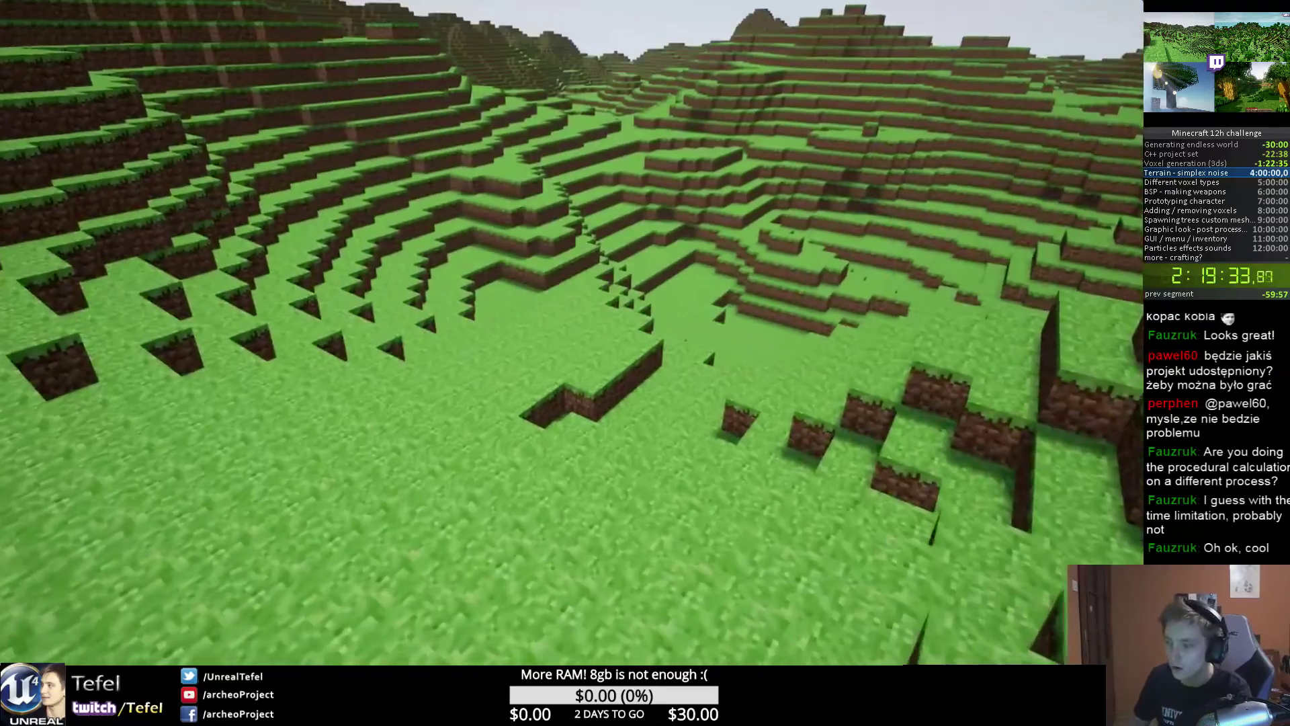
key("w")
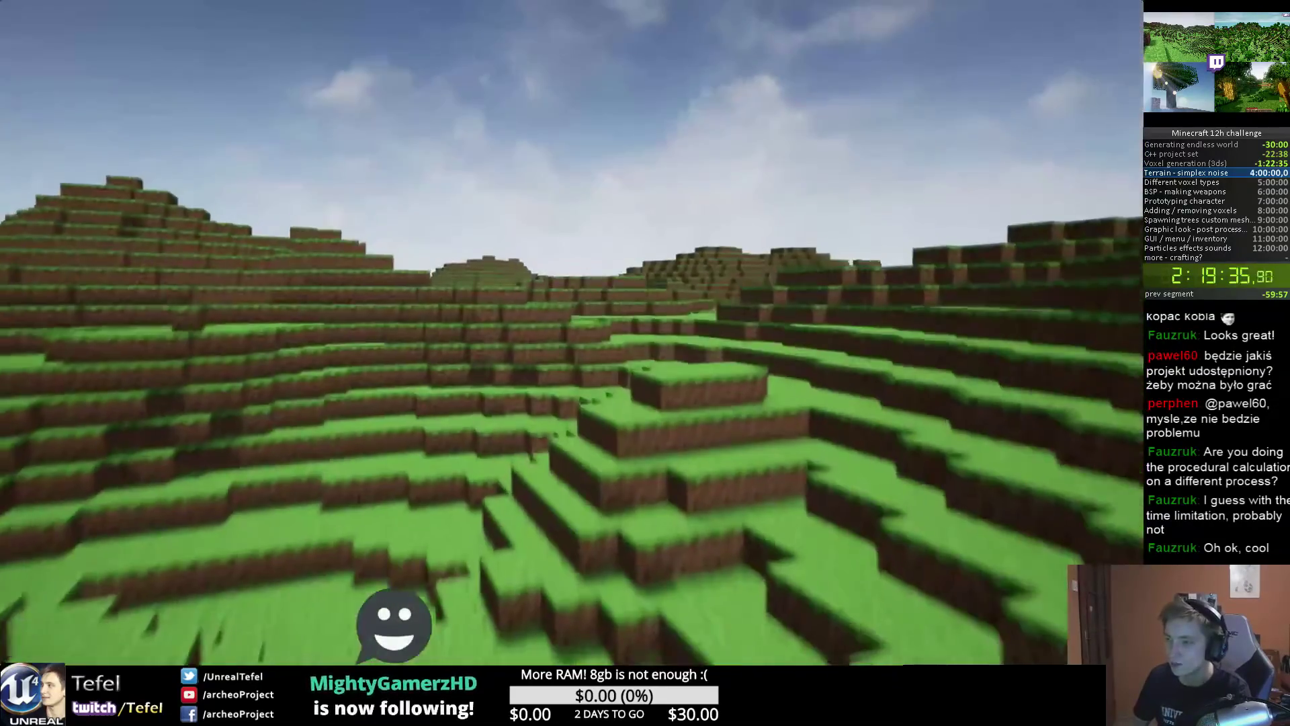
key("w")
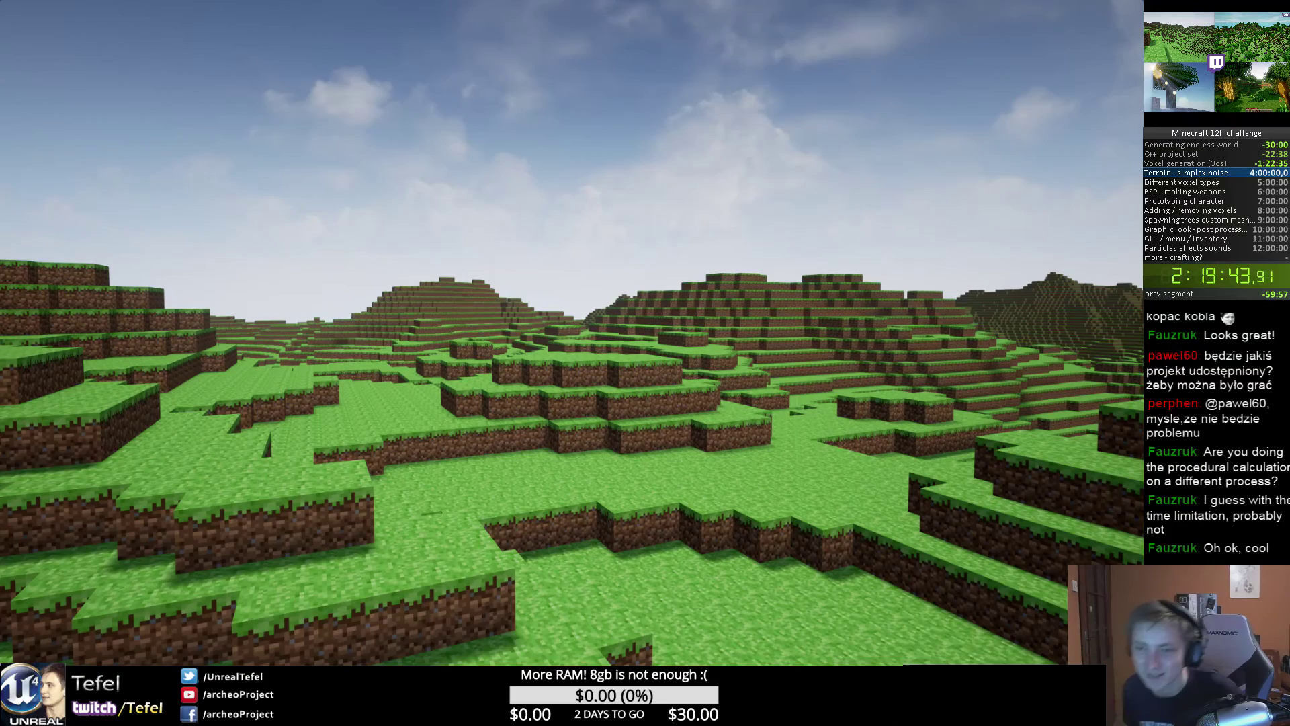
key("q")
key("KP_1")
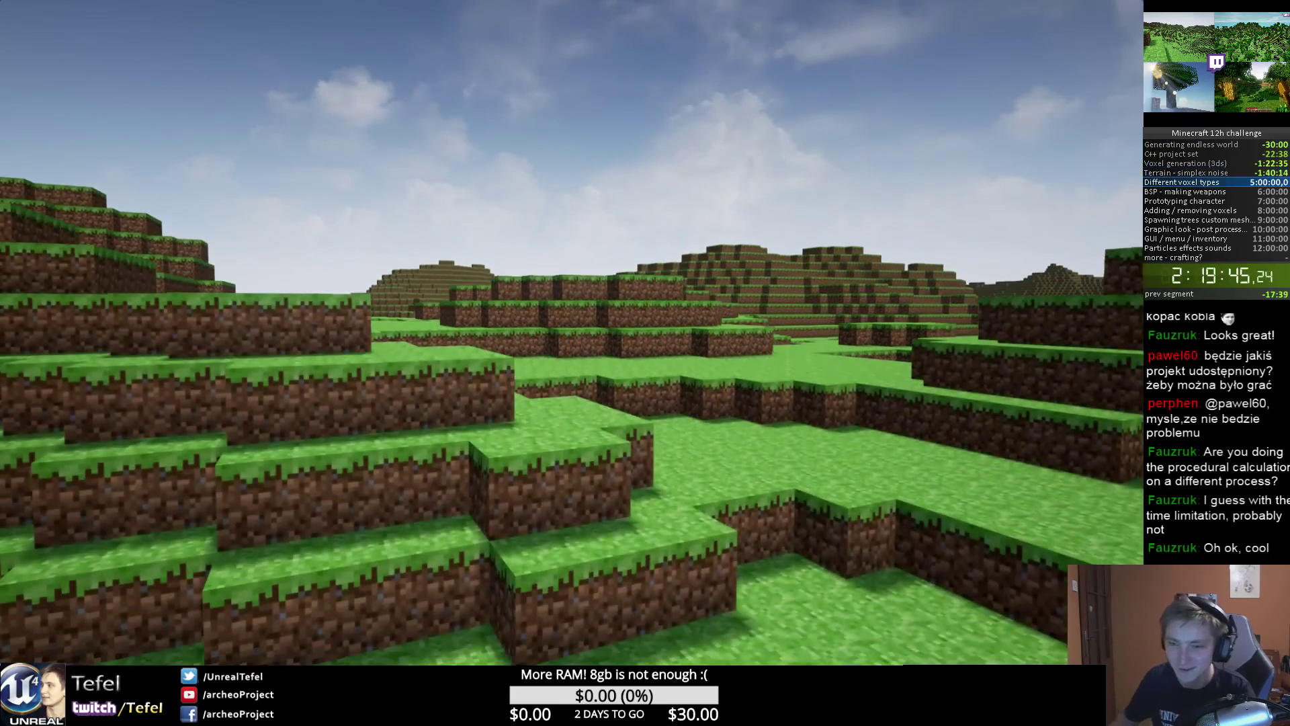
key("e")
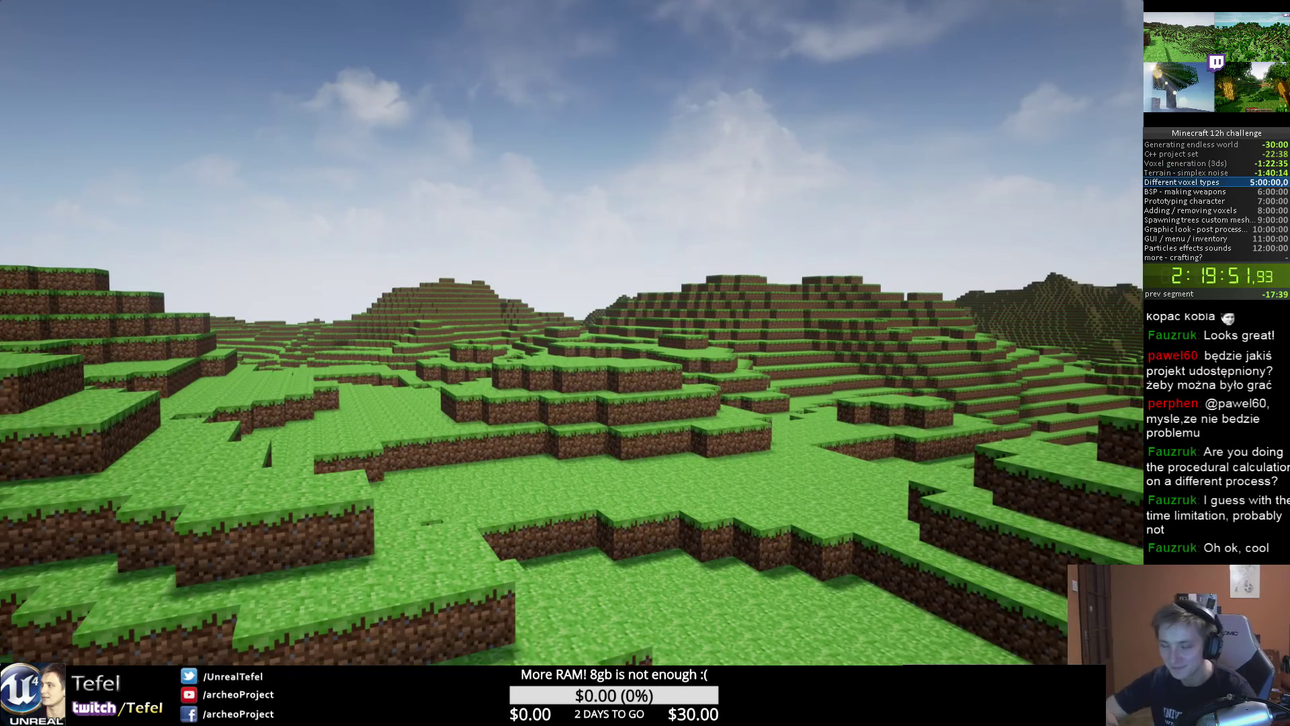
key("w")
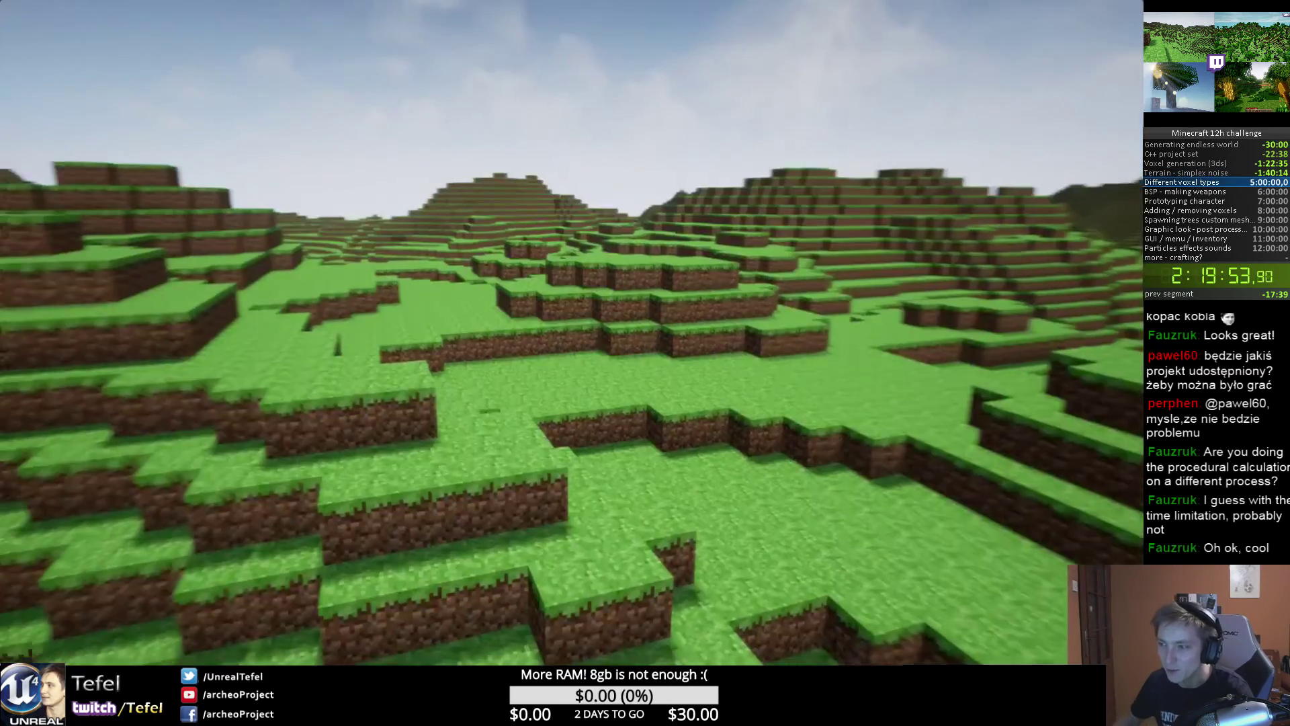
key("w")
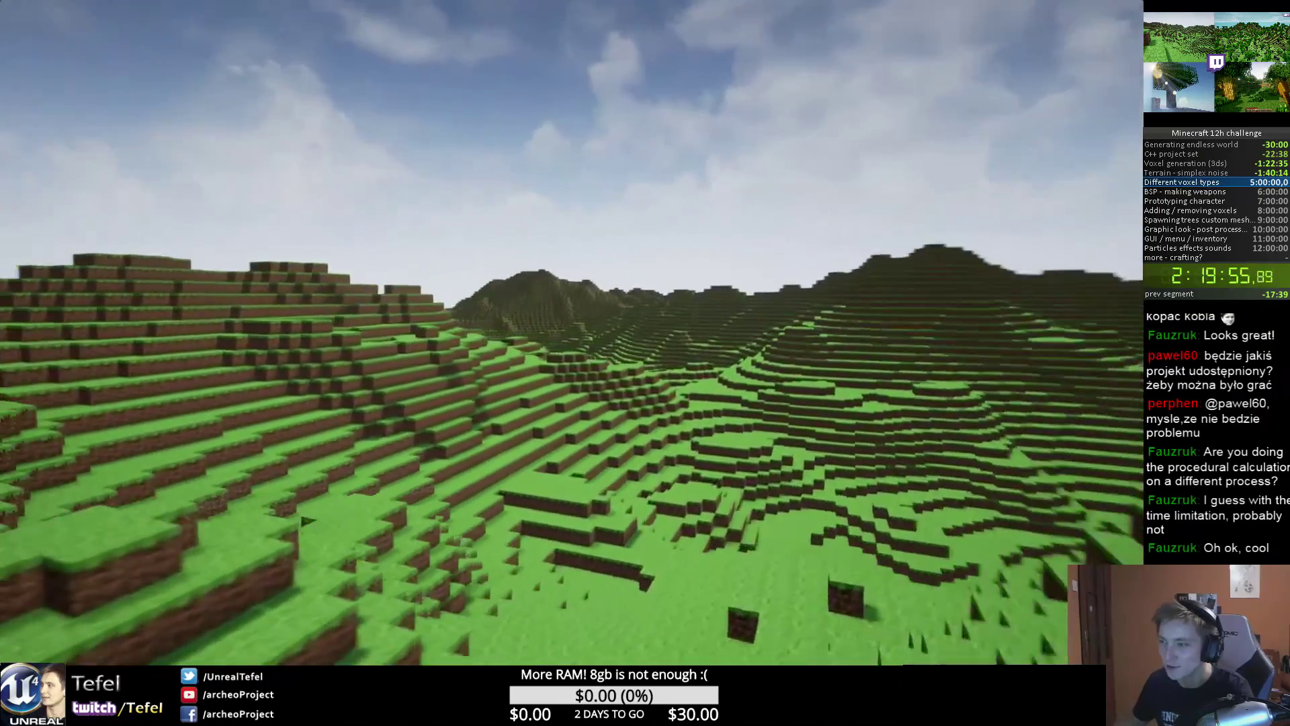
key("w")
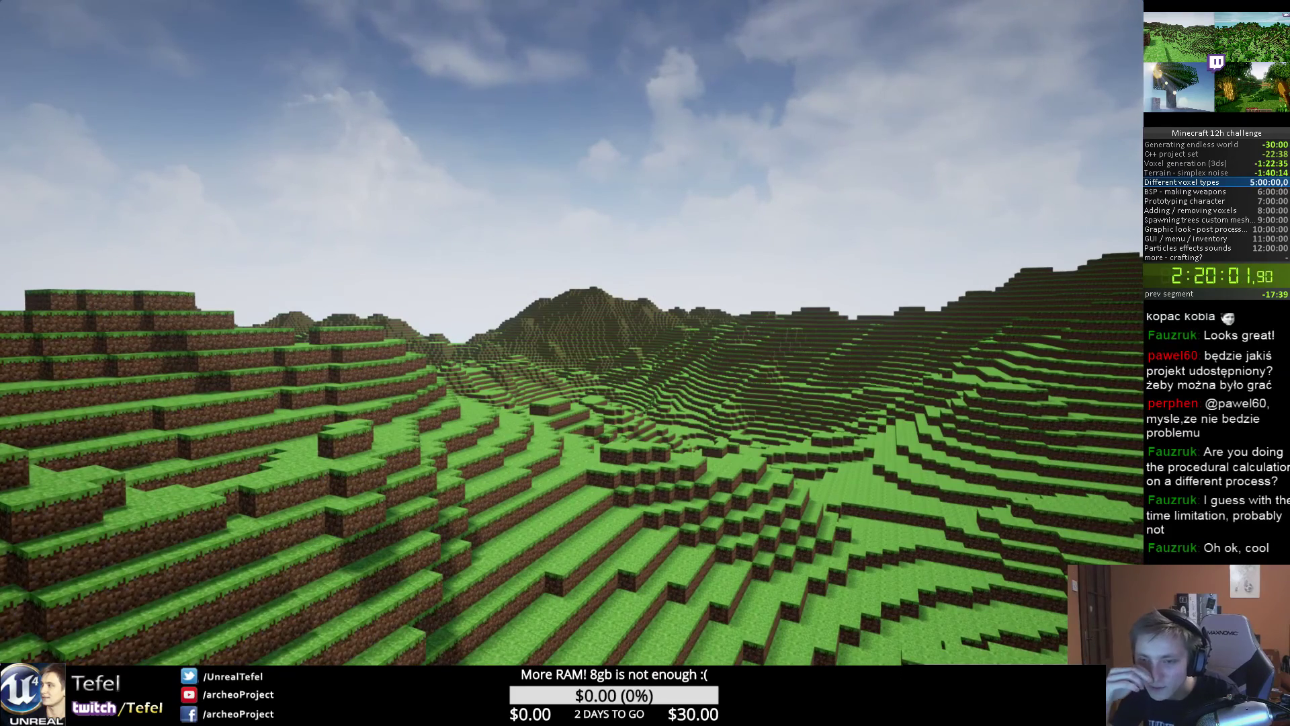
key("w")
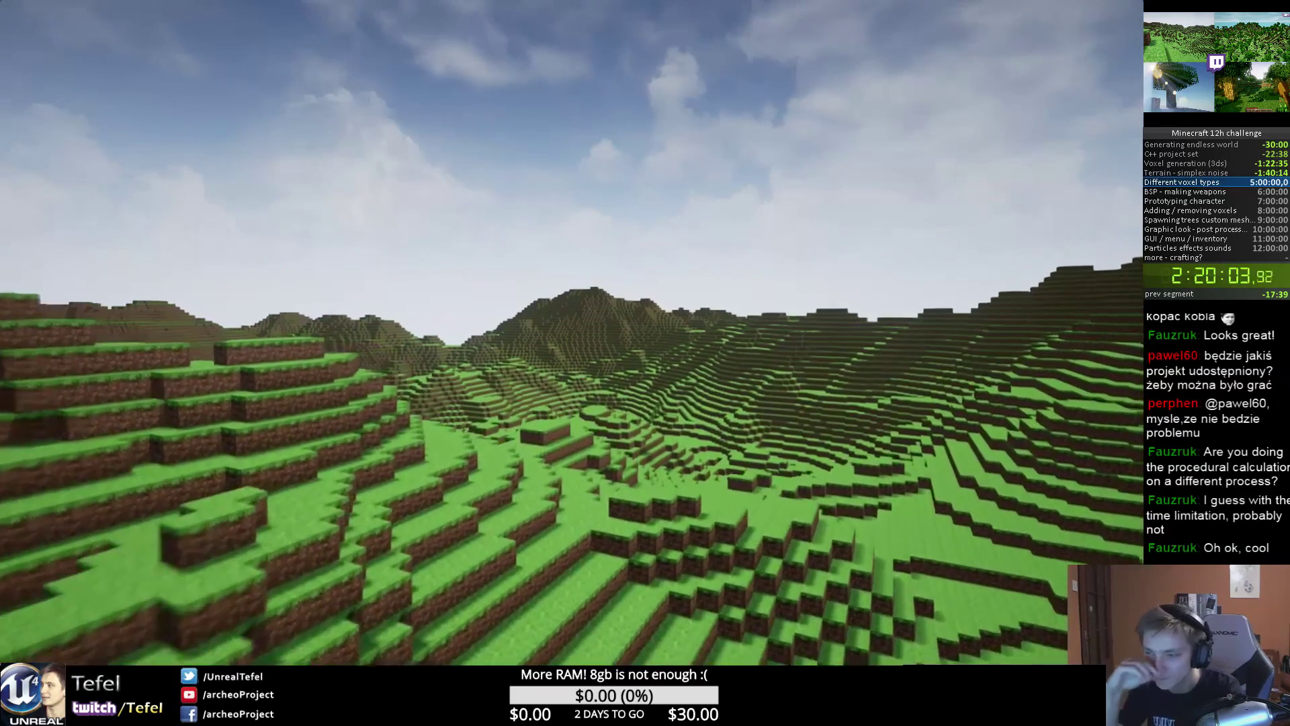
key("w")
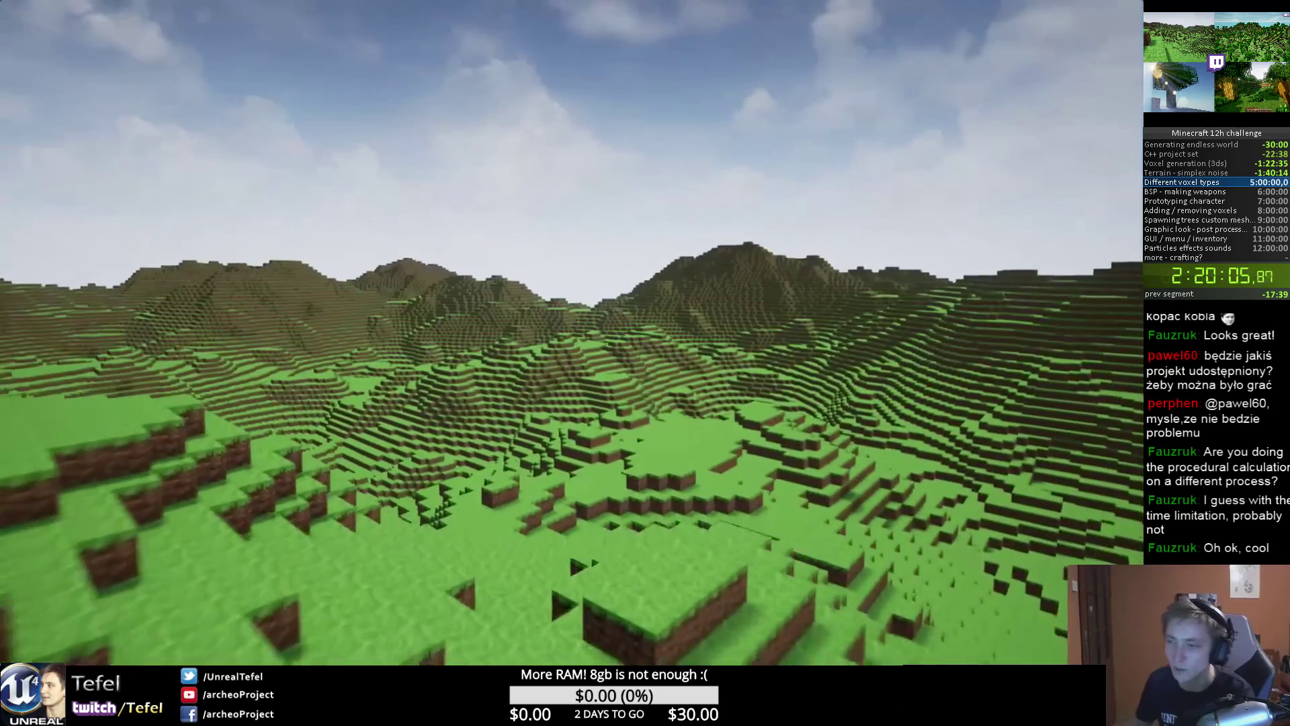
key("w")
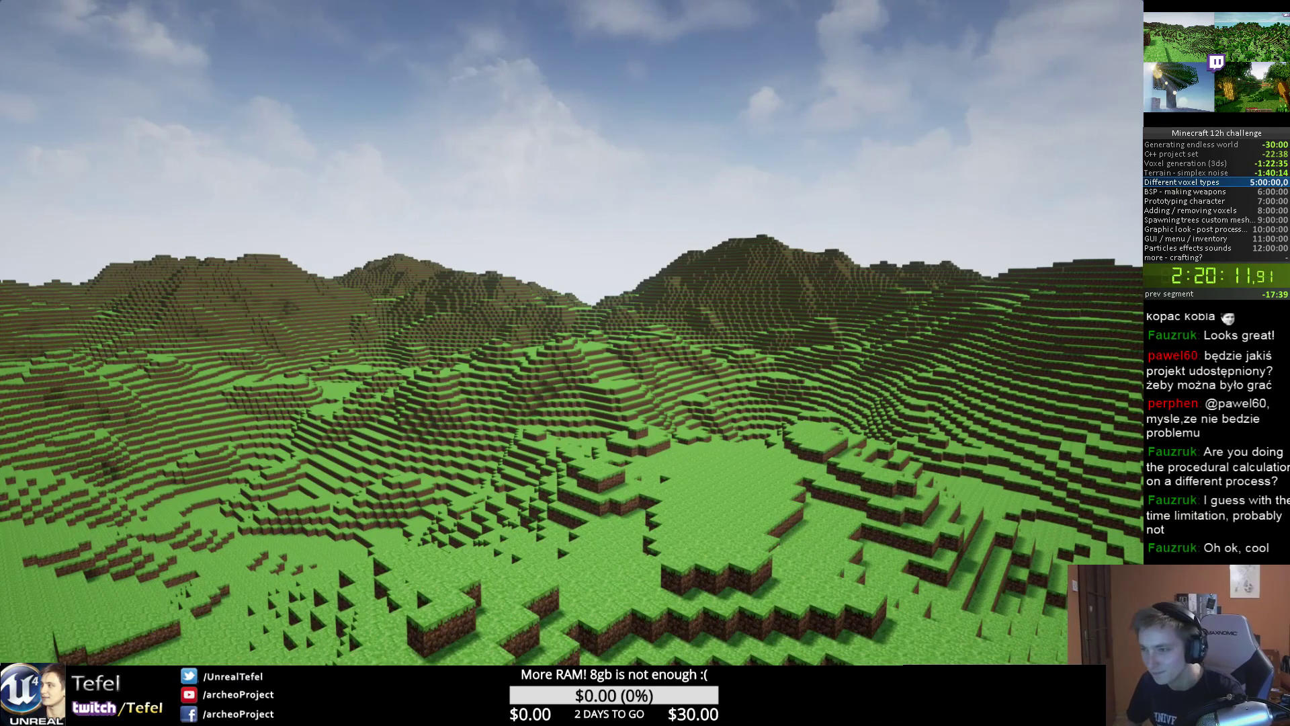
key("w")
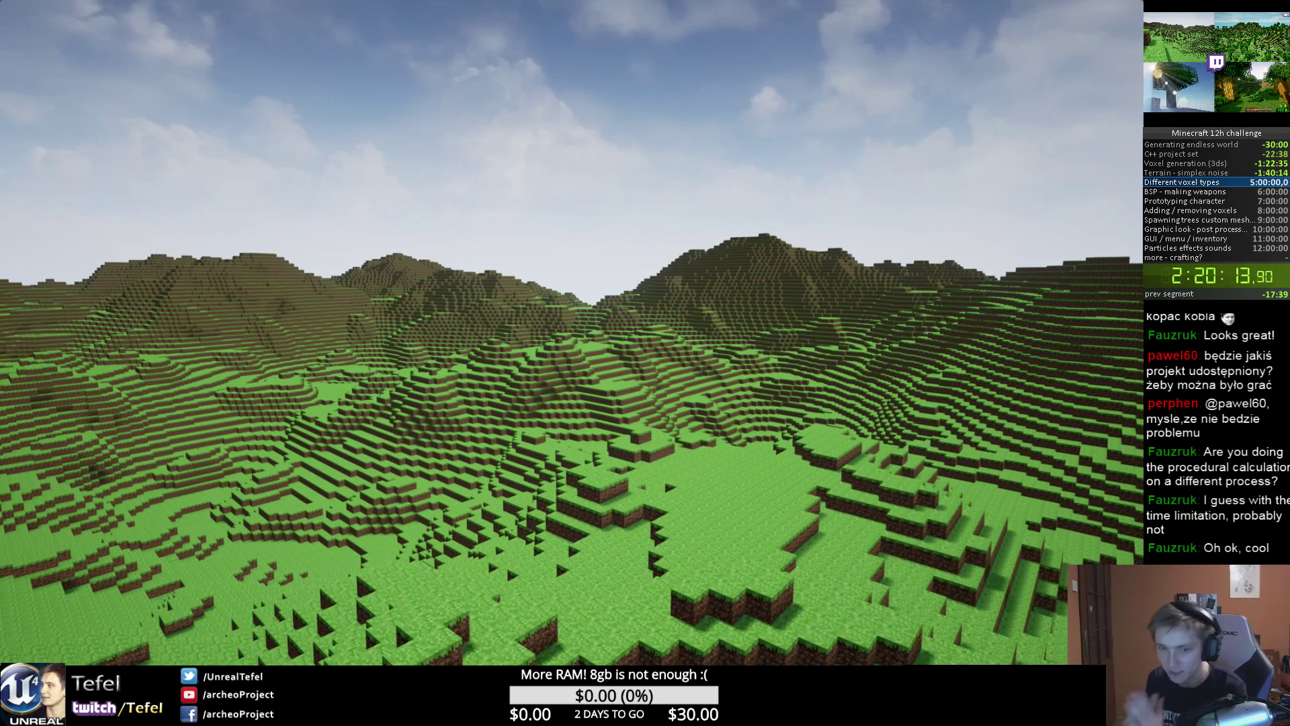